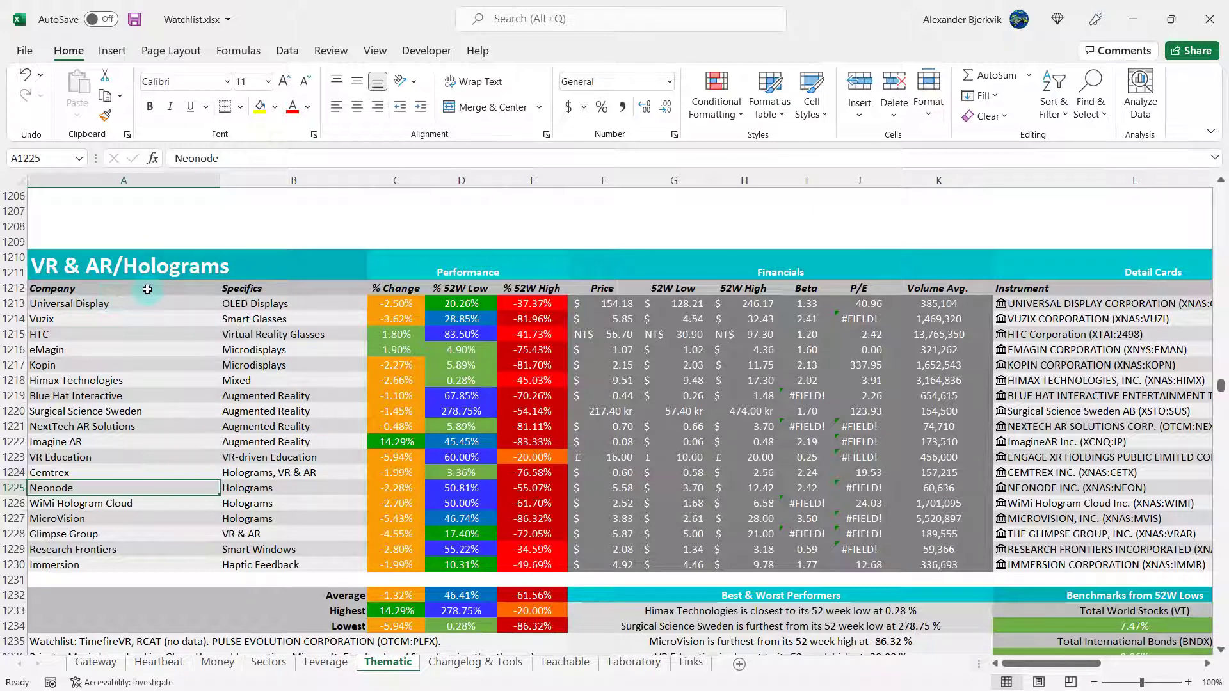
- Examine the Immersion row of the VR & AR/Holograms table, covering its specifics and its 52-week low and high performance
scroll(146, 290, "down", 1)
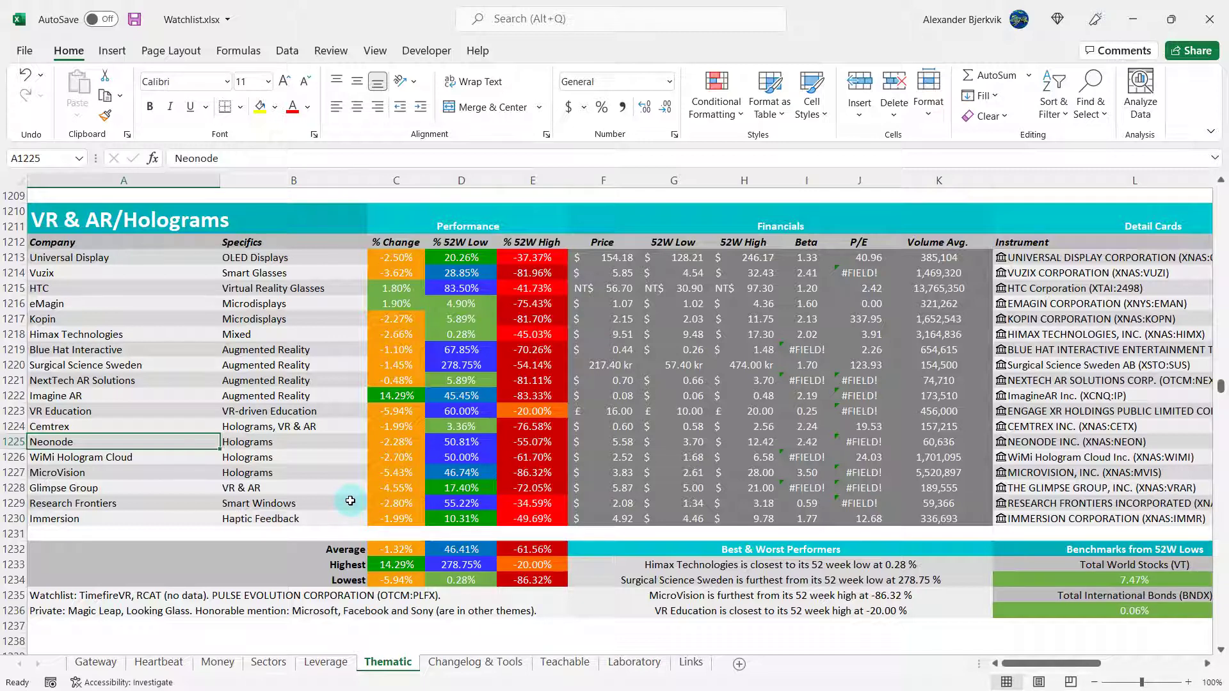
left_click(293, 518)
left_click(174, 520)
left_click(287, 519)
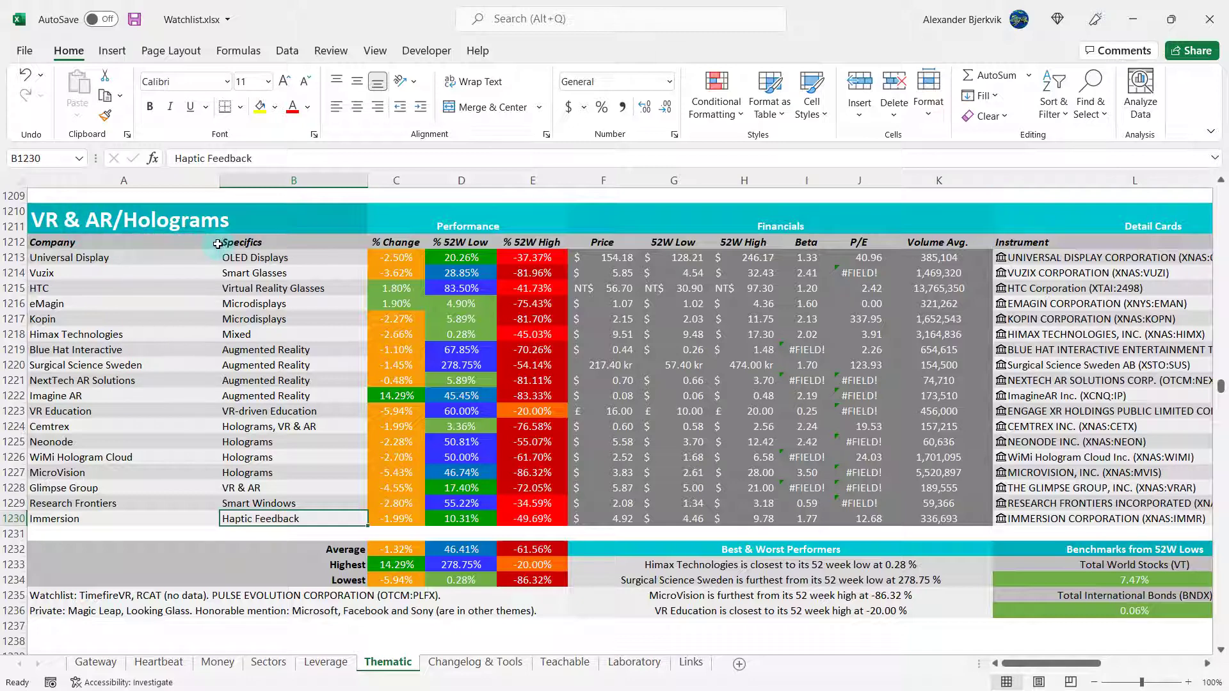
left_click(456, 517)
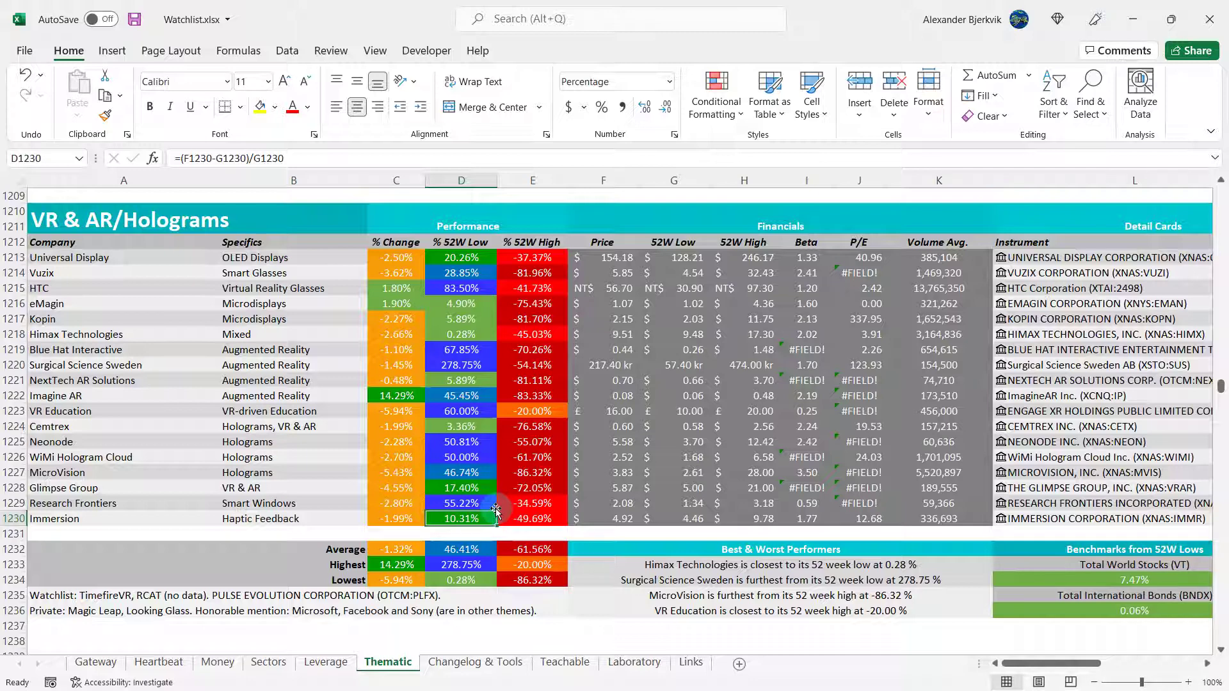
left_click(553, 518)
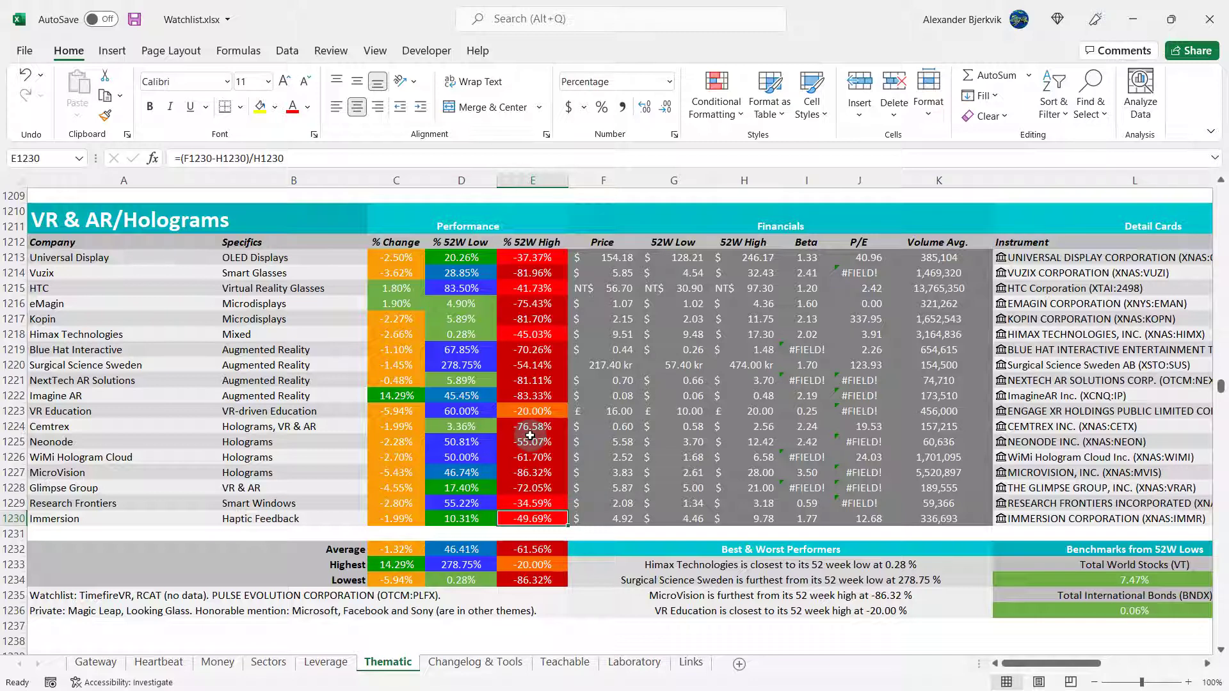
- Switch to the Immersion website in the browser, accept the cookies and review its haptic markets, company description and latest news
key("alt+Tab")
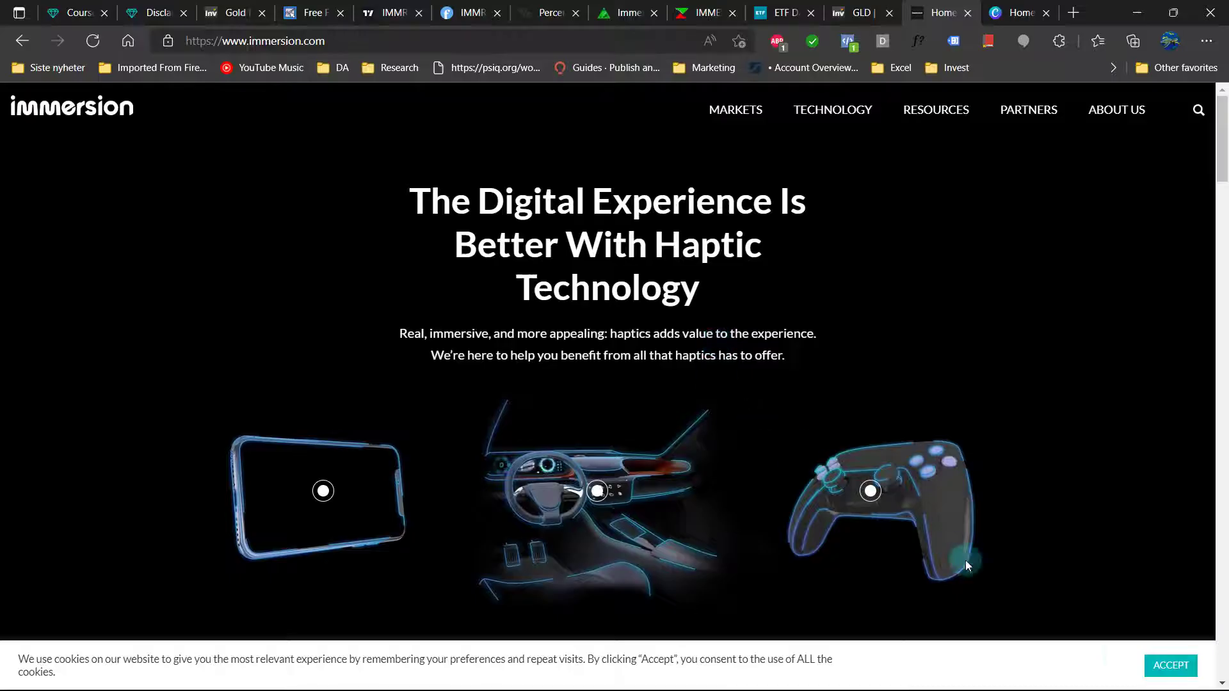
left_click(1145, 665)
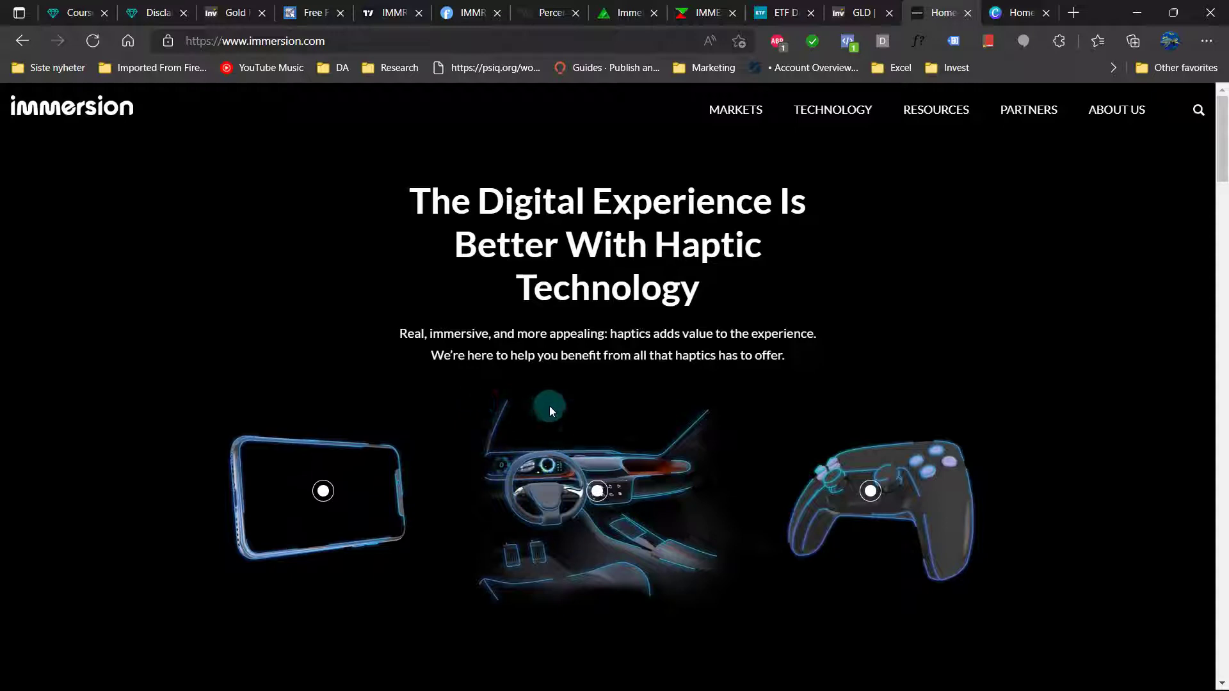
scroll(549, 406, "down", 3)
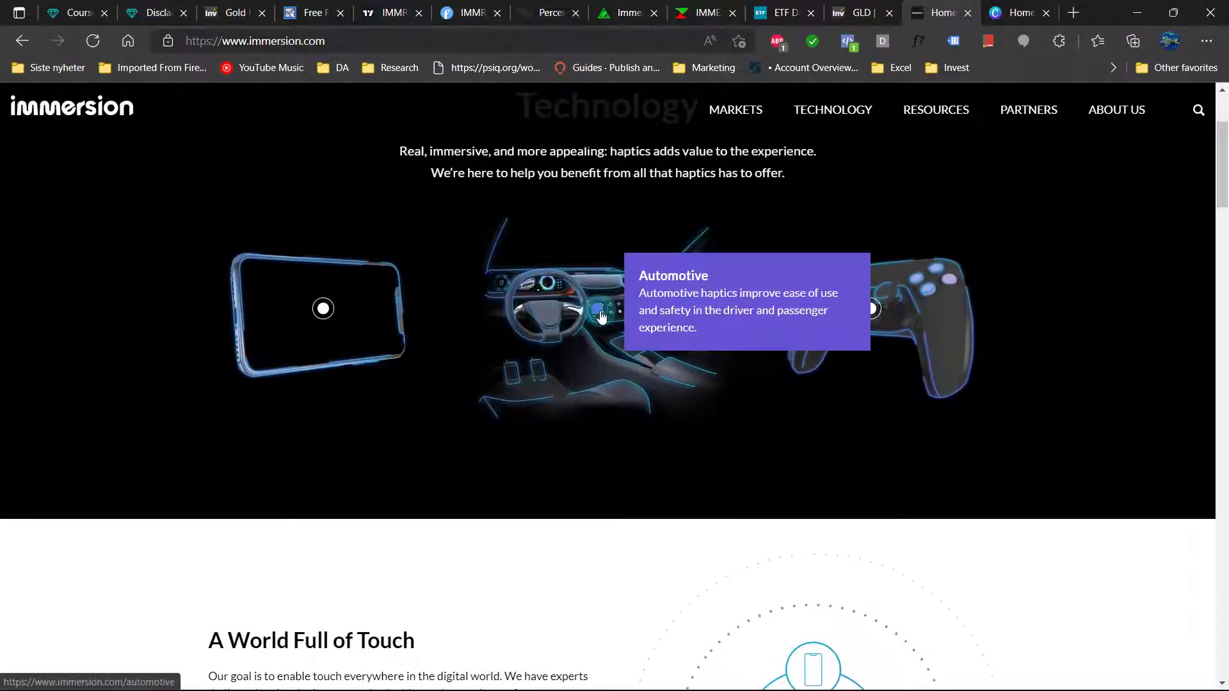
mouse_move(868, 310)
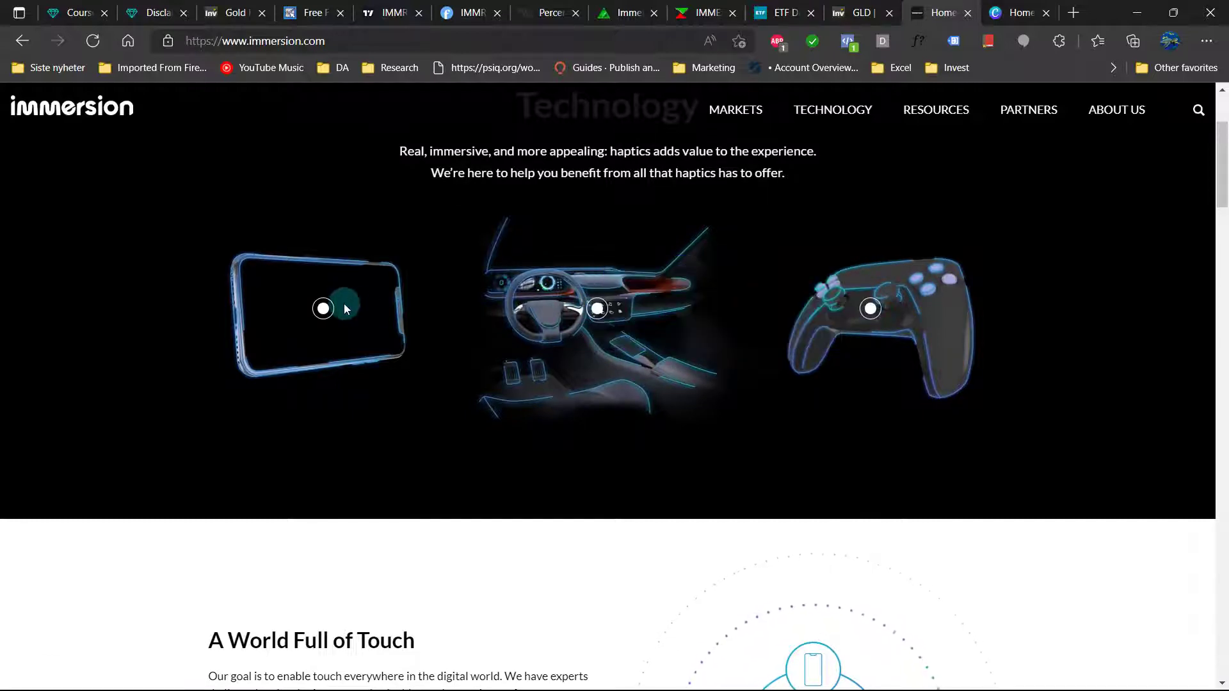
mouse_move(329, 312)
scroll(375, 361, "down", 5)
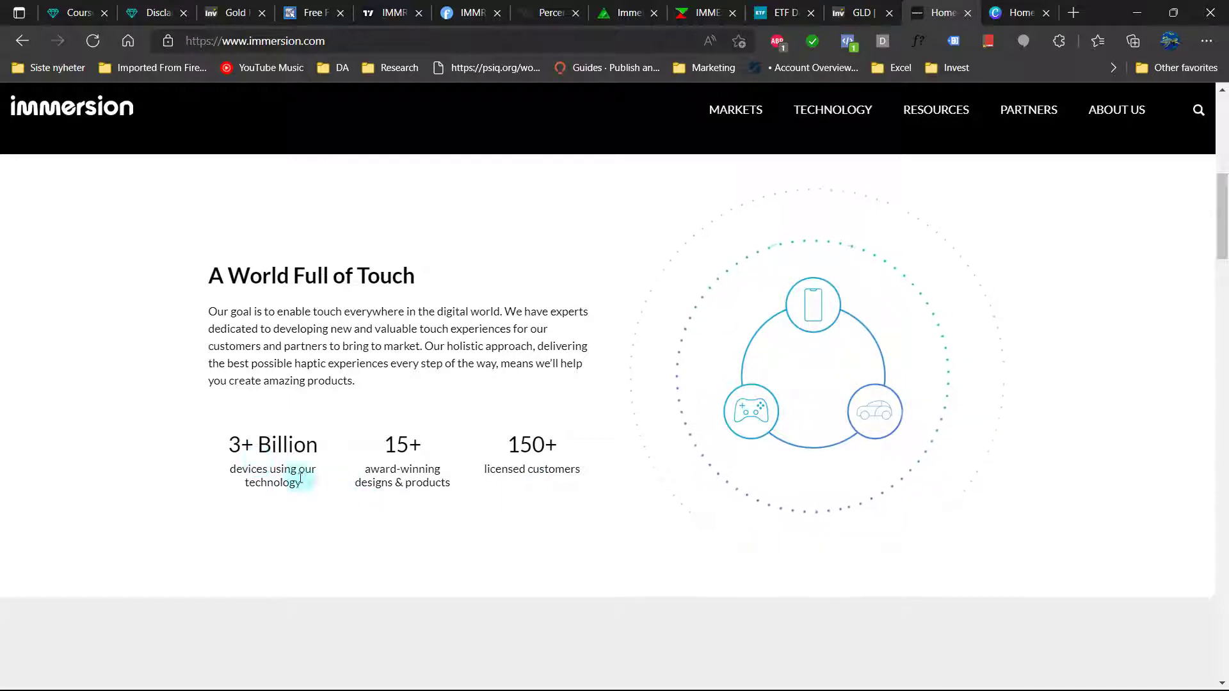
scroll(294, 505, "down", 7)
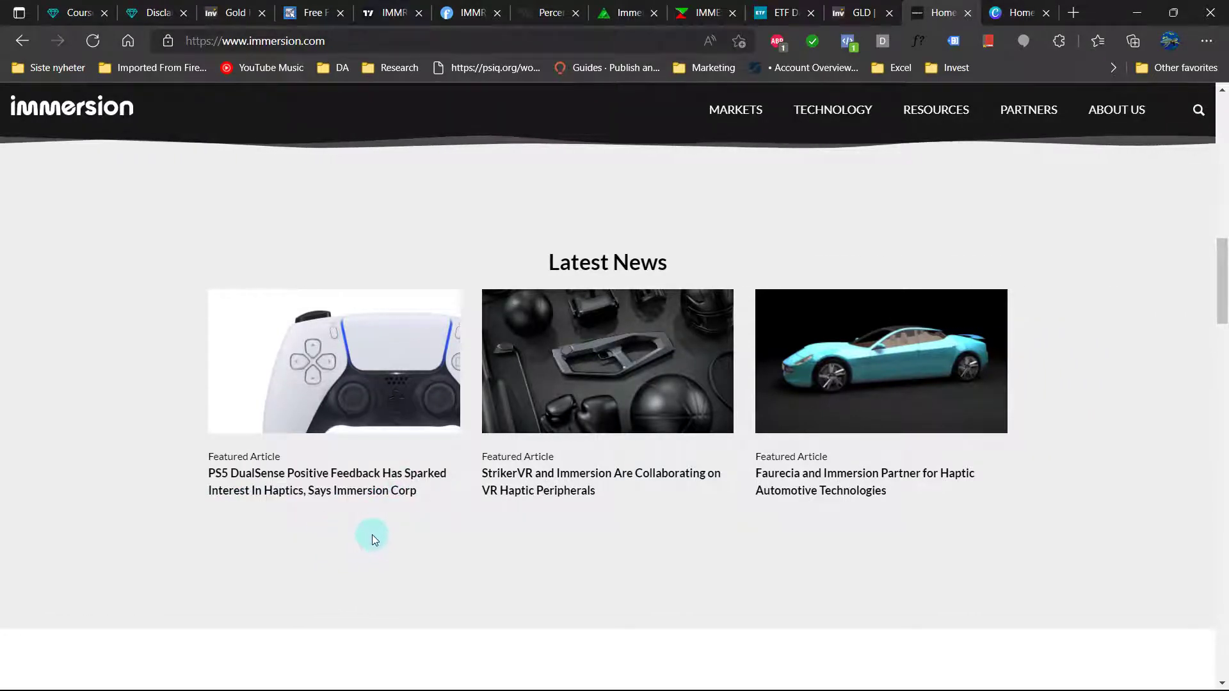
scroll(371, 535, "down", 5)
scroll(395, 486, "up", 5)
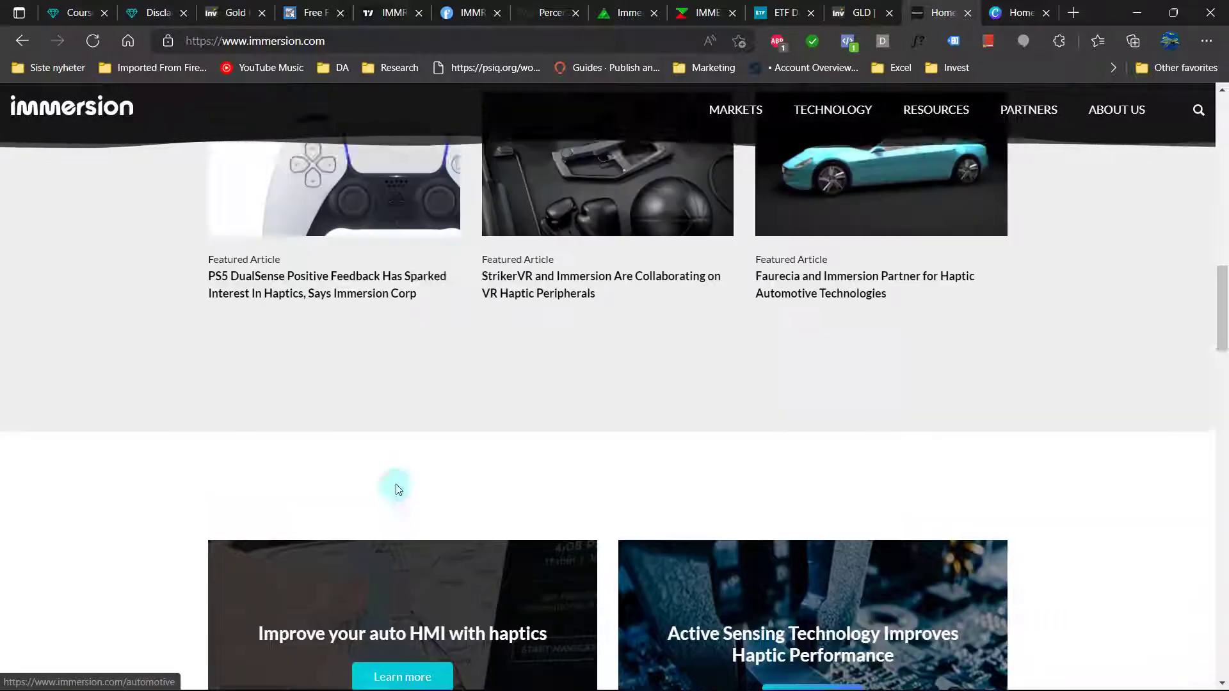
- Bring up the weekly IMMR chart on Investing.com in full screen and examine the price history back to about 2013
left_click(233, 12)
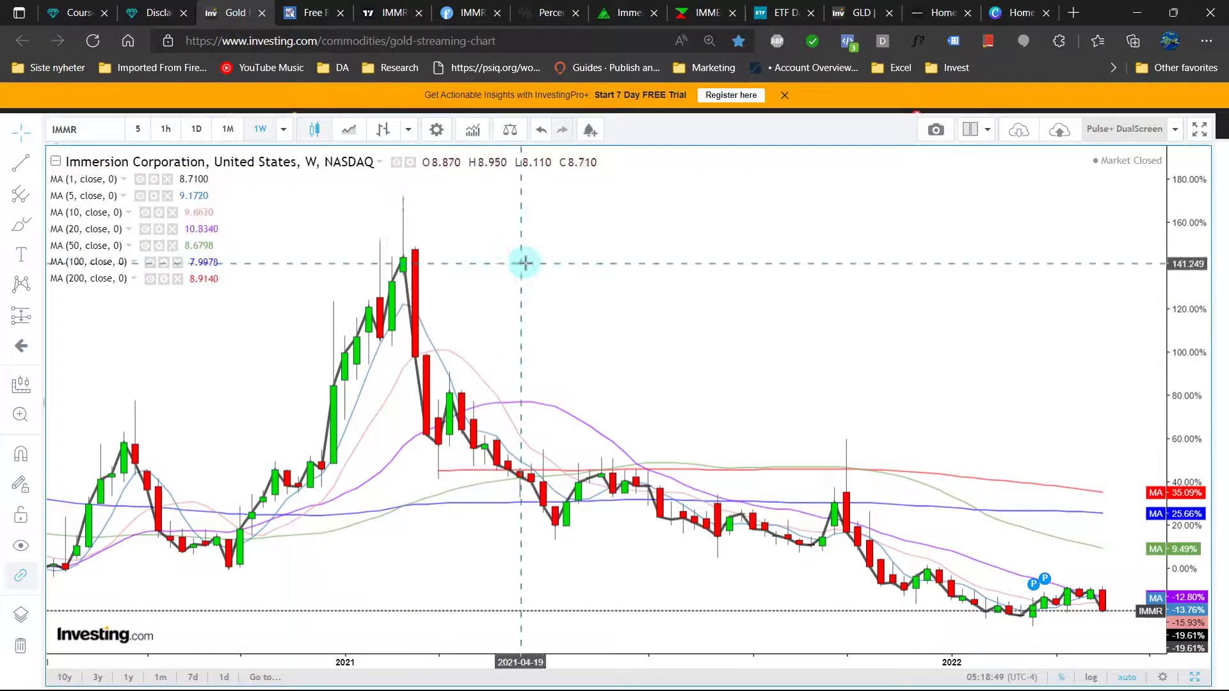
key("F11")
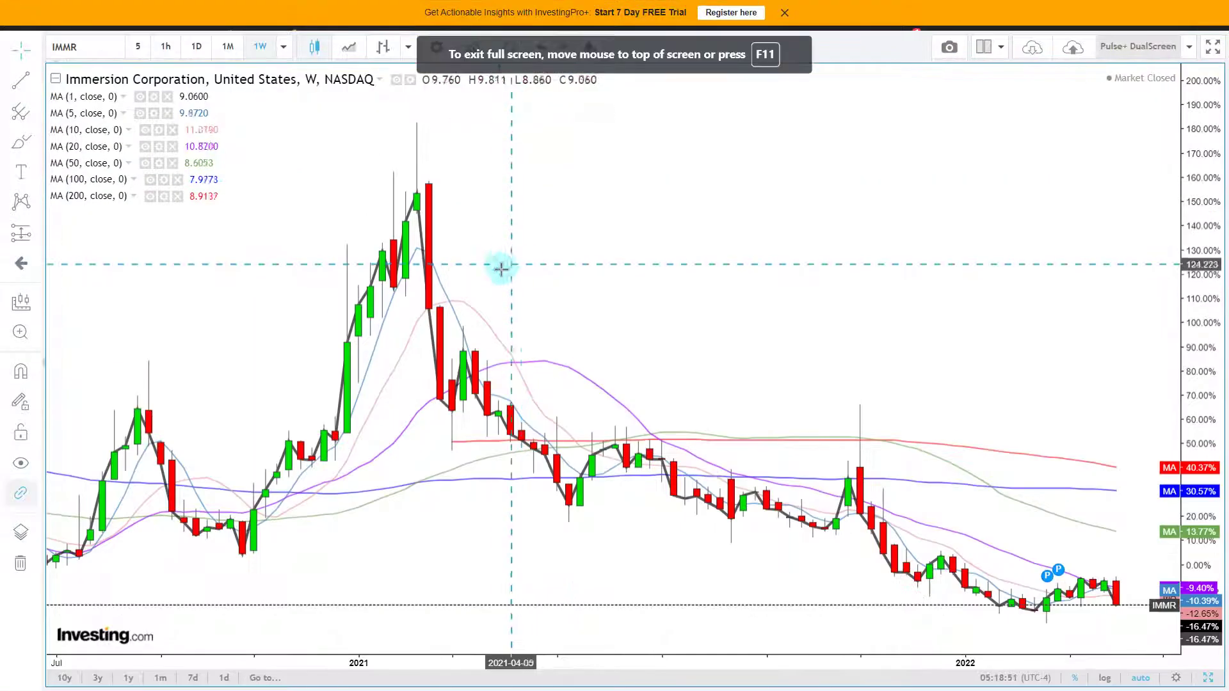
scroll(701, 247, "down", 2)
scroll(985, 224, "down", 3)
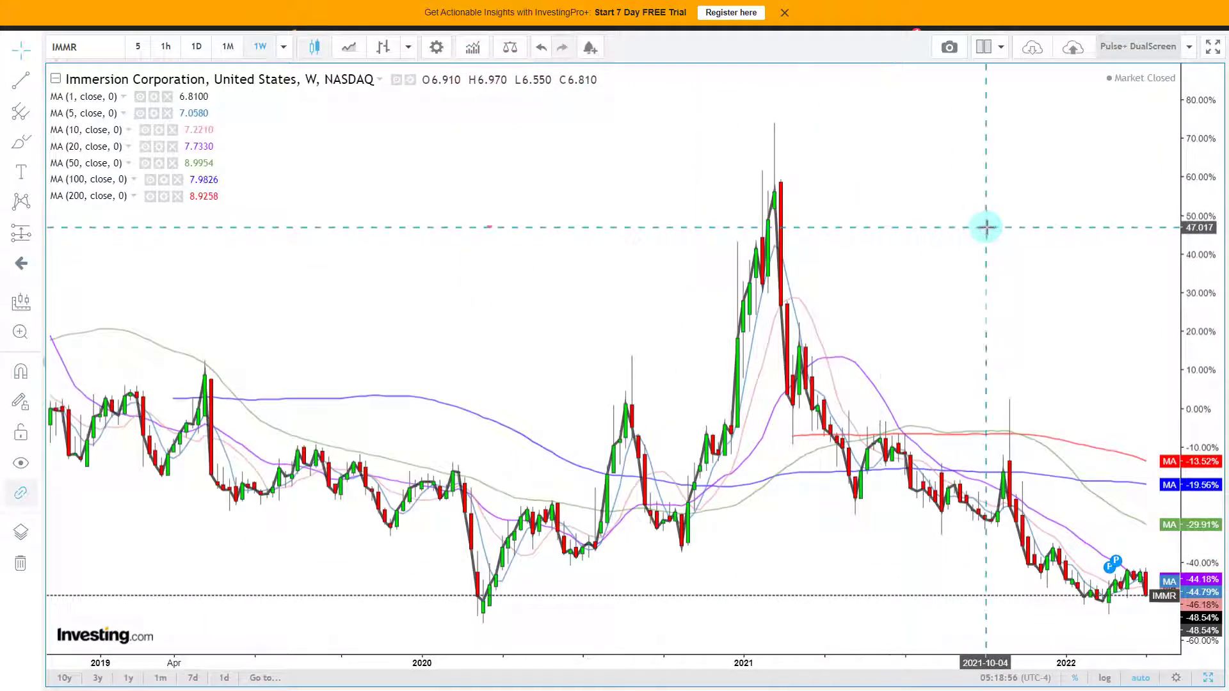
scroll(897, 228, "down", 5)
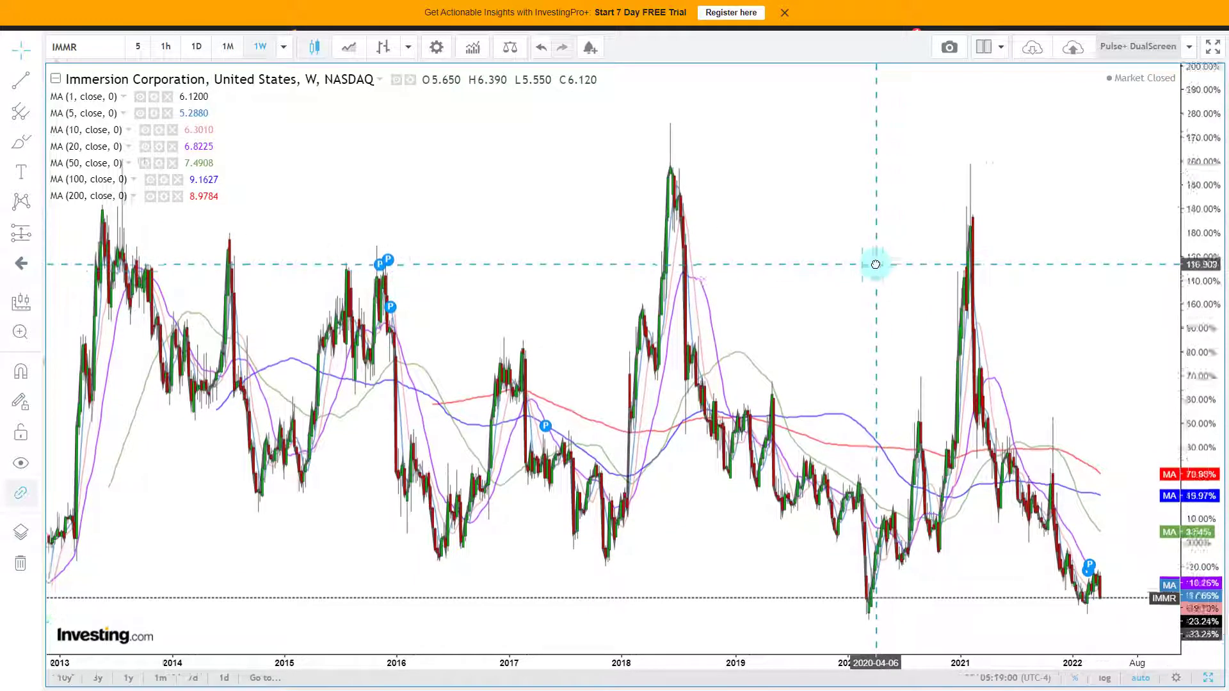
scroll(907, 263, "left", 1)
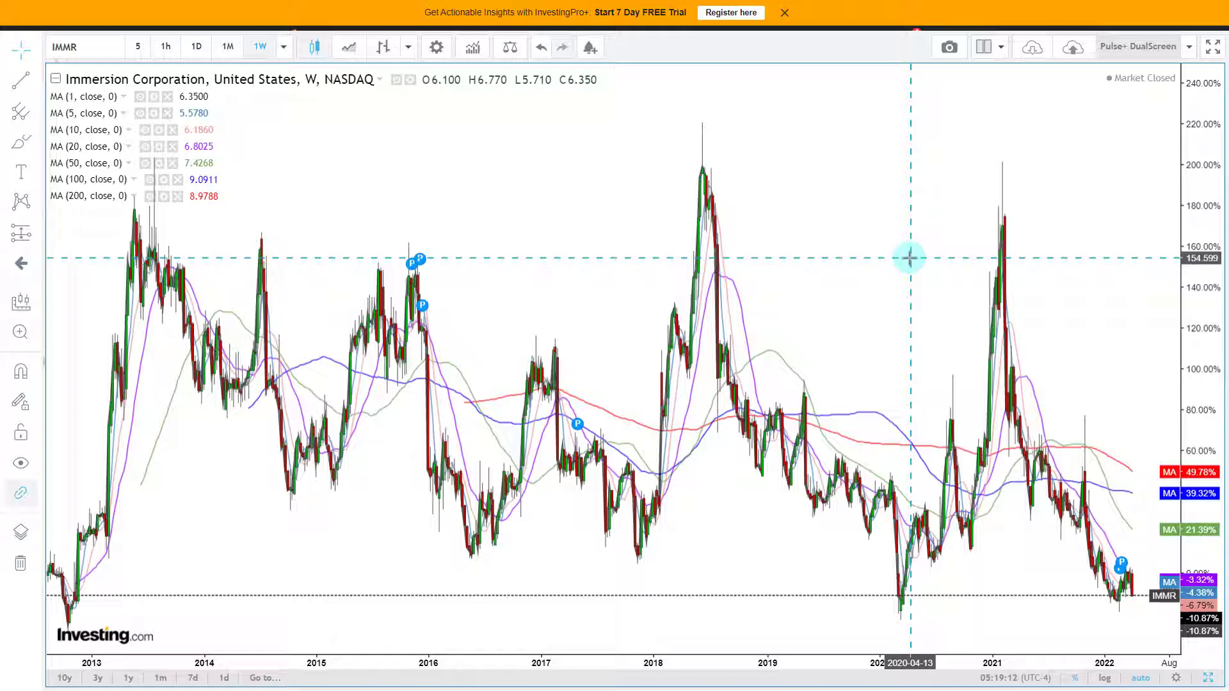
- Measure the date and price range of the IMMR rally from 2020-02-24 to the peak at 2021-02-08
left_click(37, 237)
left_click(146, 383)
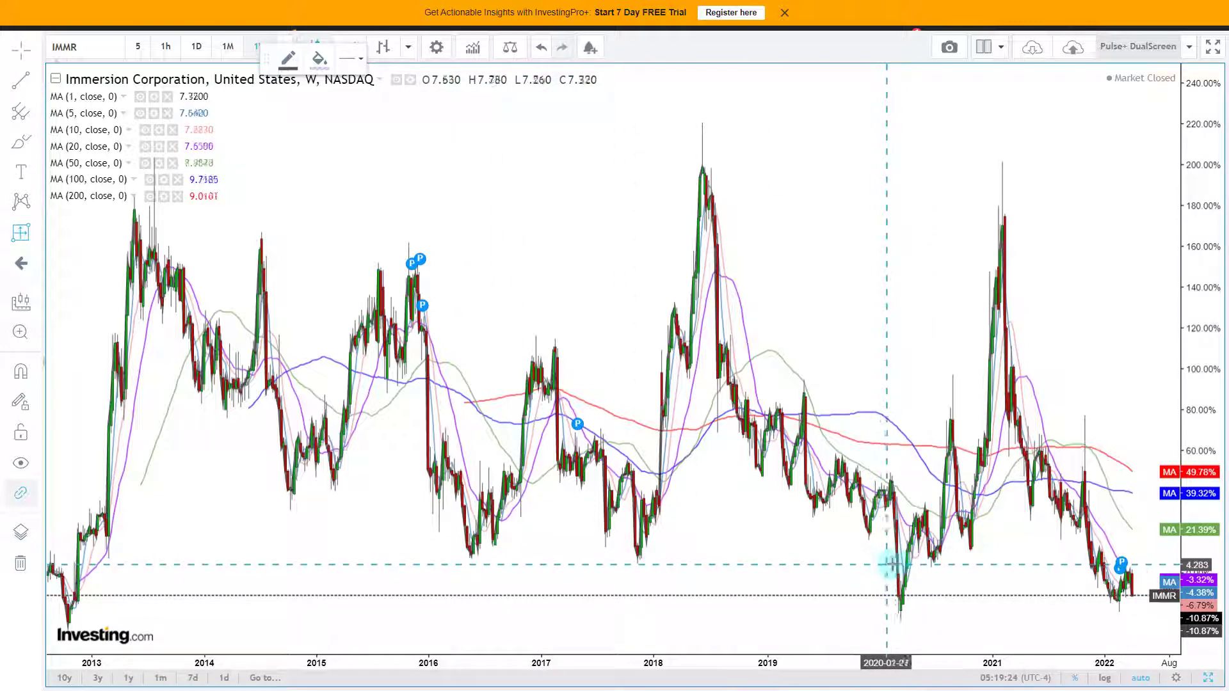
left_click(894, 565)
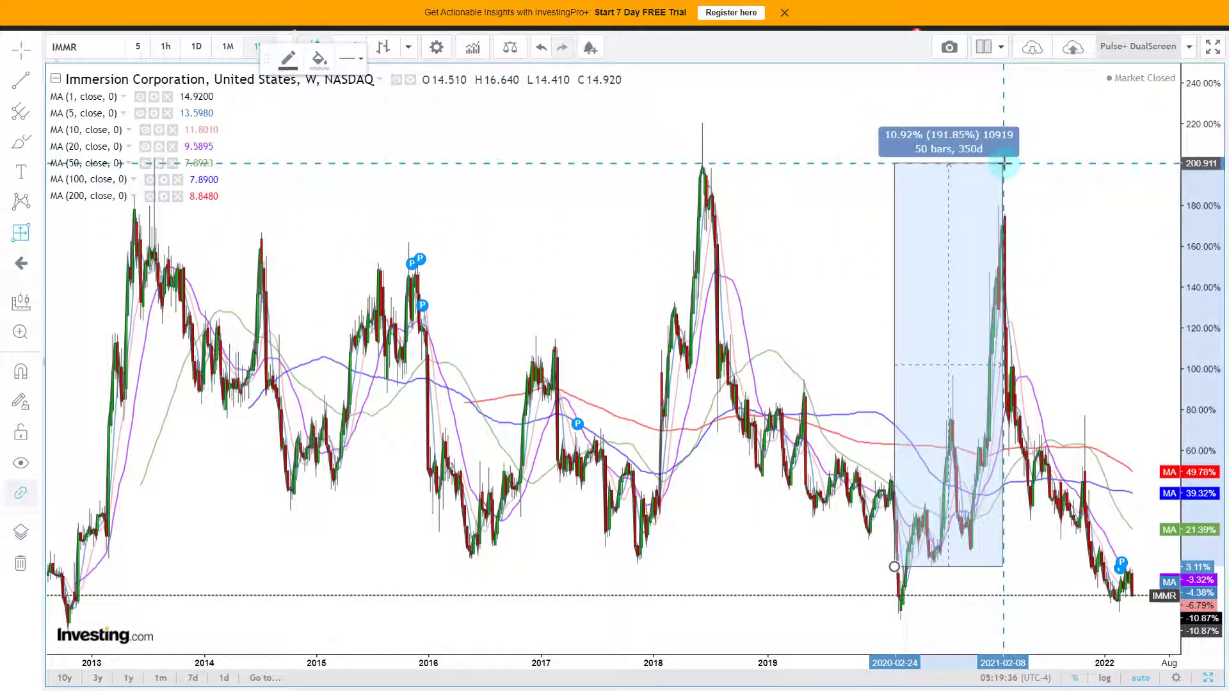
left_click(1004, 163)
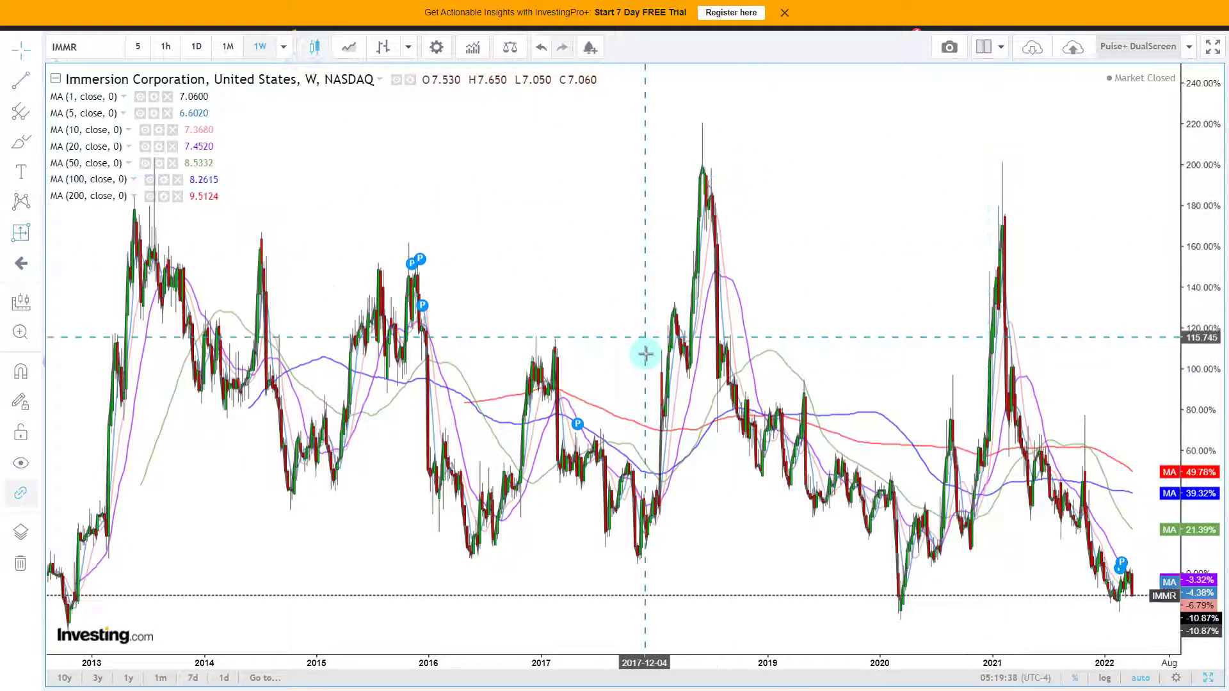
- Examine the long-term IMMR price history on the weekly chart back to about 2002
scroll(883, 295, "down", 2)
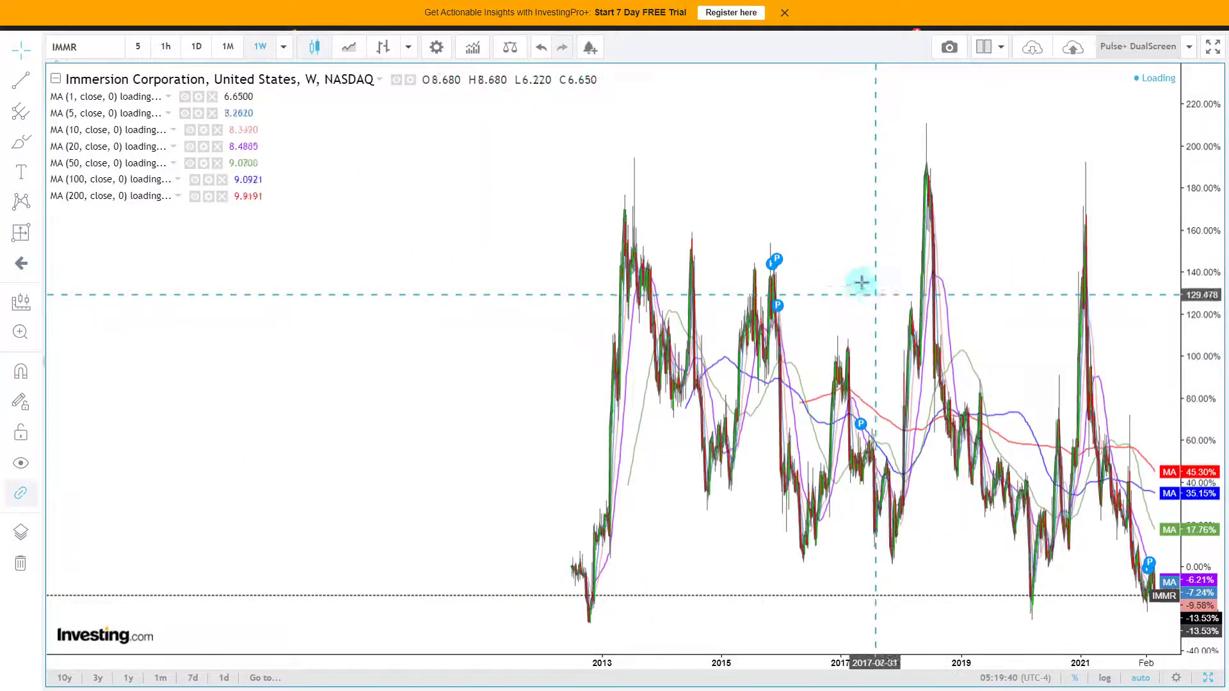
scroll(691, 228, "down", 5)
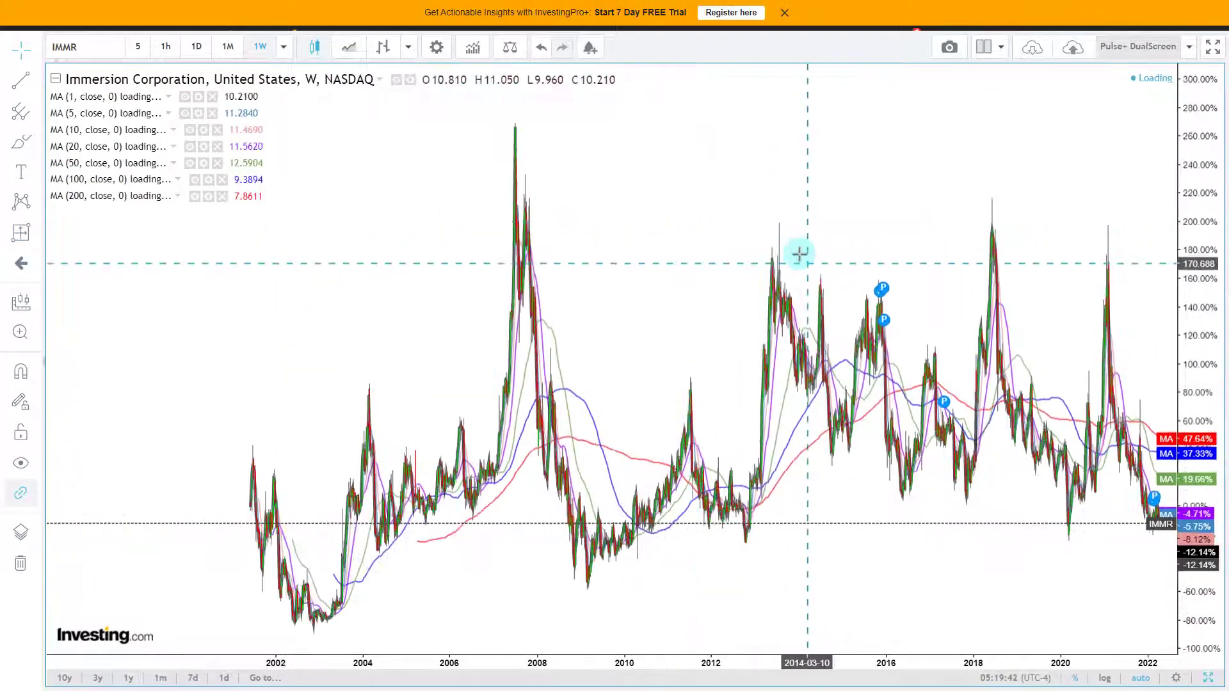
scroll(736, 224, "up", 4)
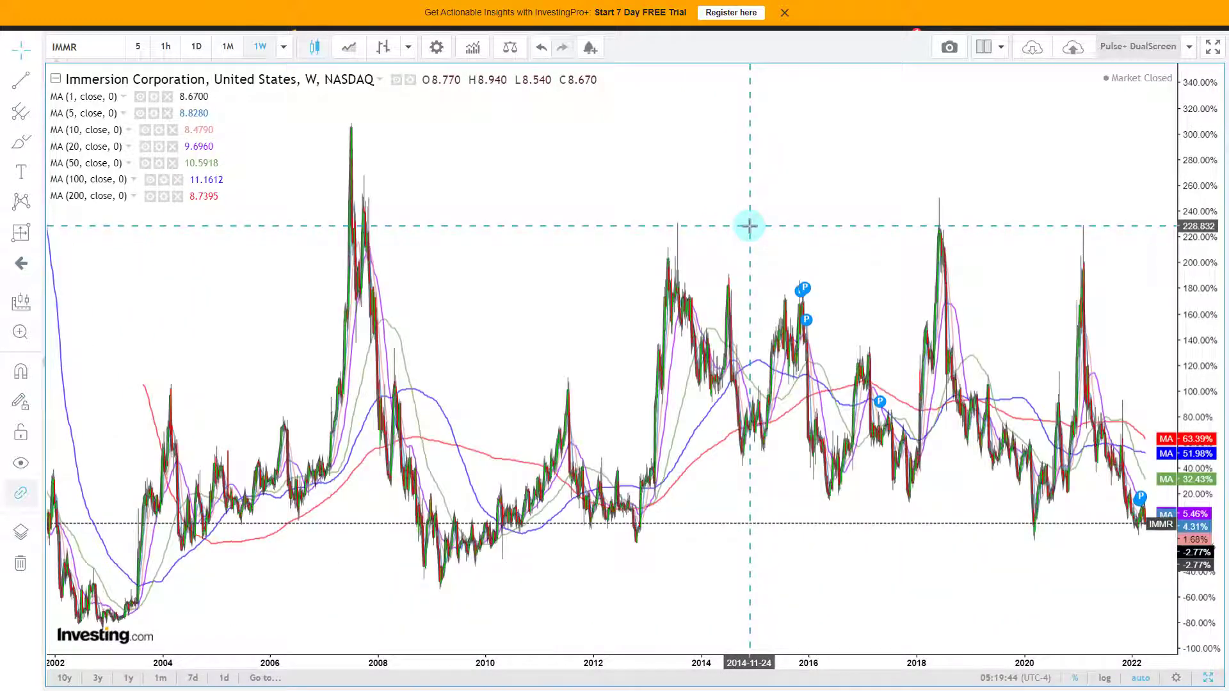
left_click(36, 204)
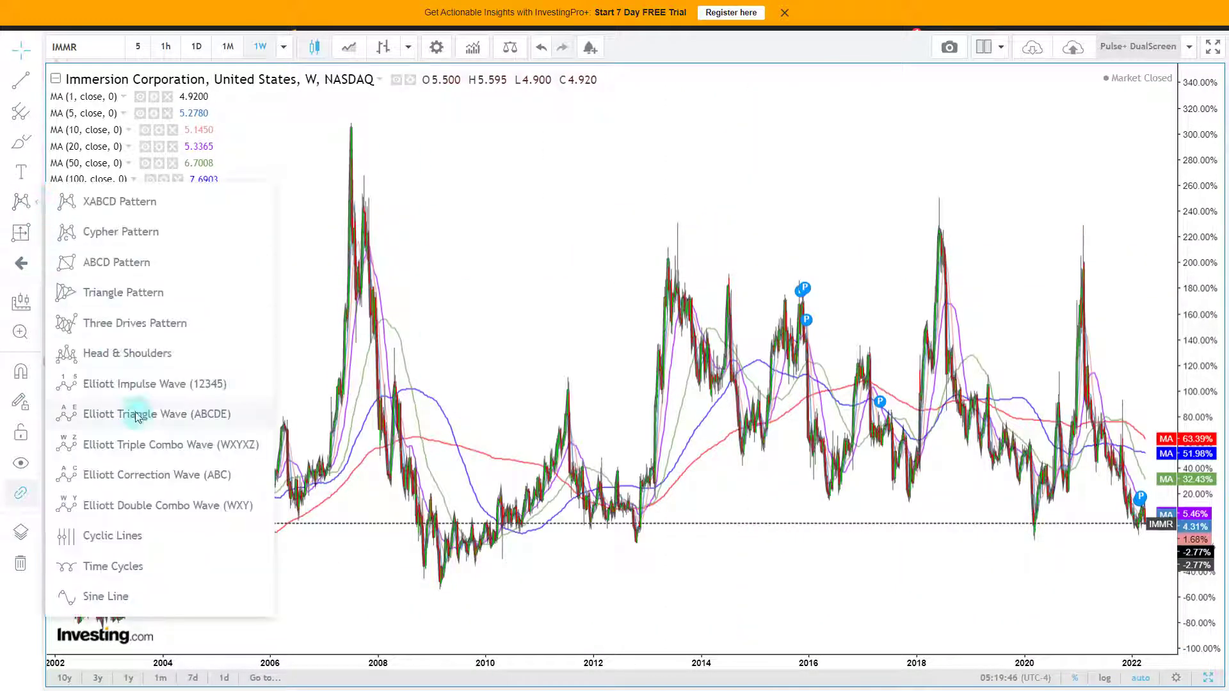
left_click(188, 562)
left_click(107, 621)
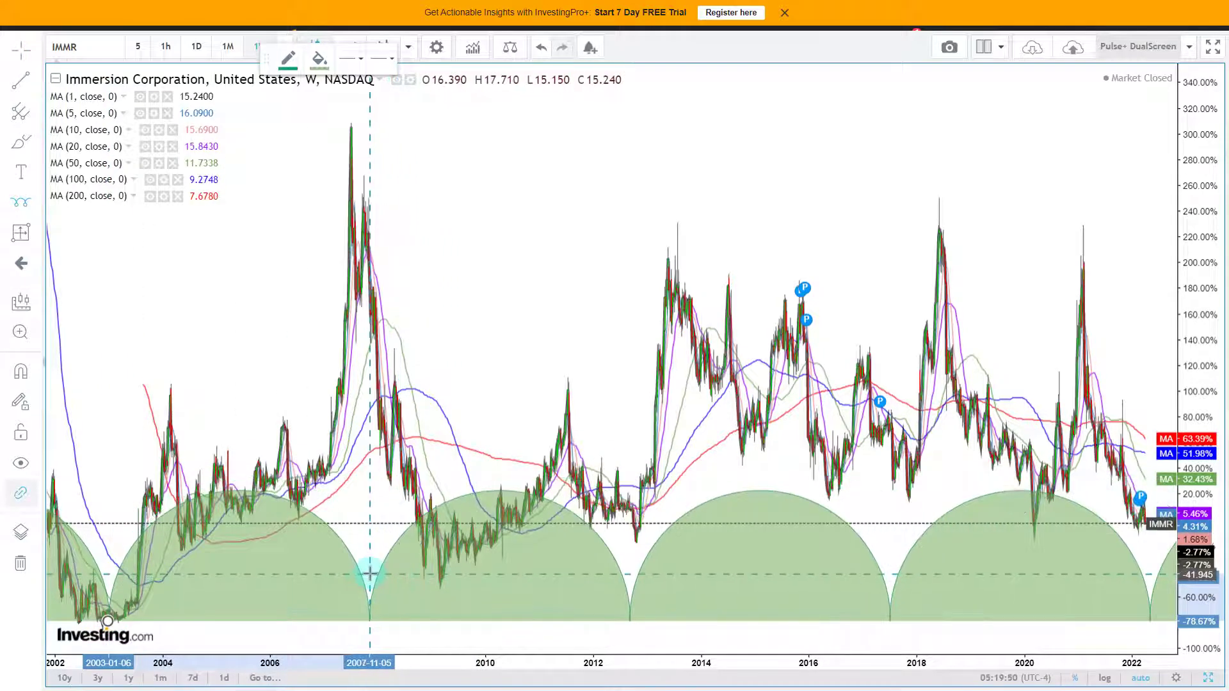
key("Escape")
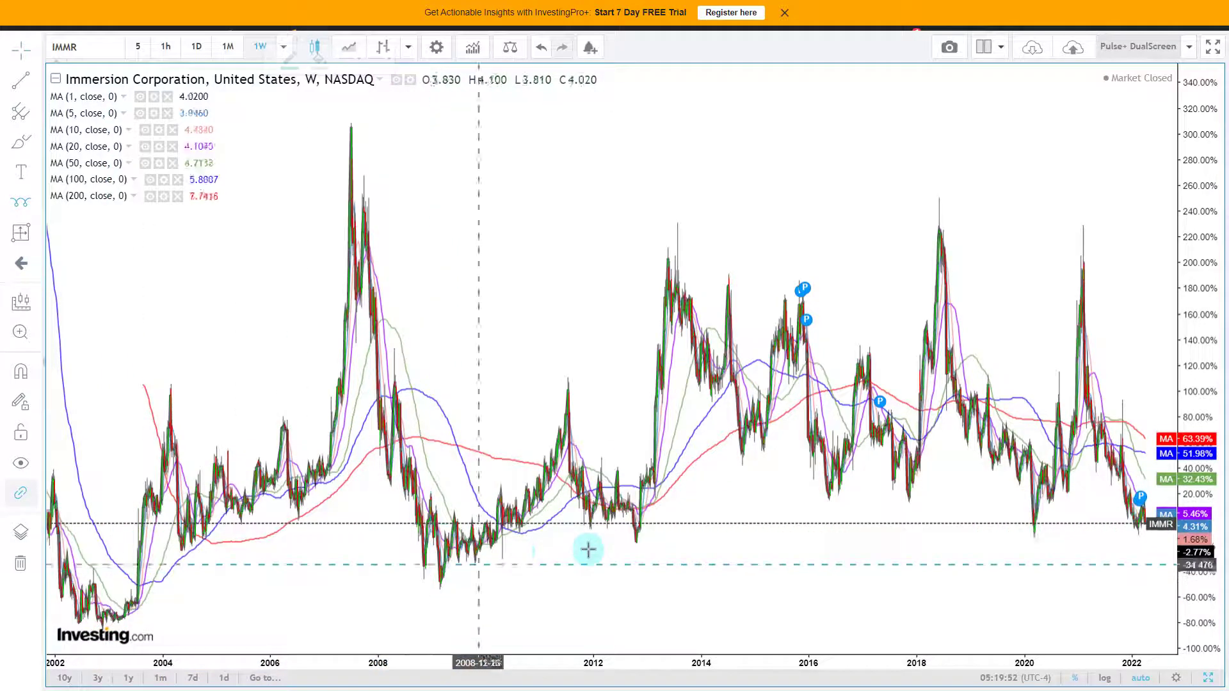
- Draw Time Cycles along the chart's lows, anchored at the 2020-03-09 low with the second point at 2018-05-14
left_click(23, 204)
scroll(1004, 568, "up", 1)
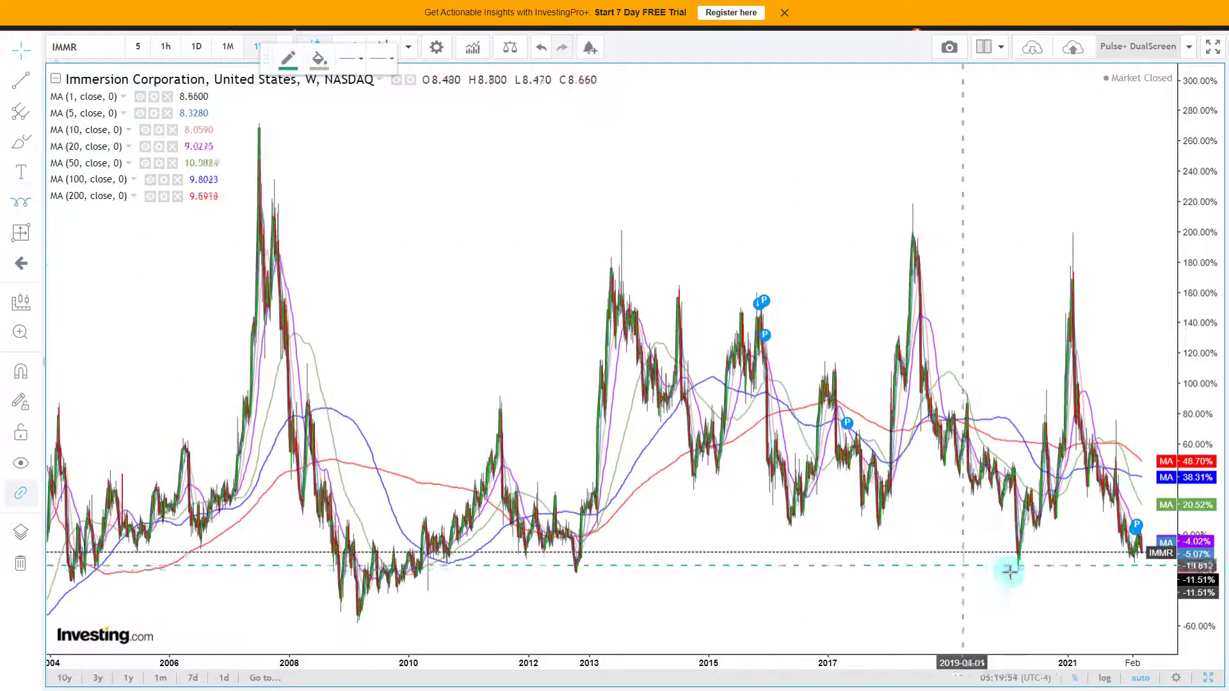
left_click(1017, 561)
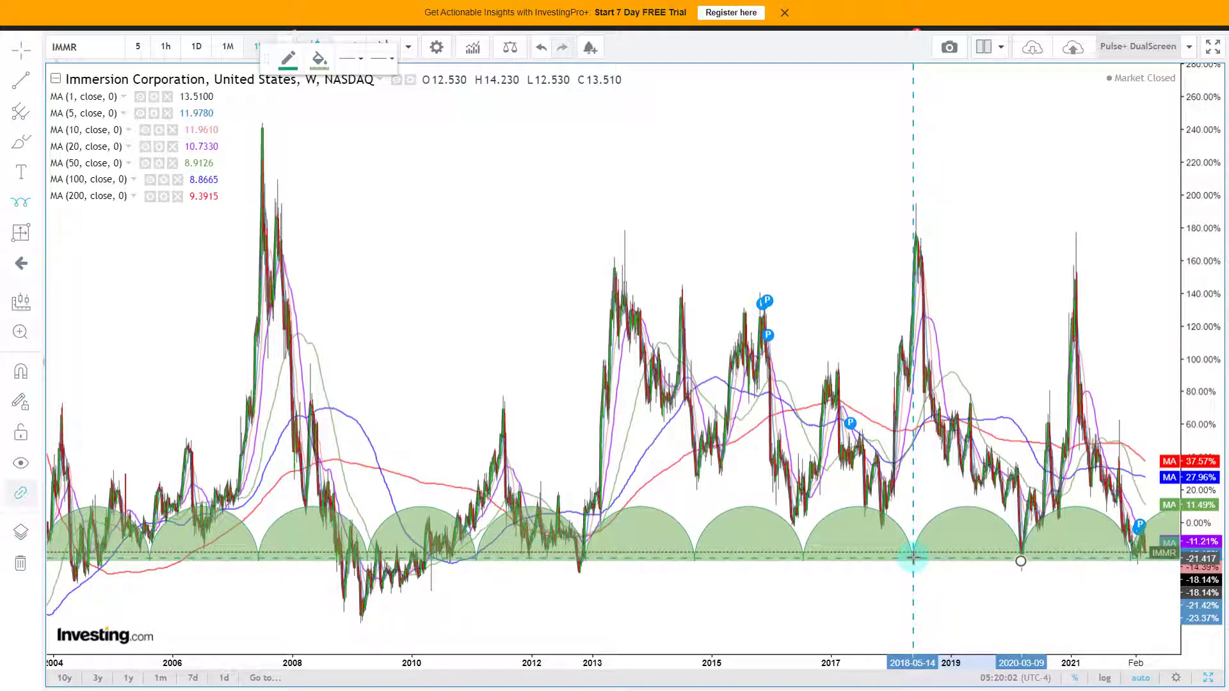
left_click(912, 557)
scroll(912, 557, "up", 3)
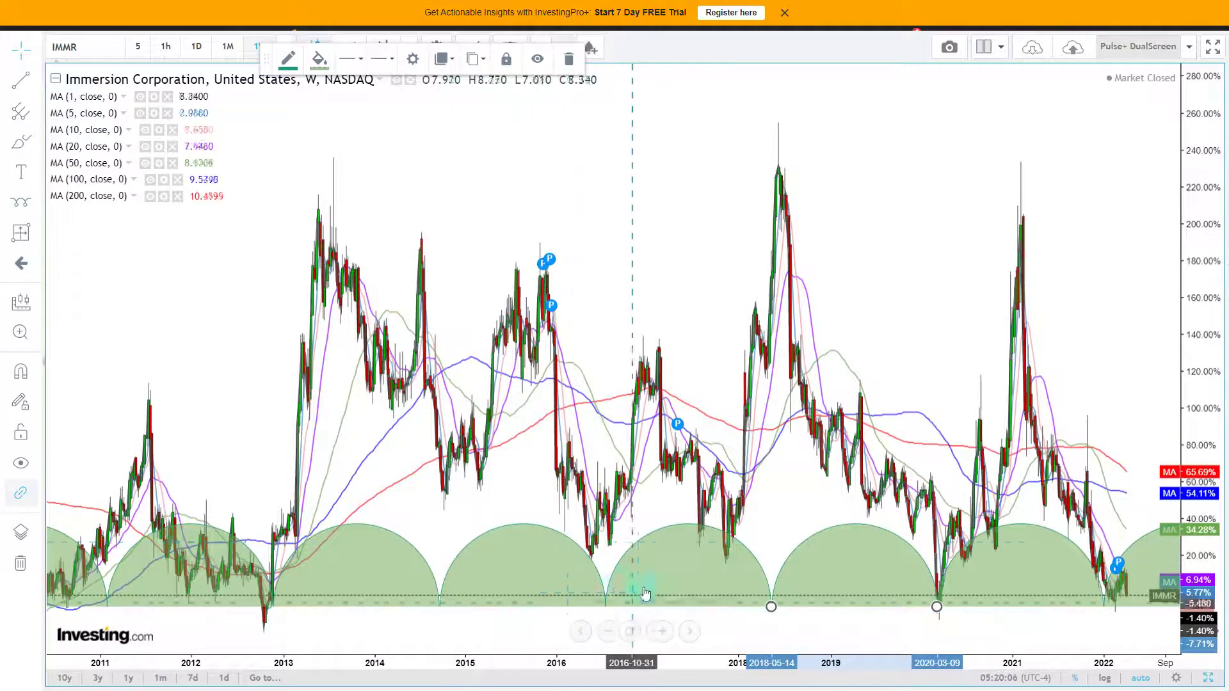
- Check where the Time Cycles project beyond 2022, and delete the drawing from the chart
mouse_move(1132, 469)
left_mouse_down()
mouse_move(834, 439)
mouse_move(778, 559)
left_mouse_up()
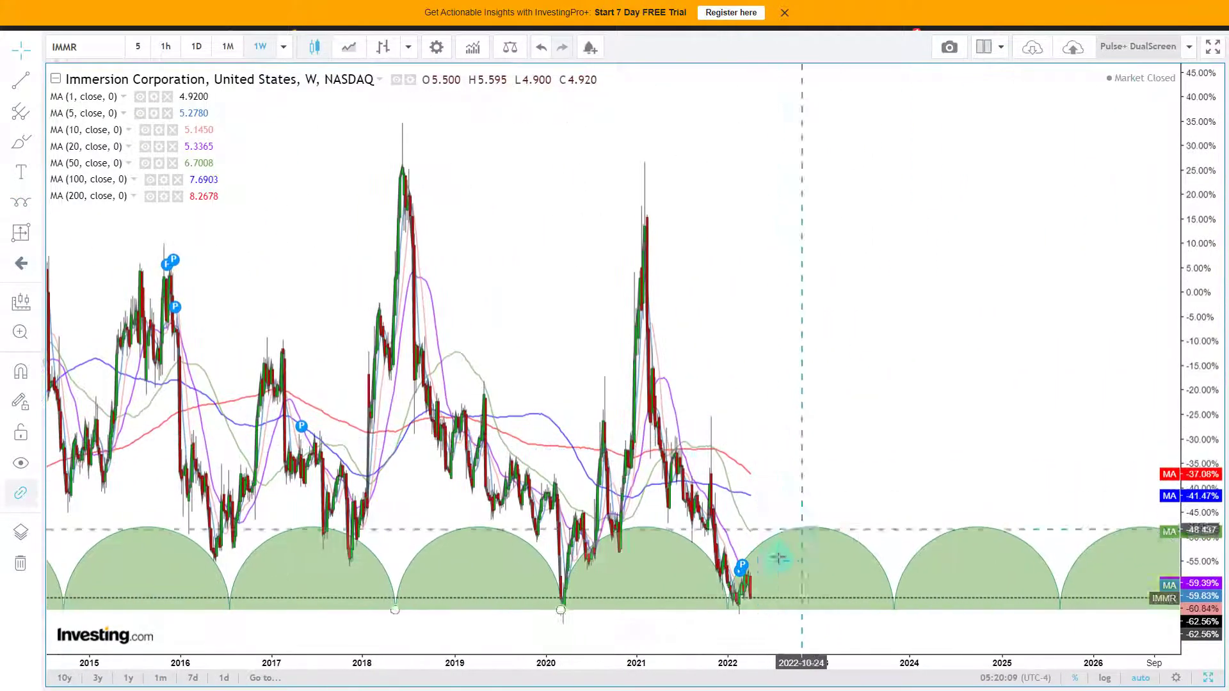
left_click(810, 533)
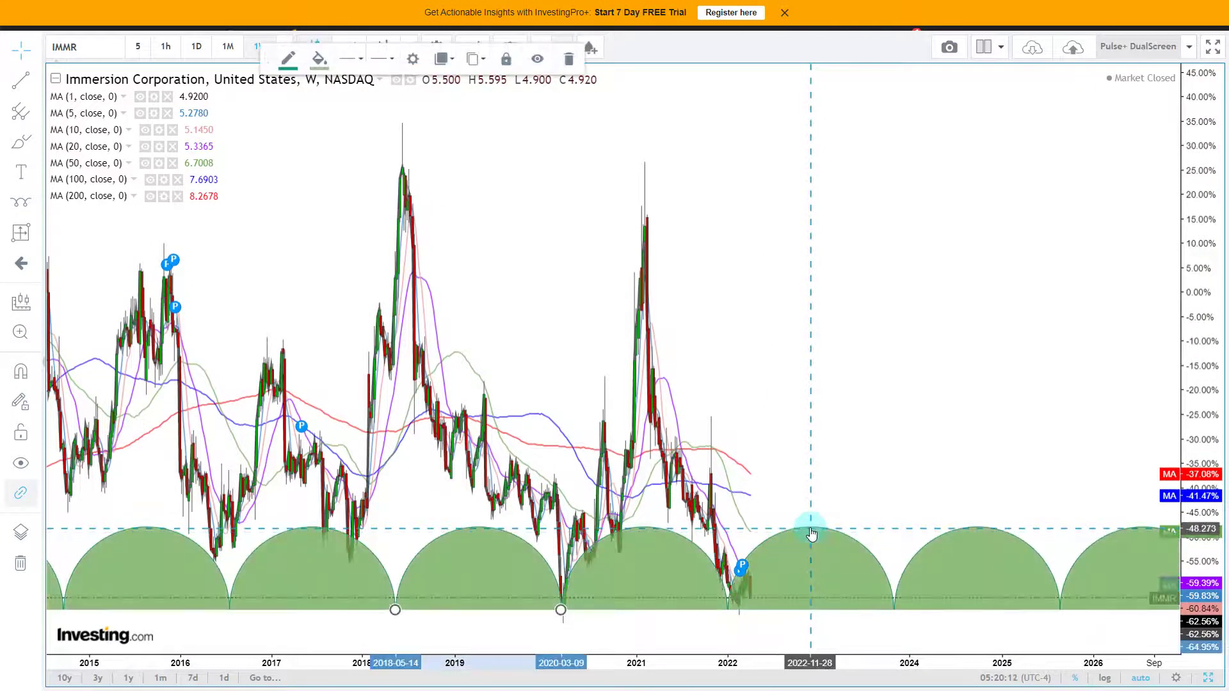
key("Delete")
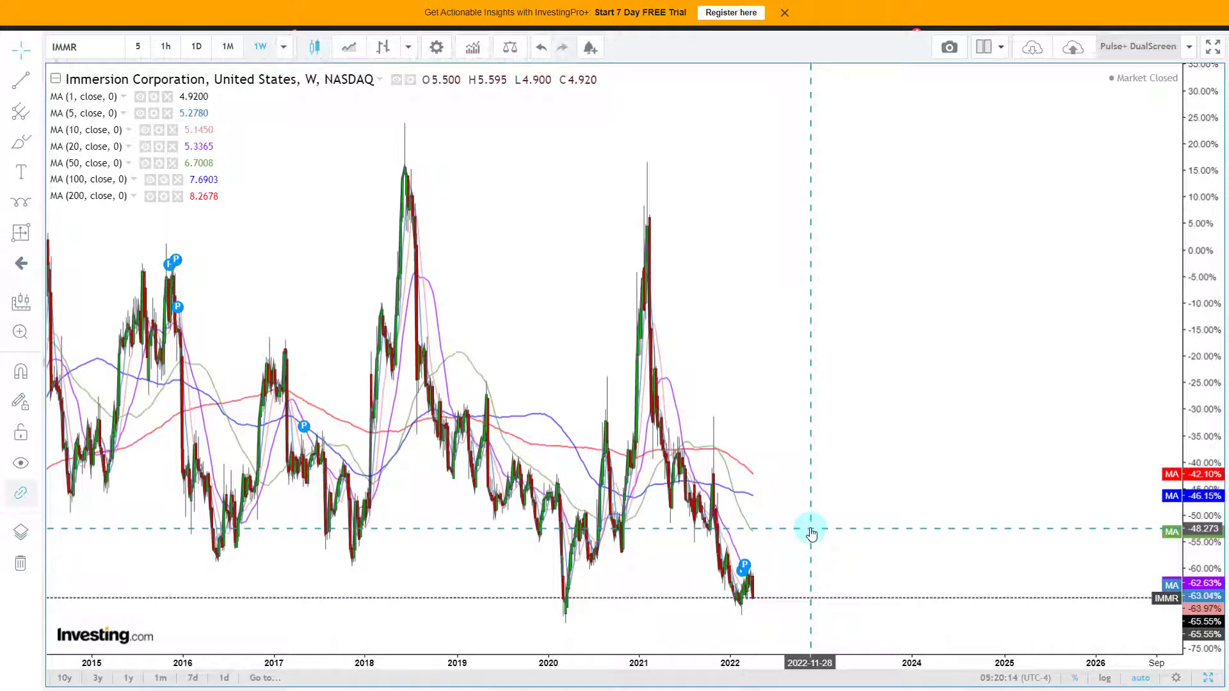
- Mark the early 2020 low on the long-term IMMR chart with a yellow arrow from the screen annotation tool
scroll(888, 519, "down", 3)
scroll(1056, 425, "down", 2)
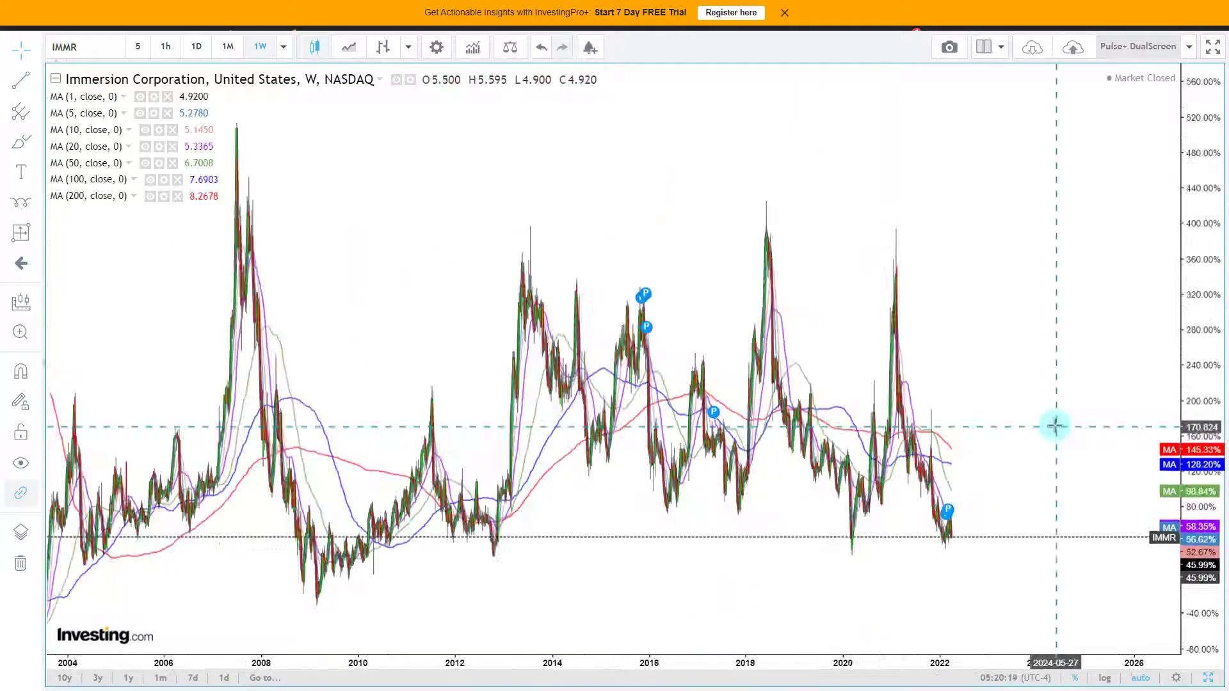
key("ctrl+shift+p")
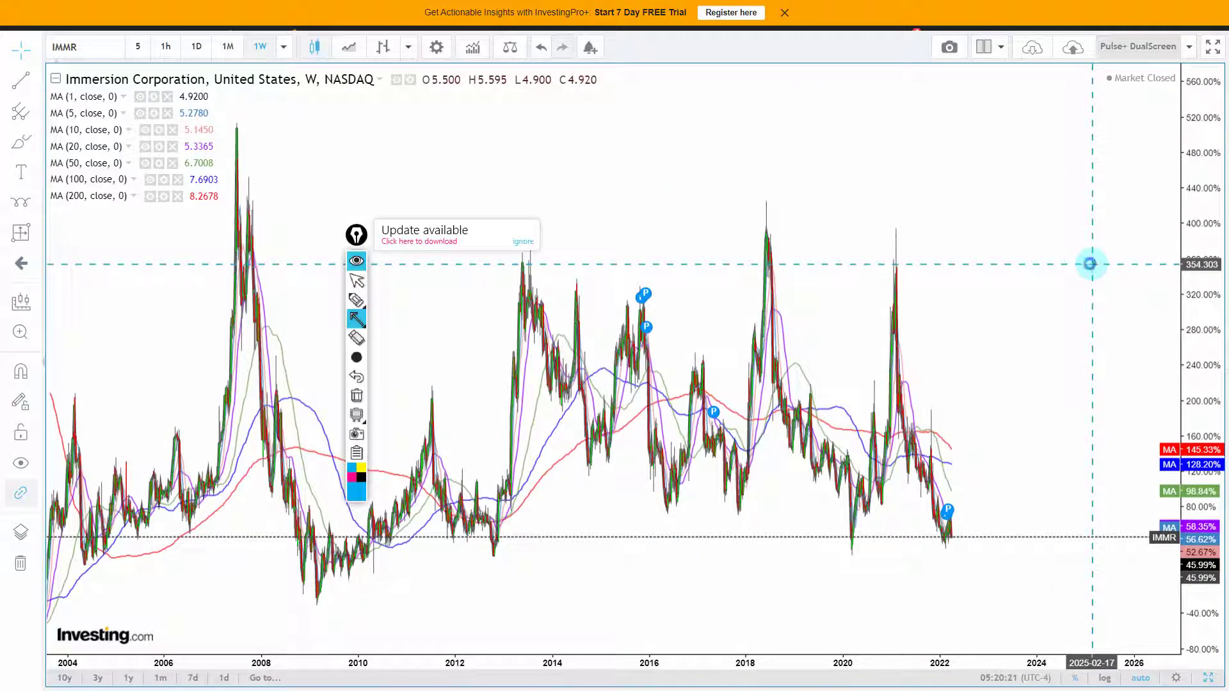
left_click_drag(355, 240, 26, 236)
left_click(193, 238)
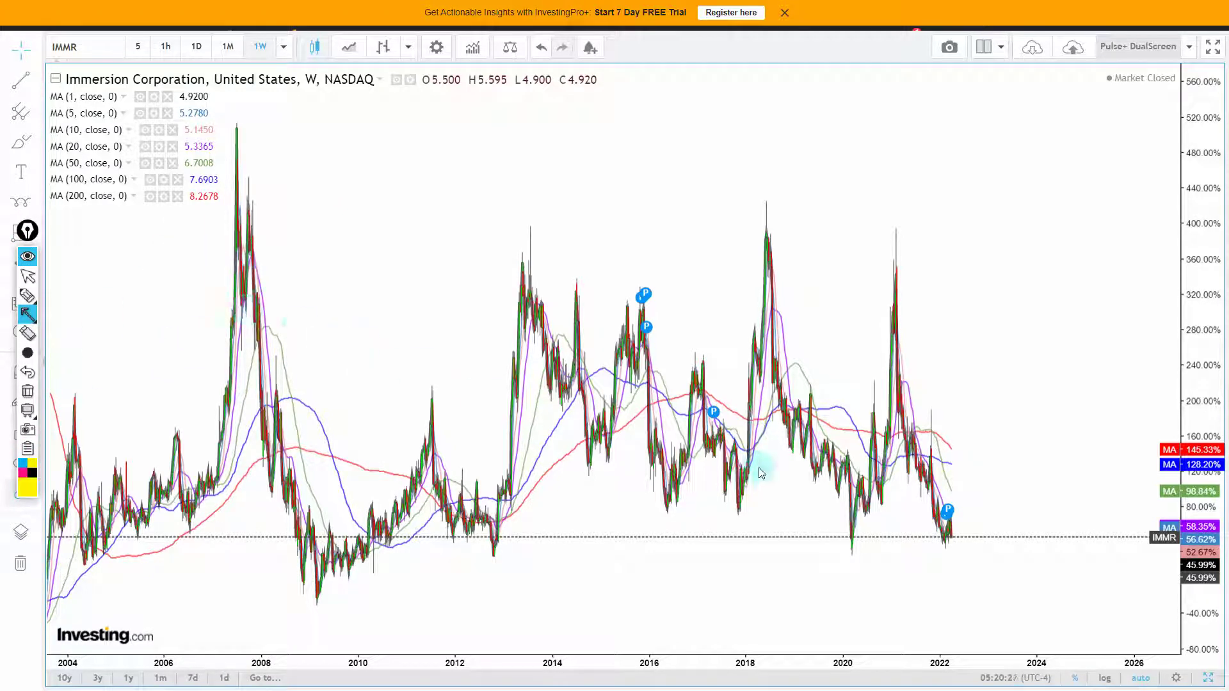
mouse_move(1038, 536)
left_mouse_down()
mouse_move(144, 535)
mouse_move(359, 552)
mouse_move(861, 537)
mouse_move(847, 531)
left_mouse_up()
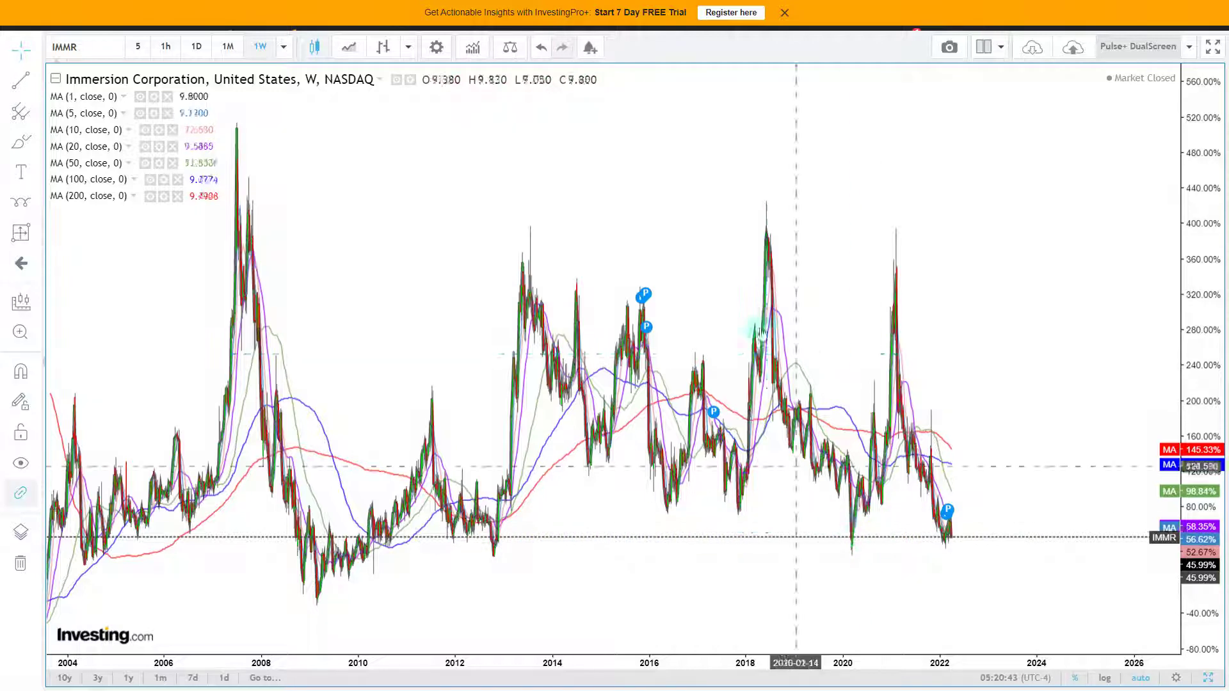
- Switch the IMMR chart to the daily interval and examine the price action from 2017 down to late 2021 and early 2022
left_click(199, 47)
scroll(725, 339, "down", 8)
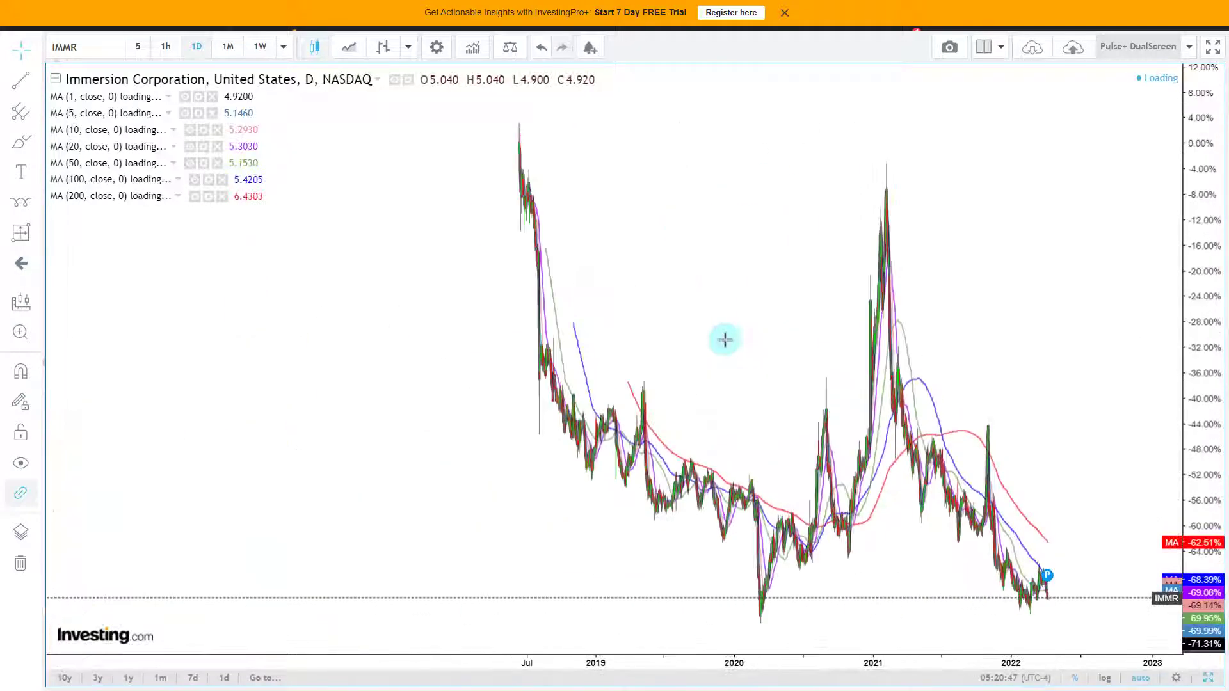
scroll(733, 343, "up", 4)
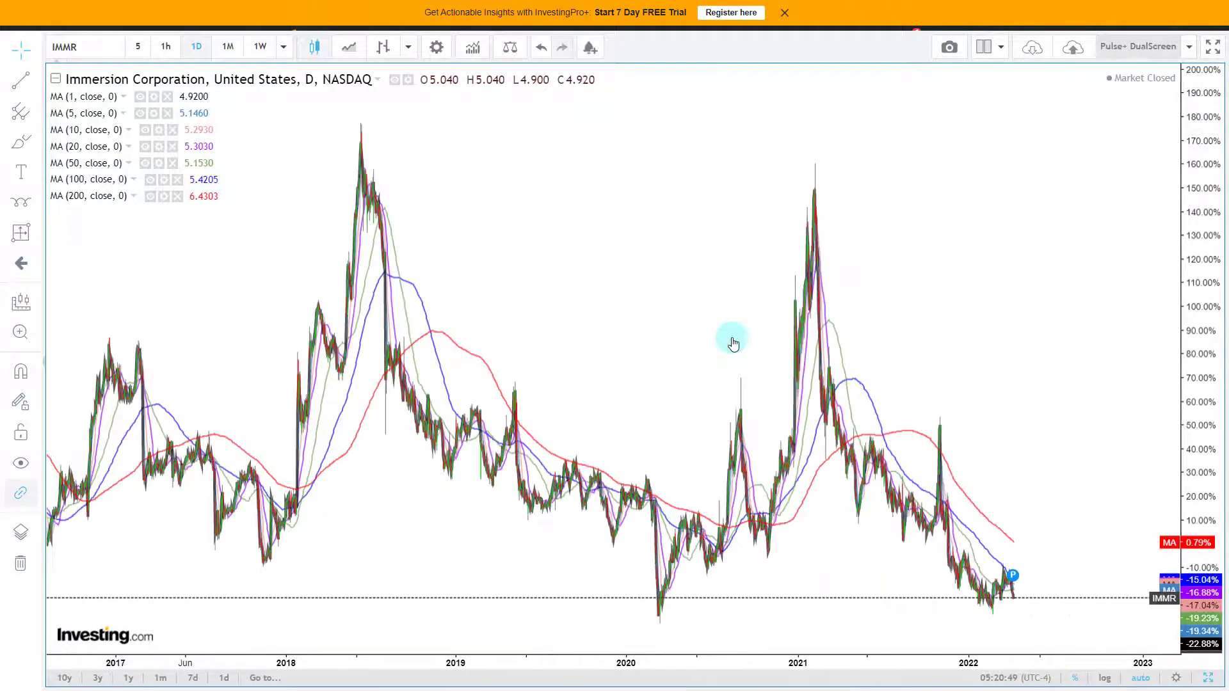
scroll(733, 344, "up", 2)
scroll(736, 336, "up", 3)
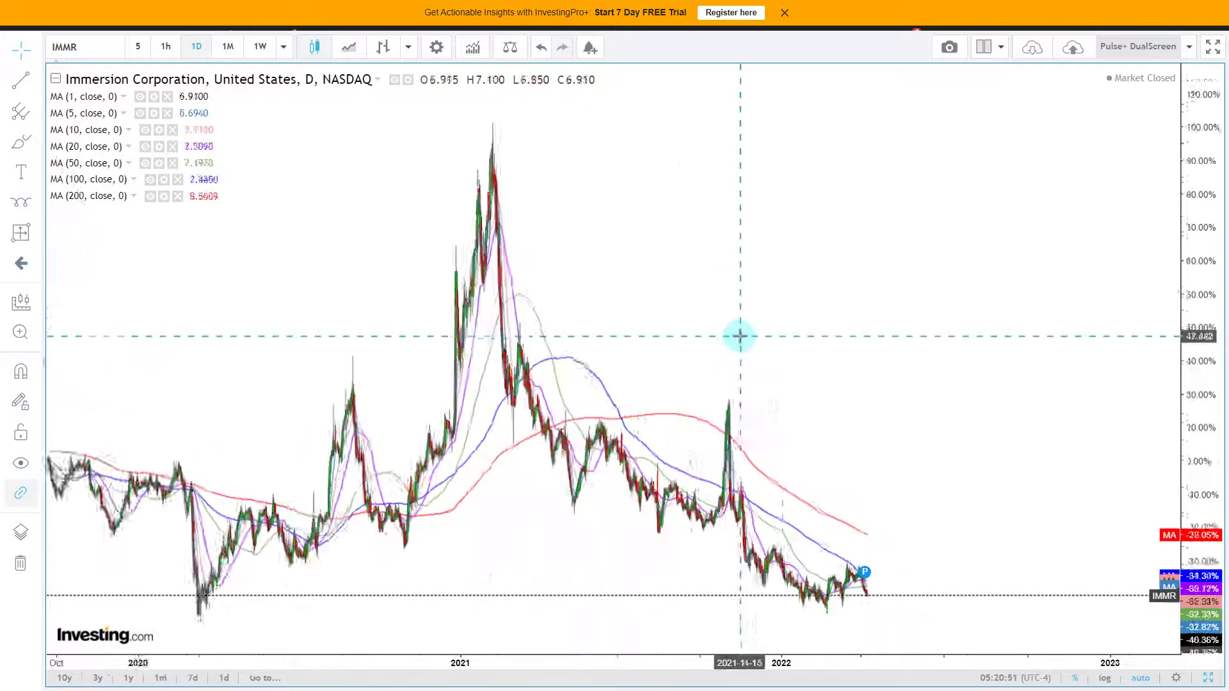
scroll(832, 324, "down", 2)
scroll(834, 321, "up", 3)
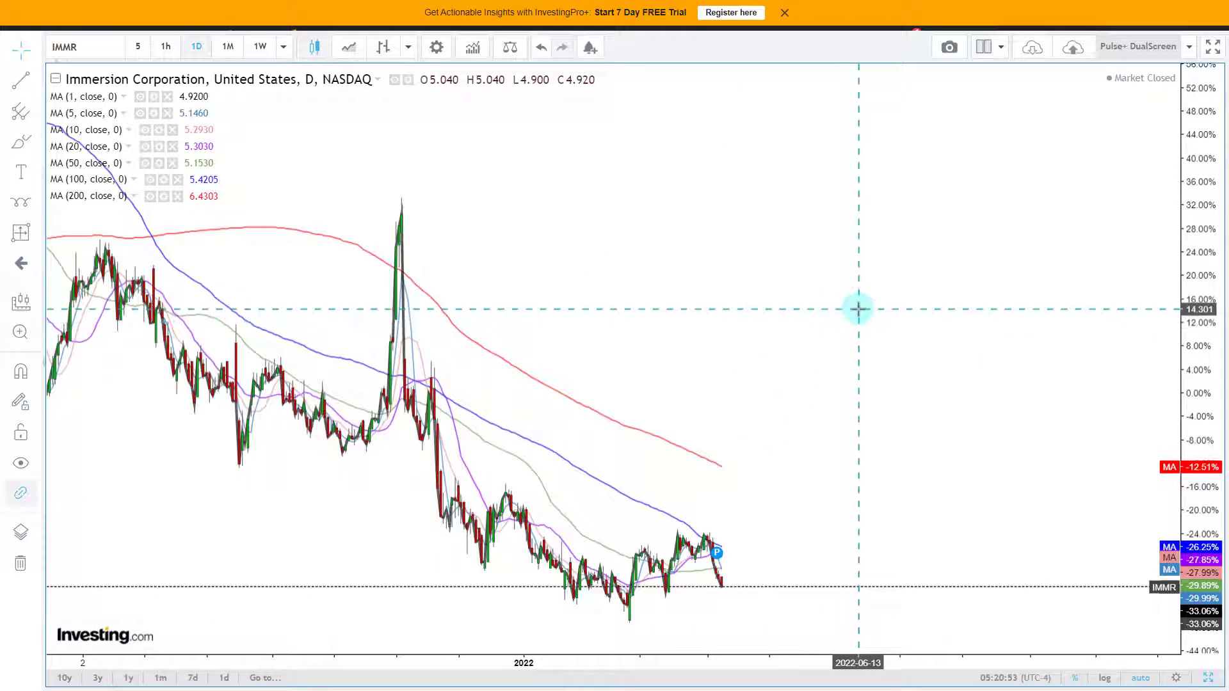
- Sketch a blue rounding-bottom curve over the daily prices from late 2021 into mid-2022 with the screen annotation tool, and close the tool
key("ctrl+shift+1")
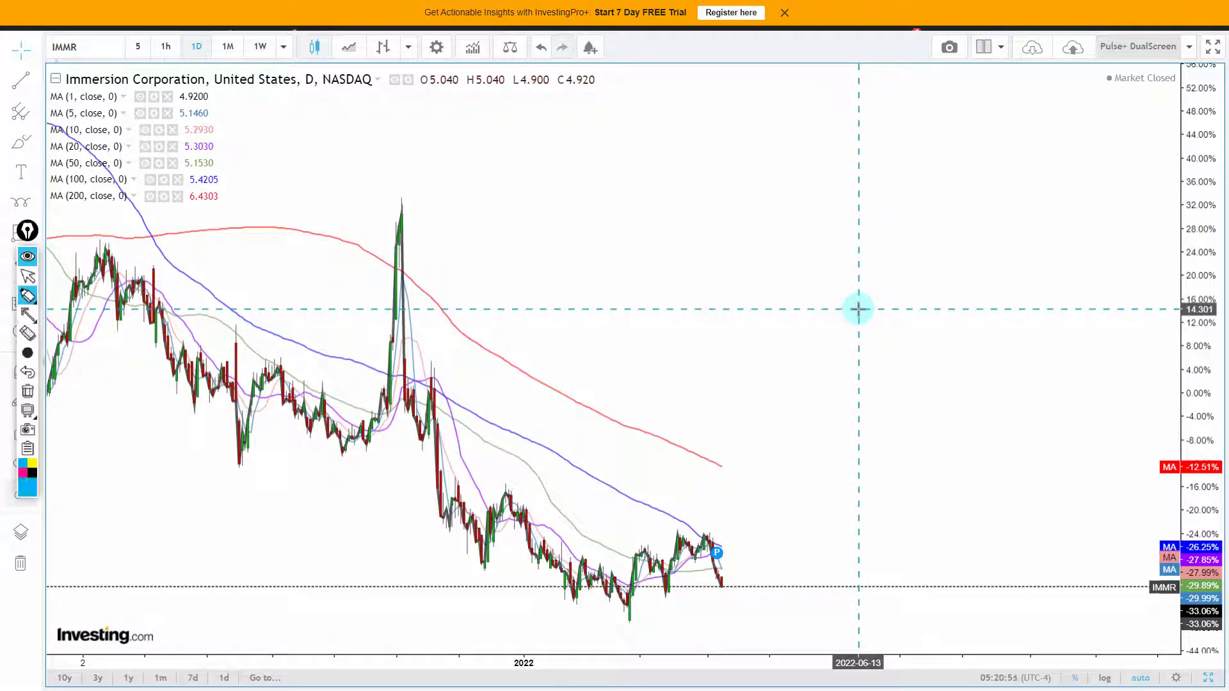
mouse_move(443, 437)
left_mouse_down()
mouse_move(566, 545)
mouse_move(736, 552)
mouse_move(859, 508)
left_mouse_up()
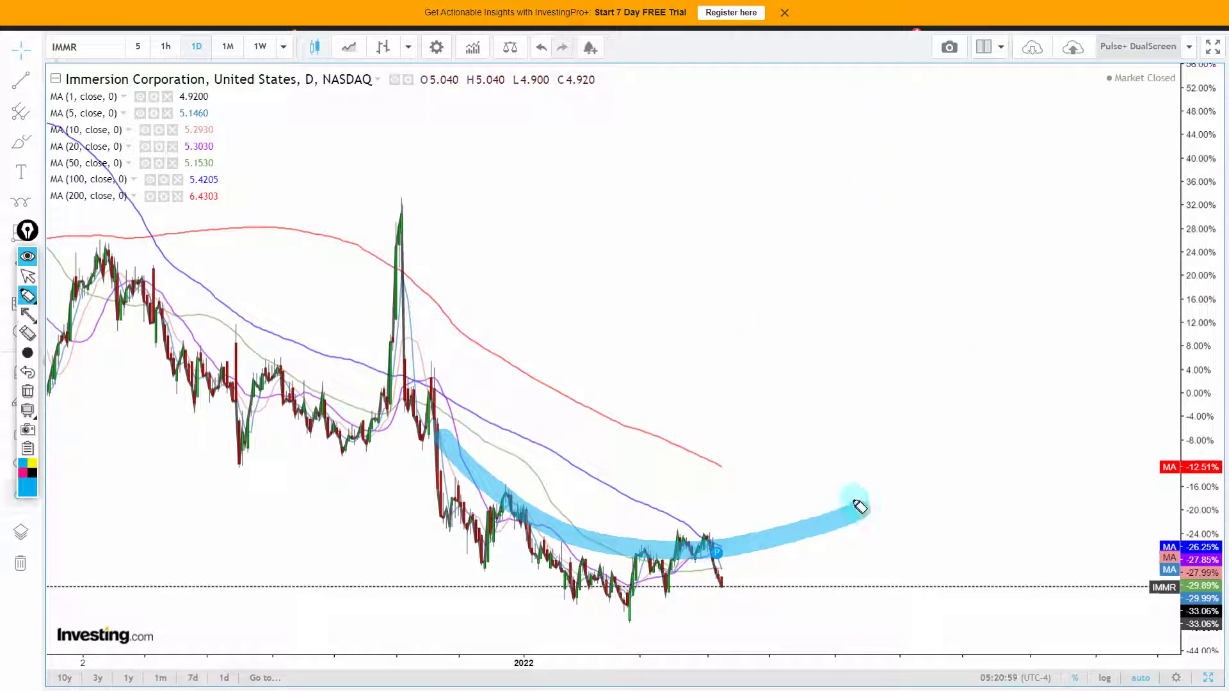
key("ctrl+shift+1")
- Mark three spots near the 100-day moving average with pink annotation arrows, one at the latest 2022 high and two in late 2021
scroll(860, 541, "down", 3)
scroll(860, 541, "up", 3)
left_click_drag(759, 446, 915, 443)
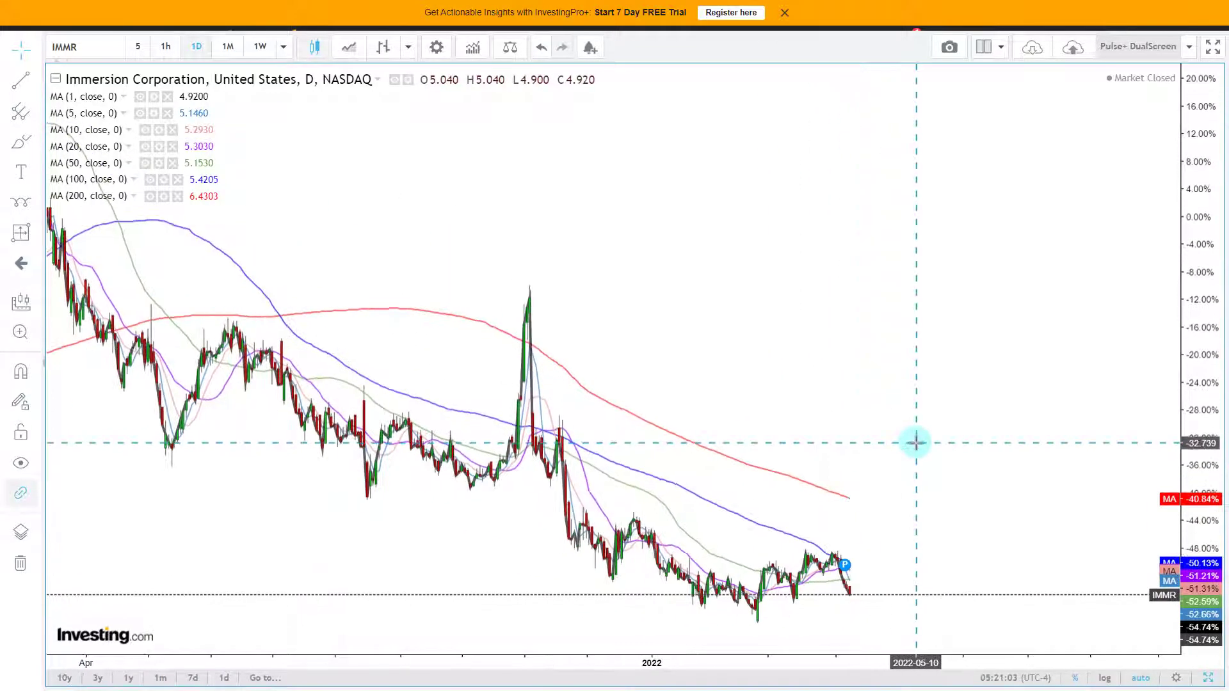
scroll(915, 443, "up", 2)
mouse_move(749, 453)
left_mouse_down()
mouse_move(883, 461)
mouse_move(763, 470)
left_mouse_up()
scroll(1020, 156, "up", 1)
key("ctrl+shift+1")
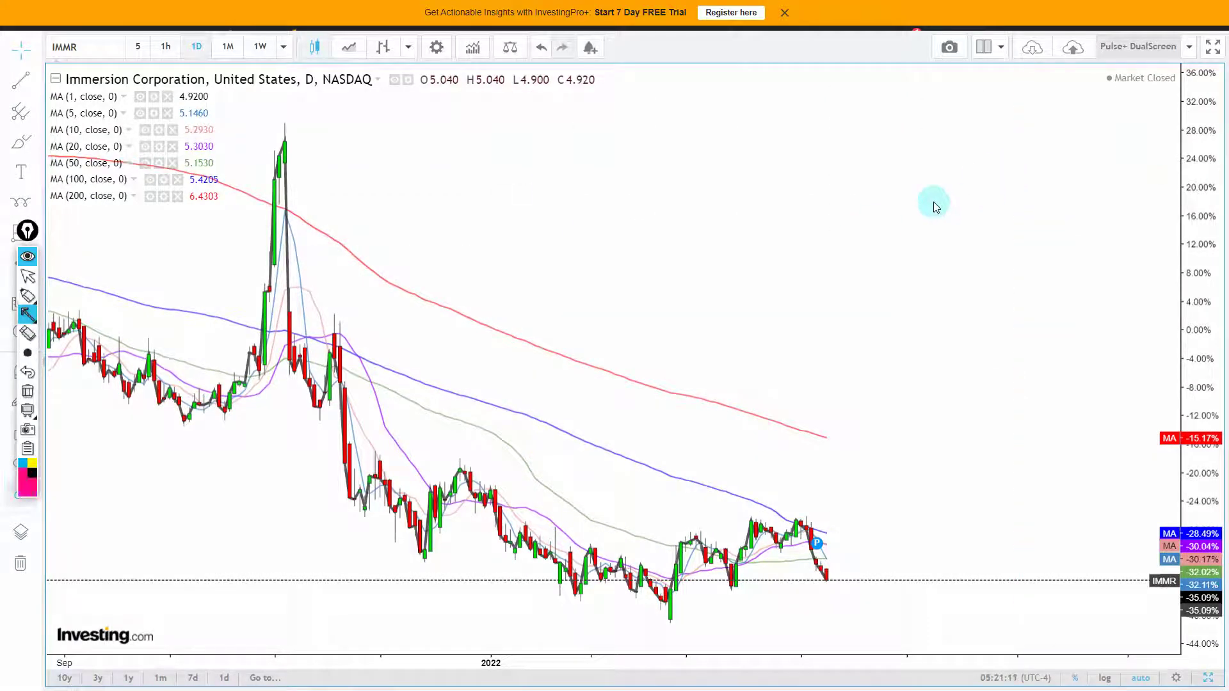
left_click_drag(861, 365, 810, 522)
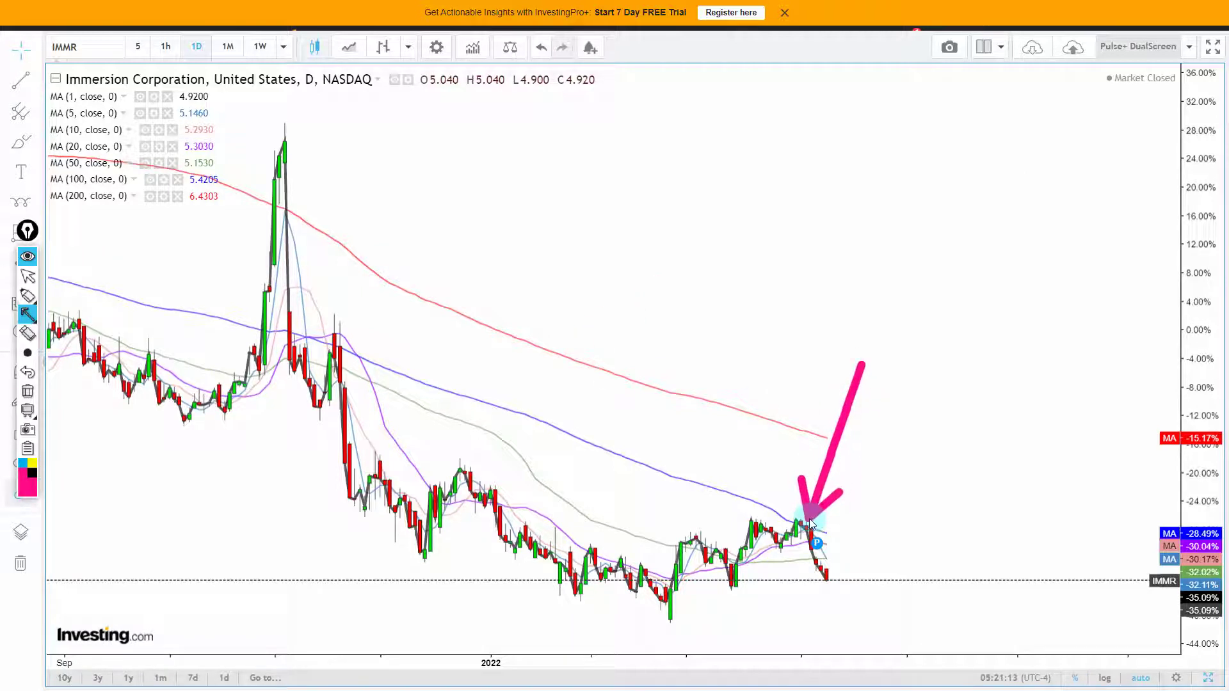
mouse_move(376, 214)
left_mouse_down()
mouse_move(344, 349)
mouse_move(332, 307)
left_mouse_up()
left_click_drag(307, 201, 308, 333)
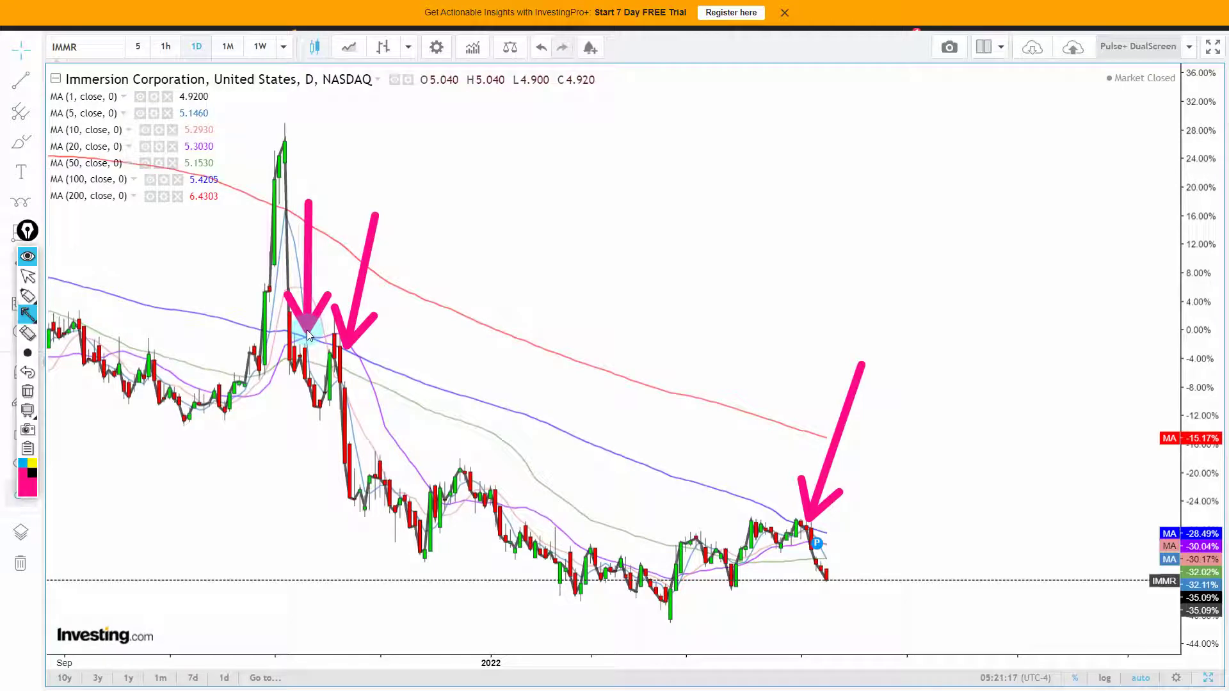
key("Escape")
- Return the IMMR chart to the weekly interval and examine the price history back to 2007 and the peaks since 2013
scroll(674, 404, "down", 3)
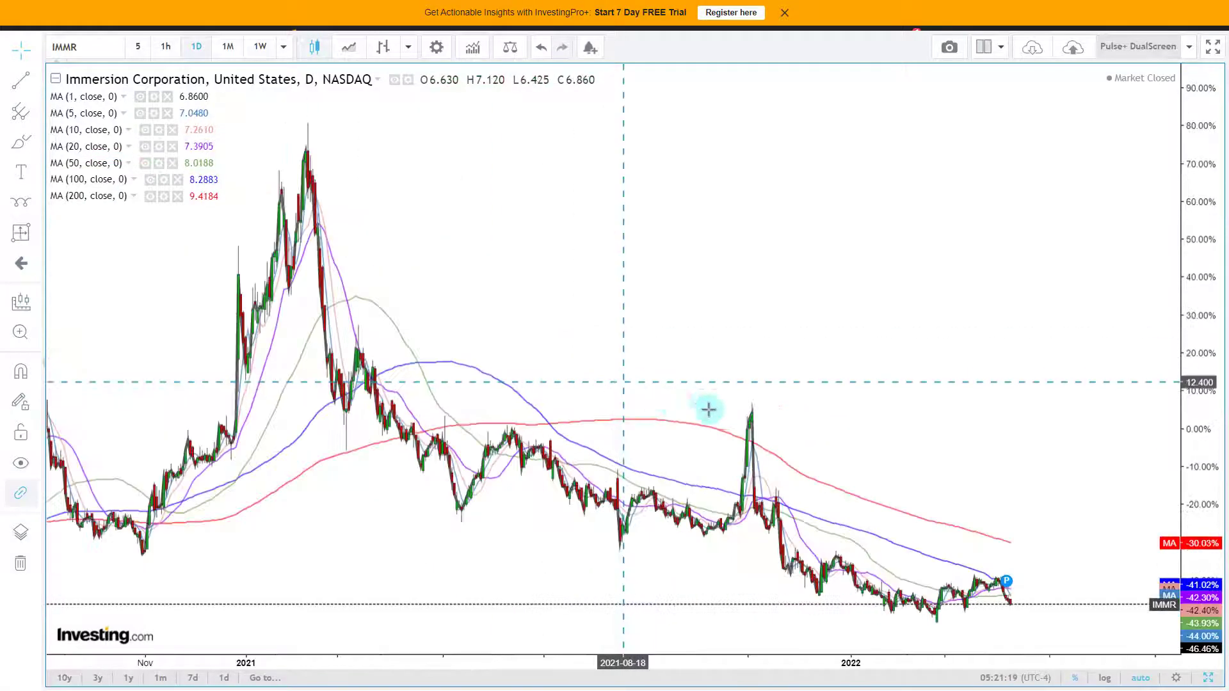
left_click(259, 46)
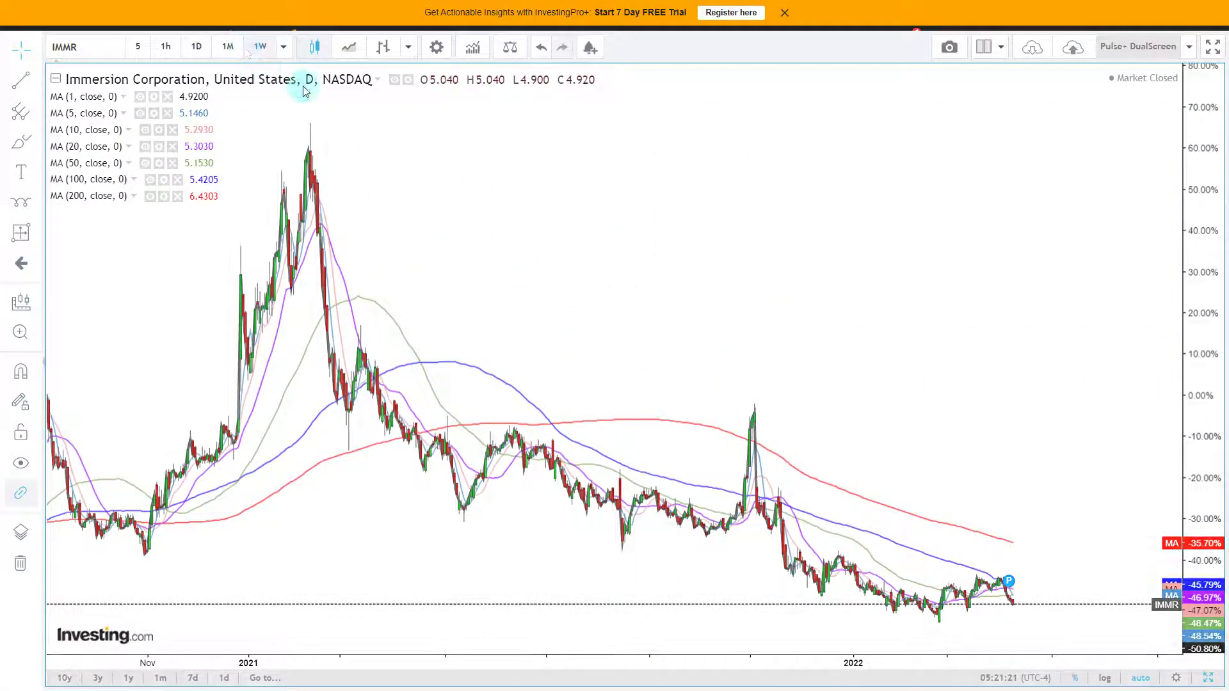
scroll(828, 305, "down", 5)
scroll(715, 406, "down", 2)
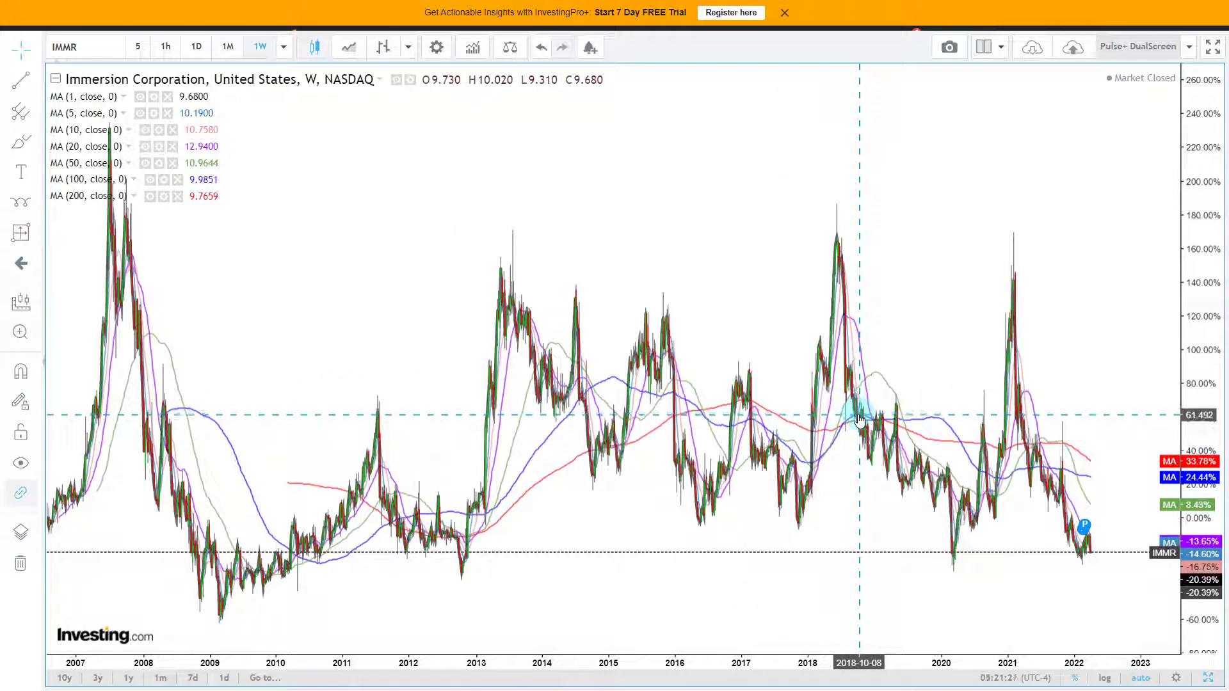
scroll(800, 358, "up", 3)
left_click_drag(812, 263, 831, 261)
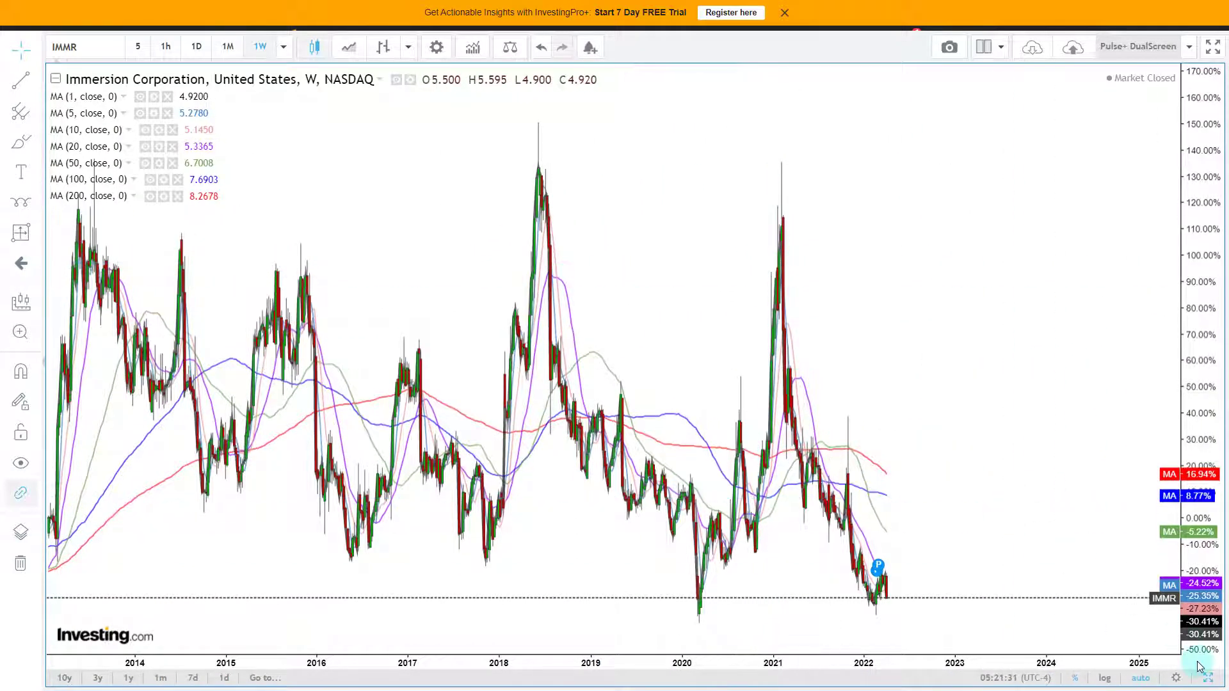
- Restore the two-chart layout and examine the weekly MACD, Accum/Dist, RSI and PPO indicators back to 2008
left_click(1206, 678)
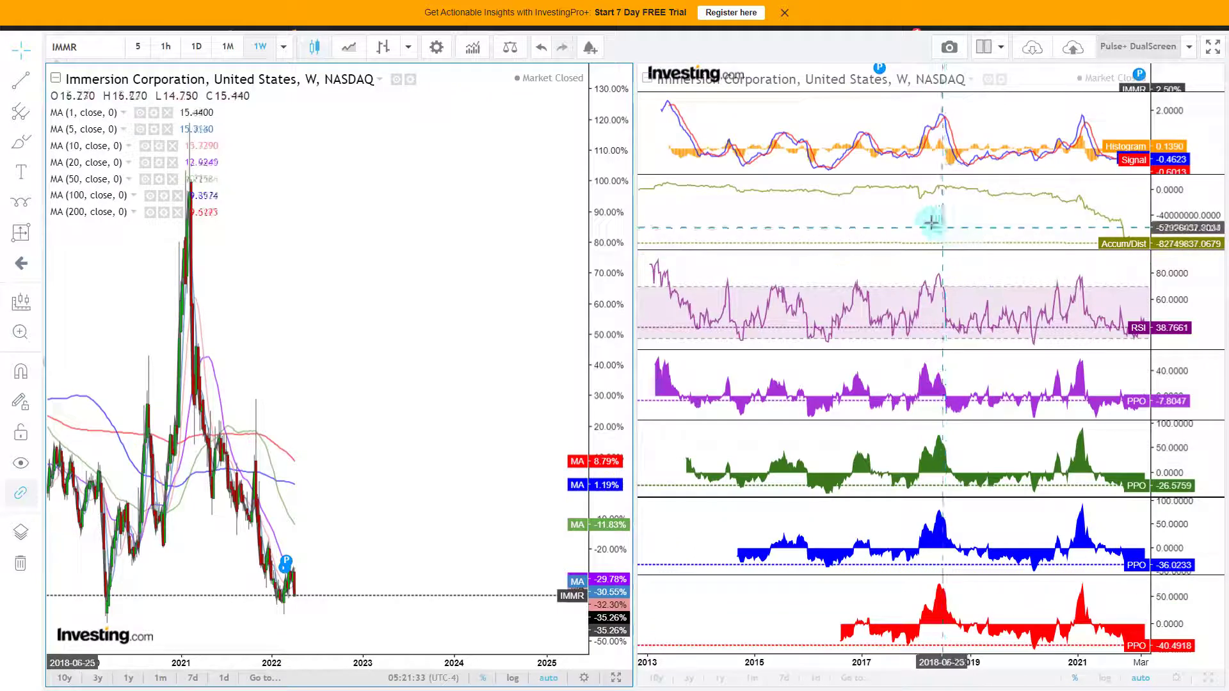
left_click_drag(931, 222, 834, 222)
scroll(924, 198, "up", 3)
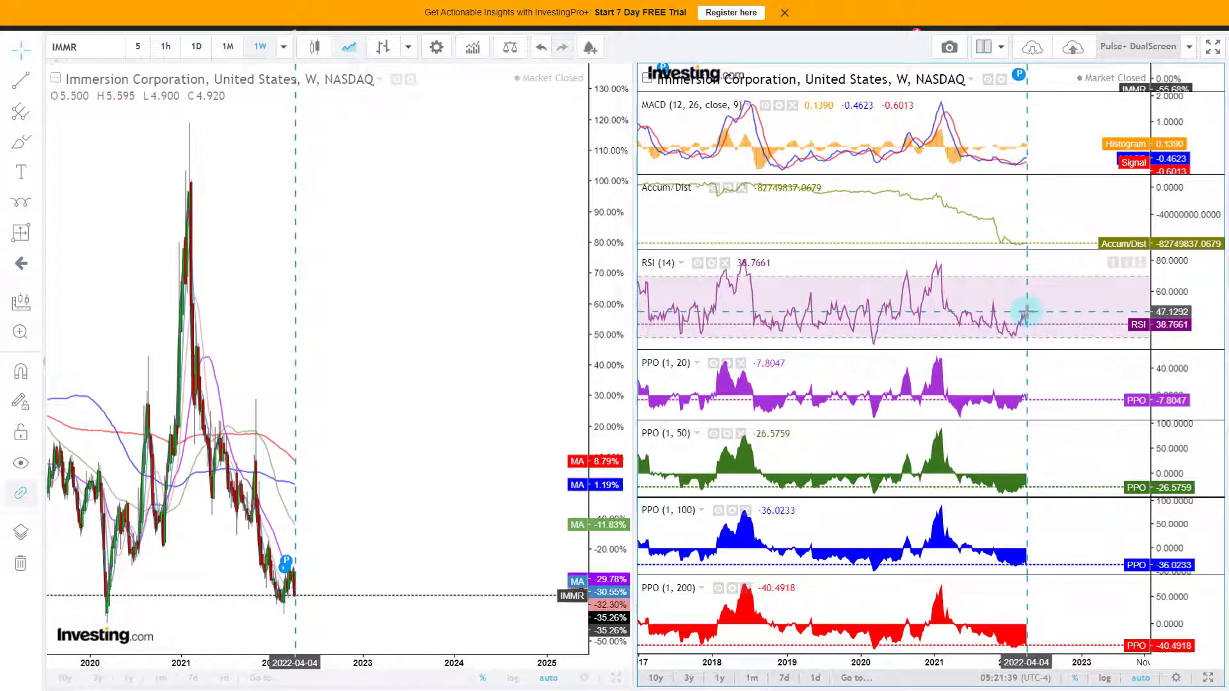
scroll(1024, 314, "down", 3)
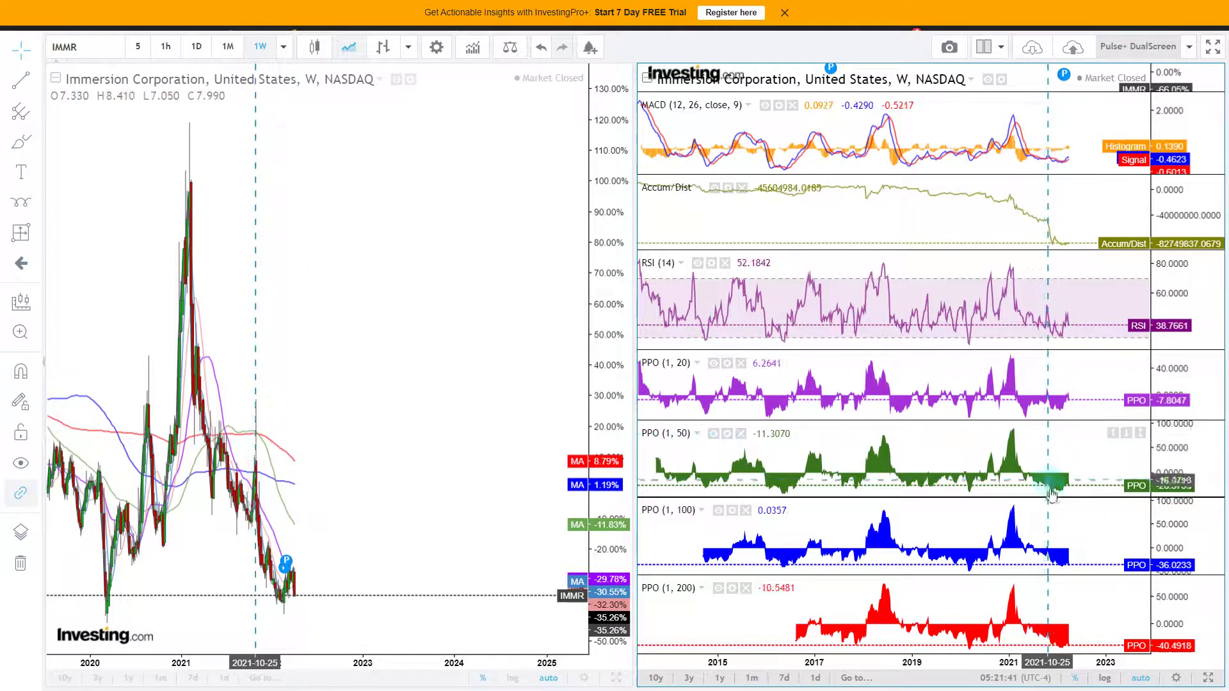
scroll(1046, 547, "down", 1)
scroll(1043, 540, "down", 1)
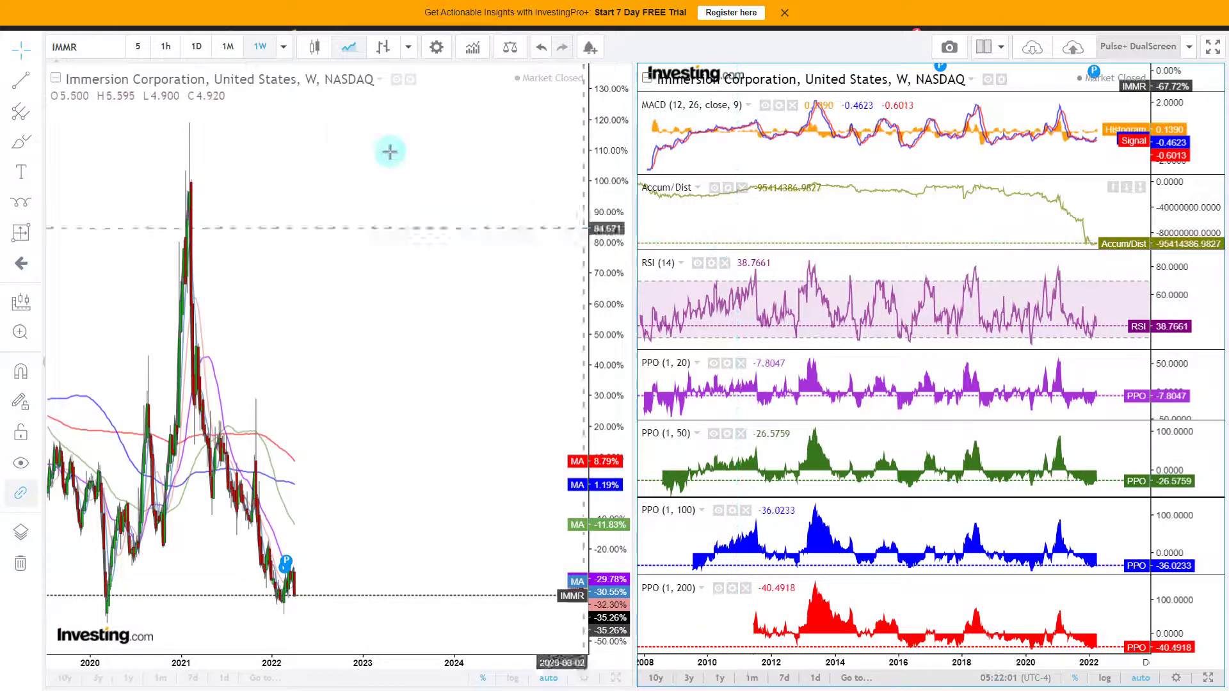
- Switch the indicator chart to the daily interval and examine MACD, Accum/Dist, RSI and PPO from 2019 to 2022
left_click(196, 46)
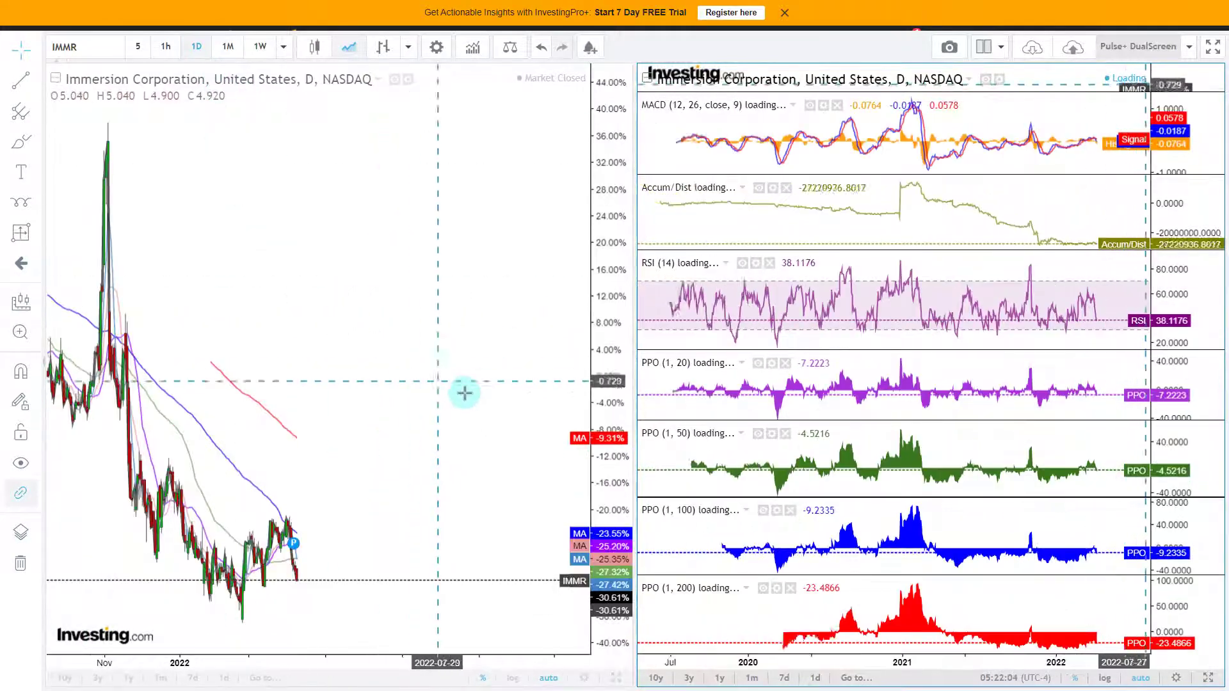
scroll(973, 387, "up", 5)
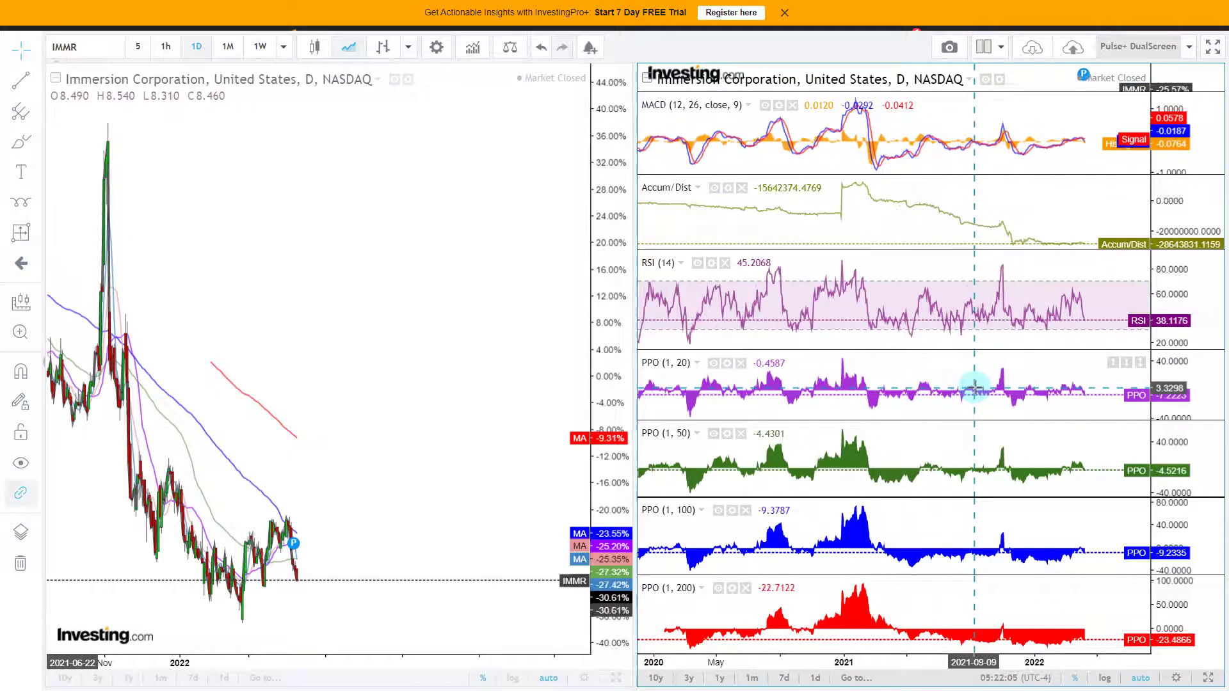
scroll(917, 275, "up", 3)
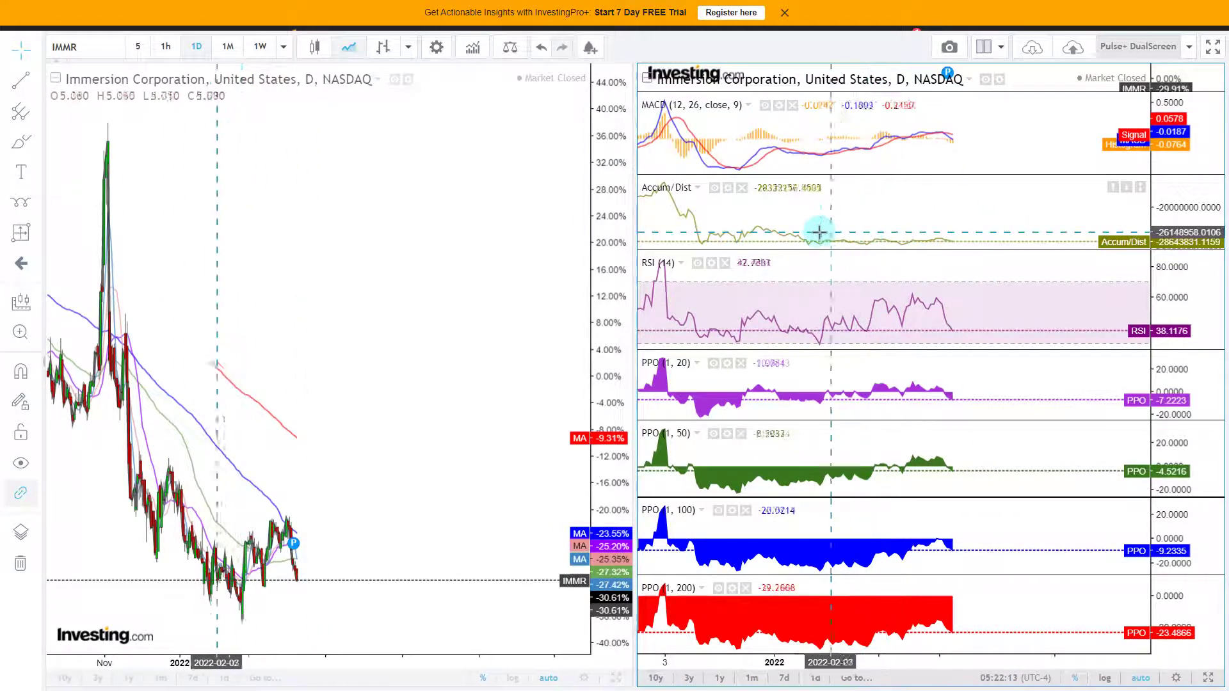
scroll(1009, 313, "down", 2)
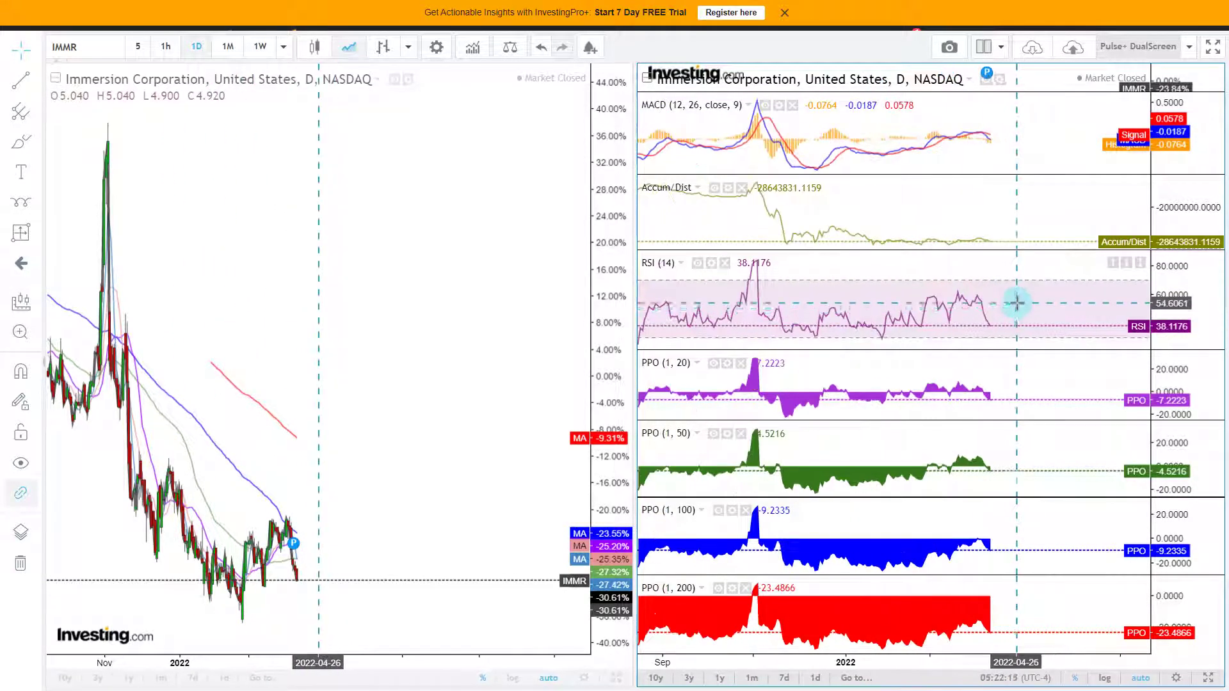
scroll(1015, 300, "down", 2)
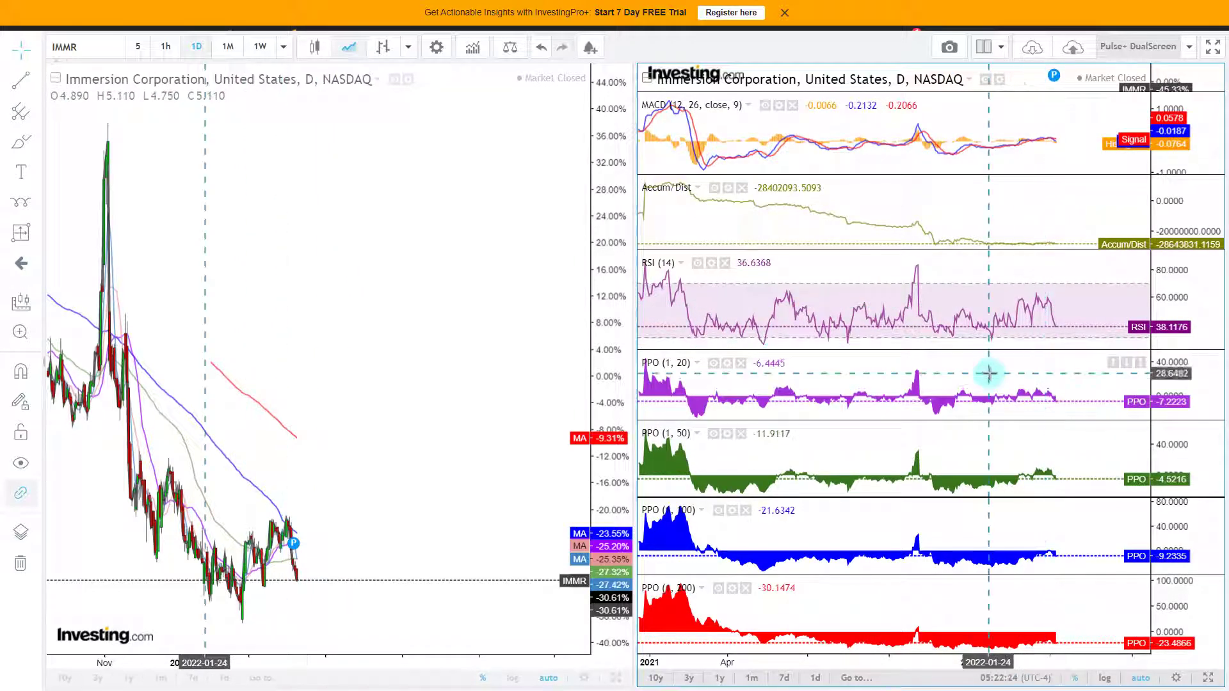
scroll(921, 436, "down", 3)
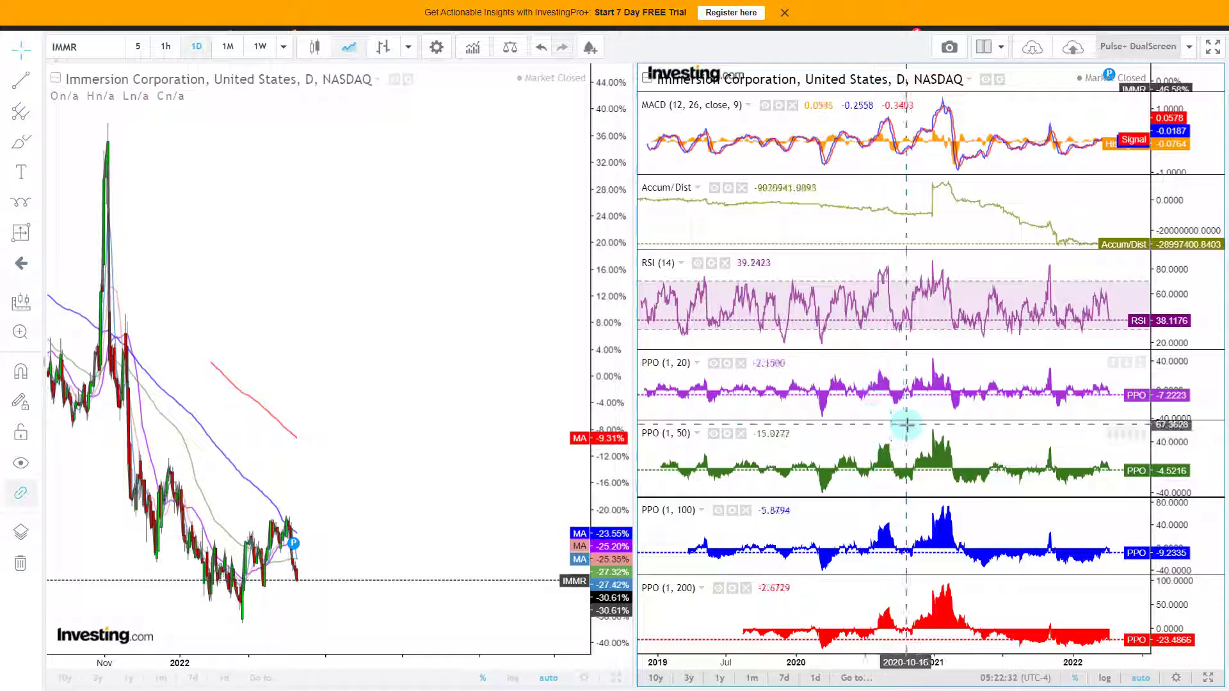
scroll(448, 416, "down", 2)
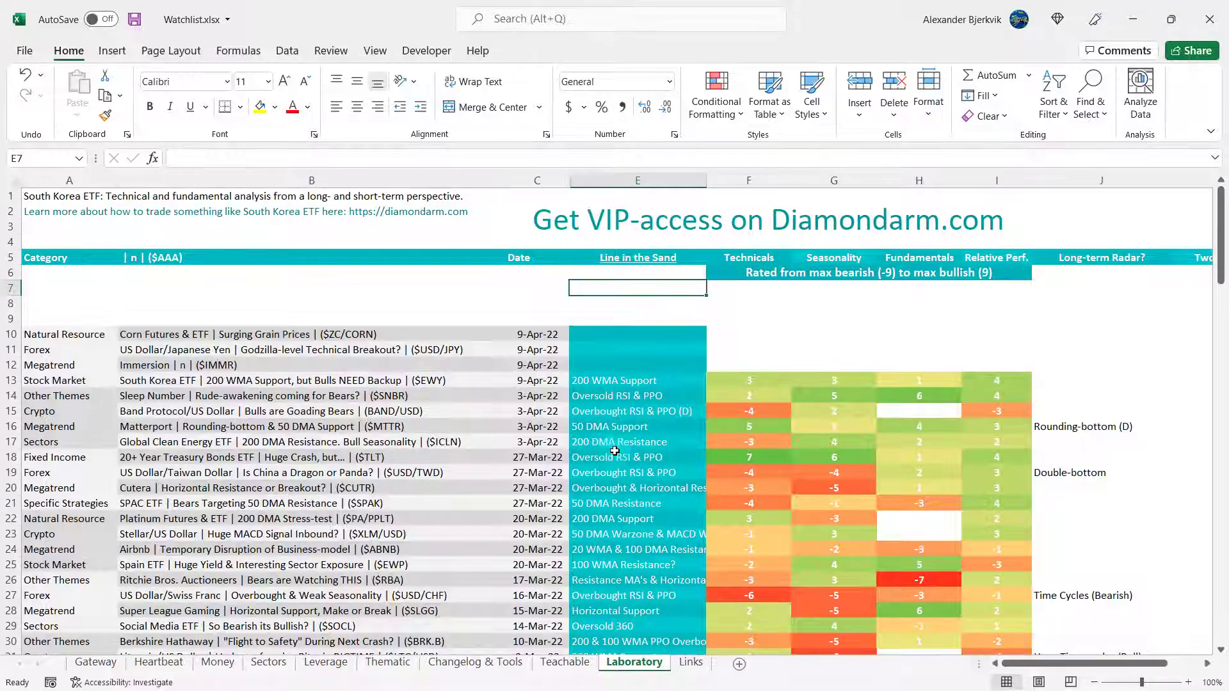
- Switch to the Watchlist.xlsx workbook in Excel and enter "Horizontal Support" as the Line in the Sand for Immersion in E12
key("alt+Tab")
left_click(634, 361)
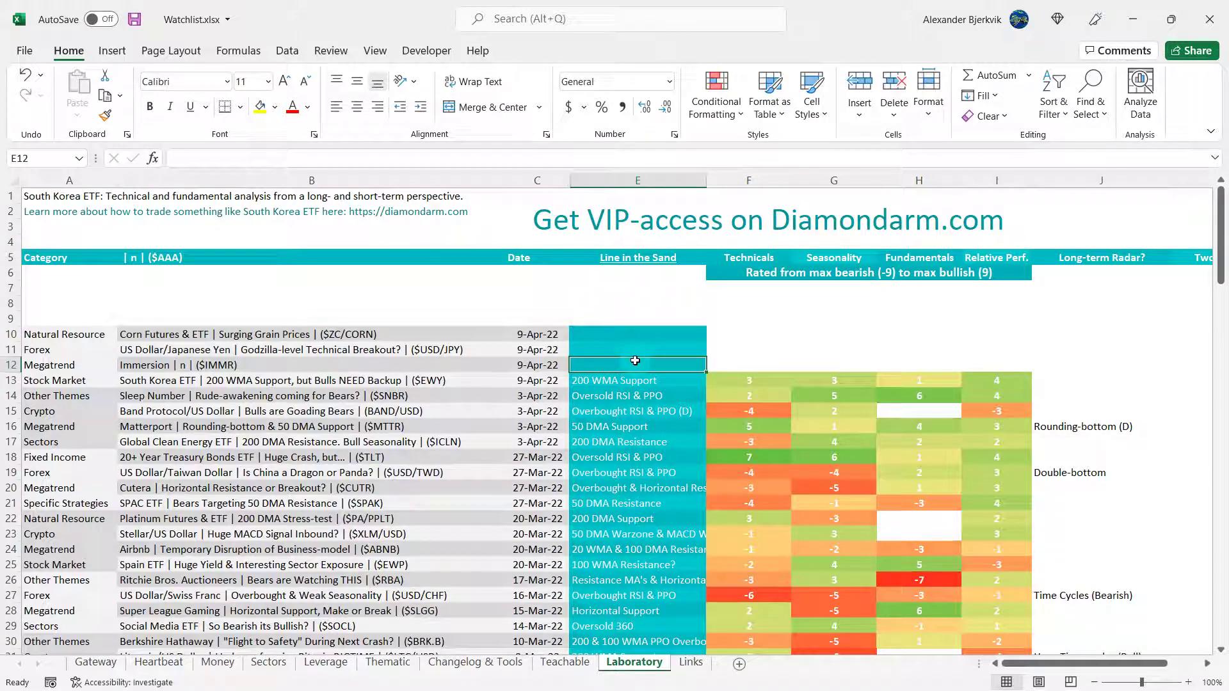
type("Hi")
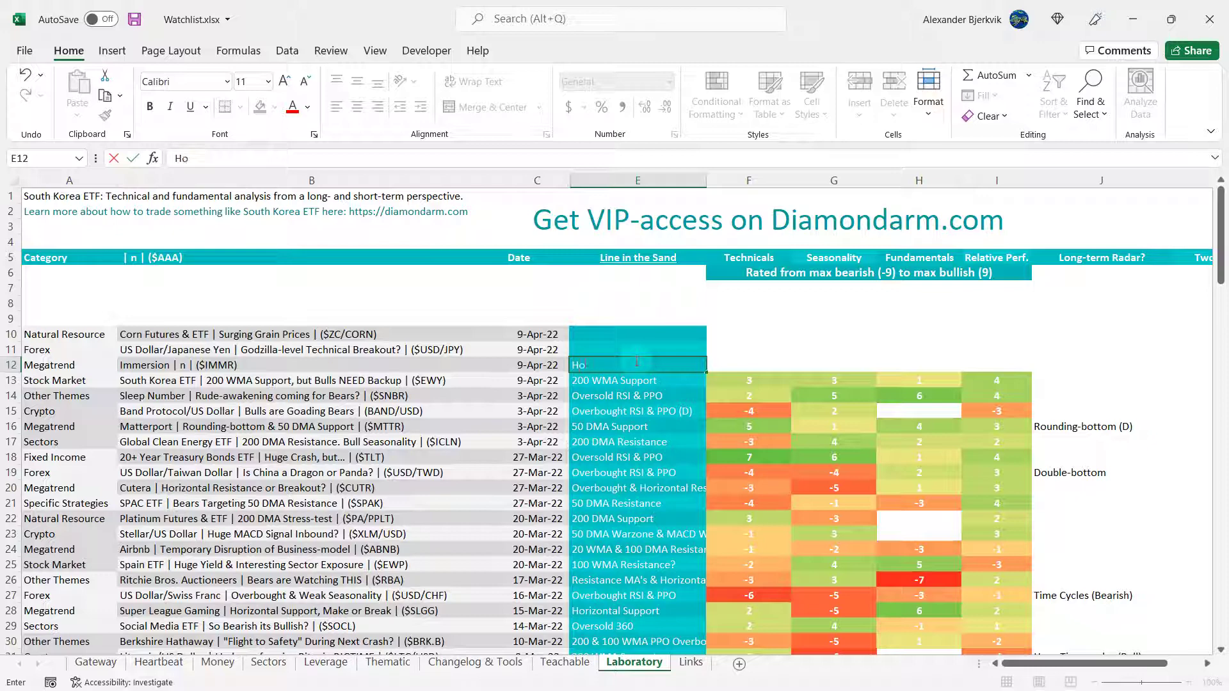
type("rizzontal")
key("BackSpace")
key("BackSpace")
key("BackSpace")
key("BackSpace")
key("BackSpace")
type("ontal Support")
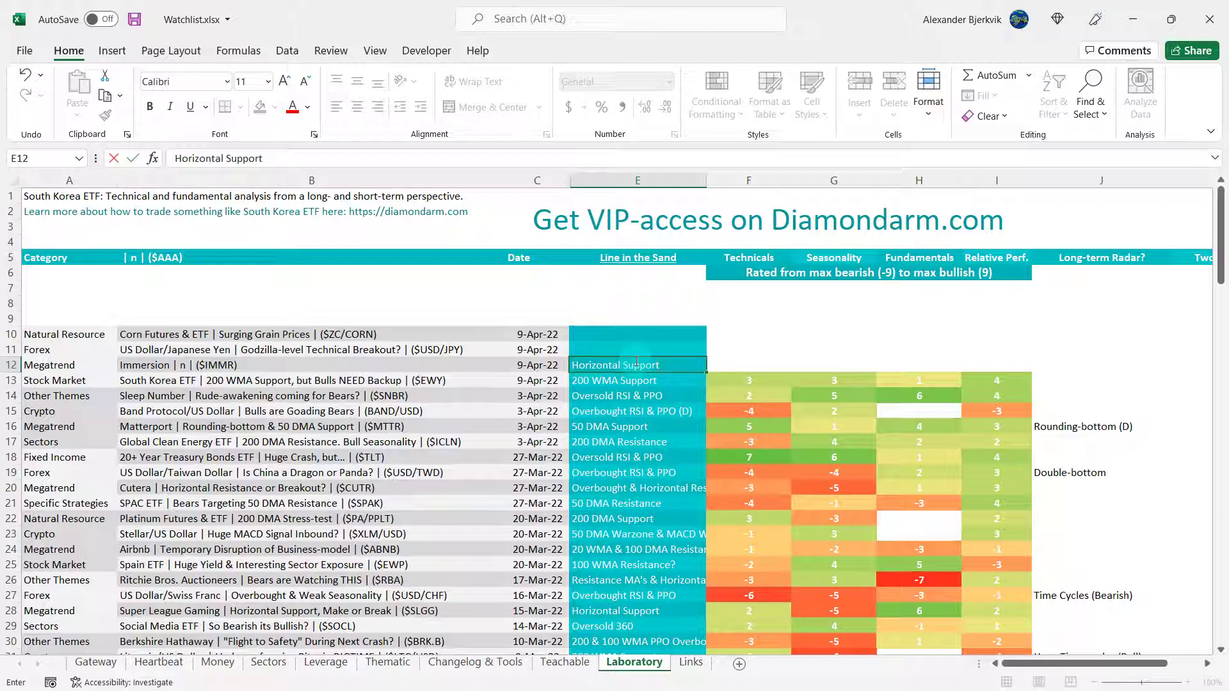
- Enter "Time Cycles (Bullish)" as the Long-term Radar note for Immersion in J12
left_click(1063, 364)
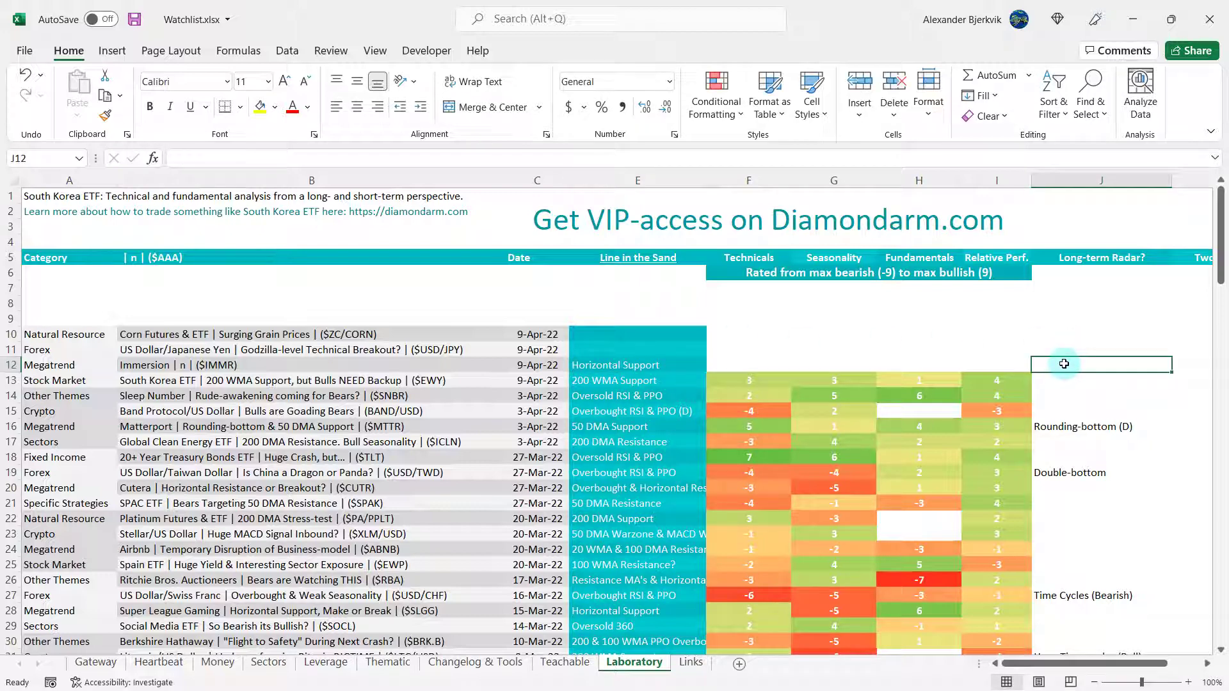
type("Time Cycles (Bearish)")
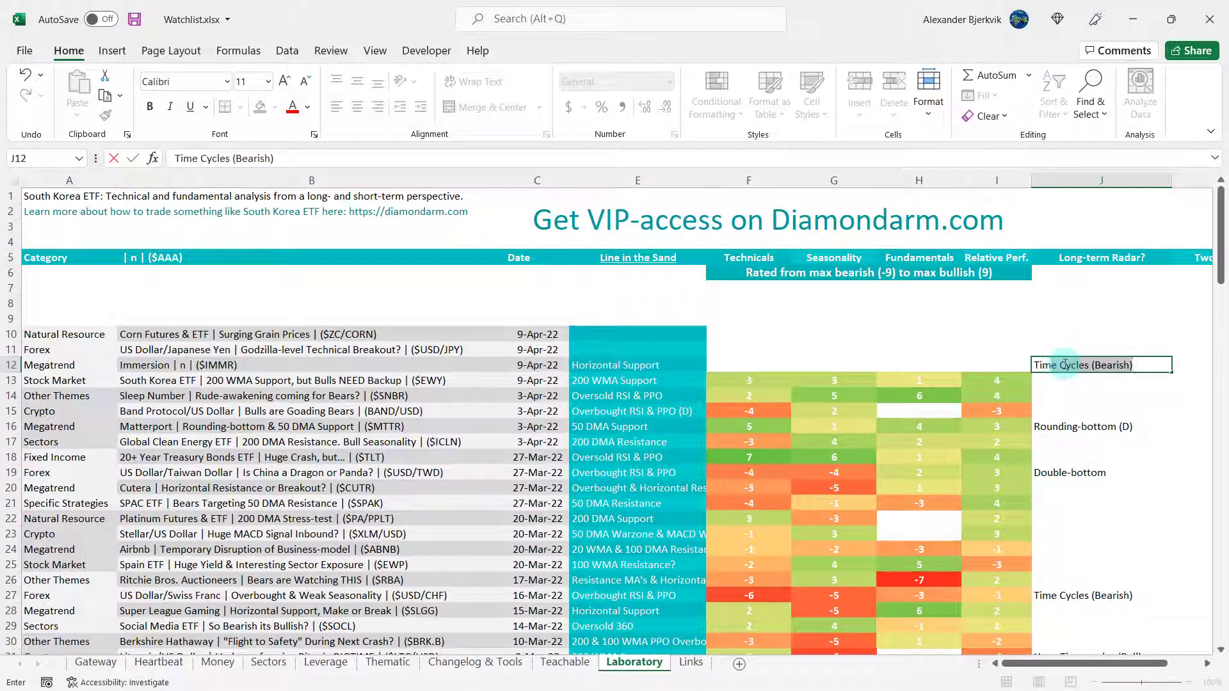
double_click(1098, 366)
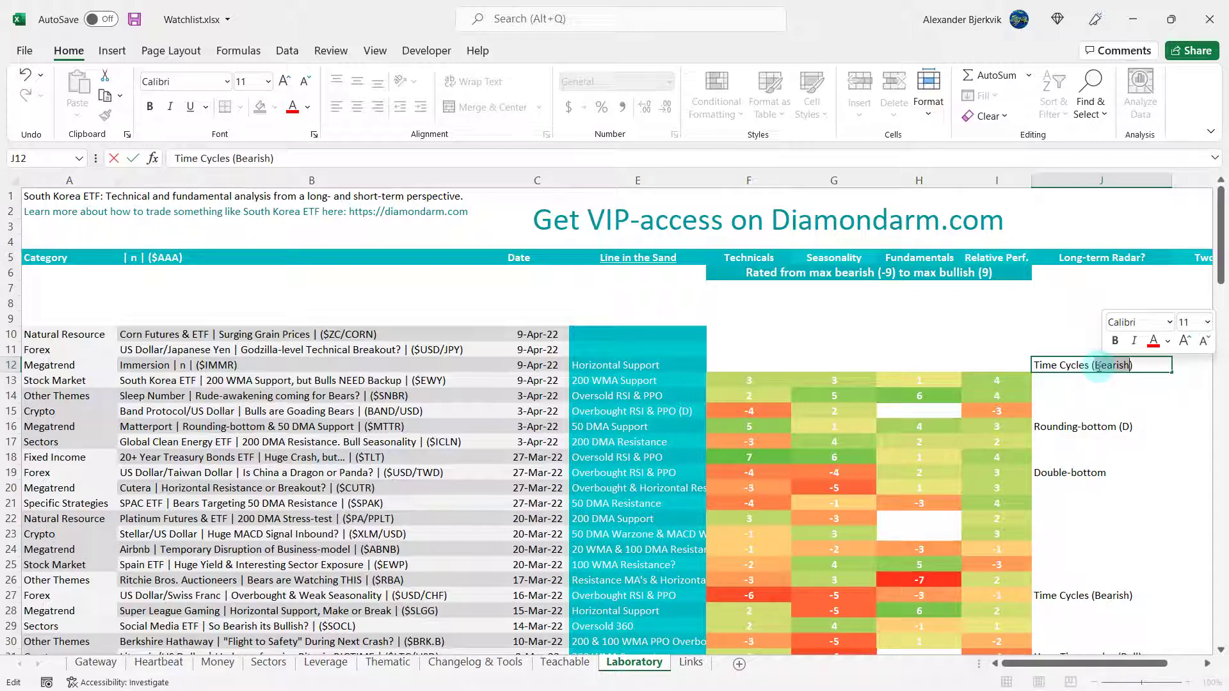
type("Bullish")
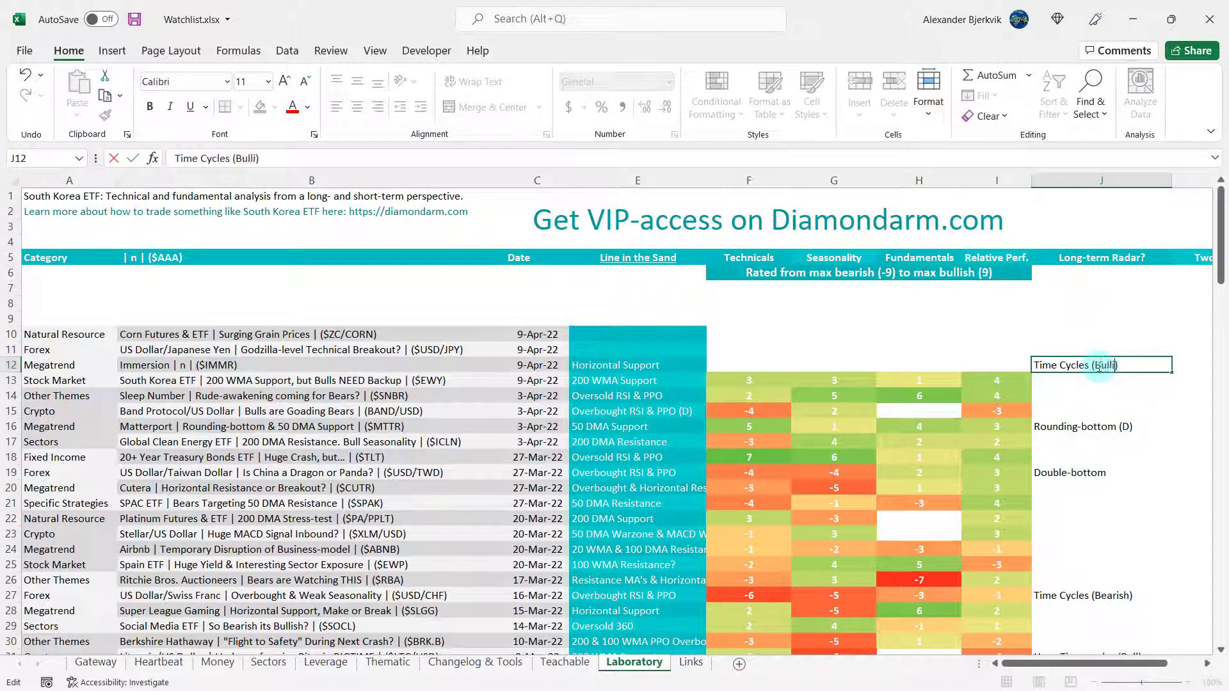
left_click(1100, 318)
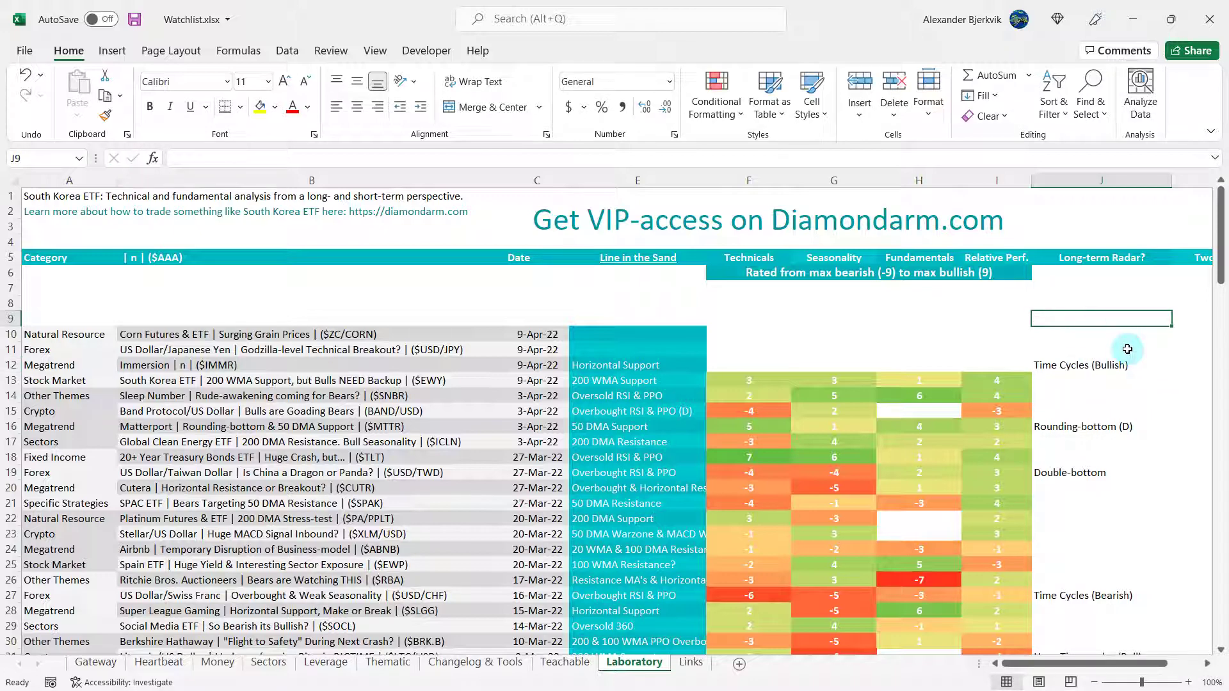
- Enter 2 as the Technicals rating for Immersion in F12
left_click(699, 361)
left_click(770, 362)
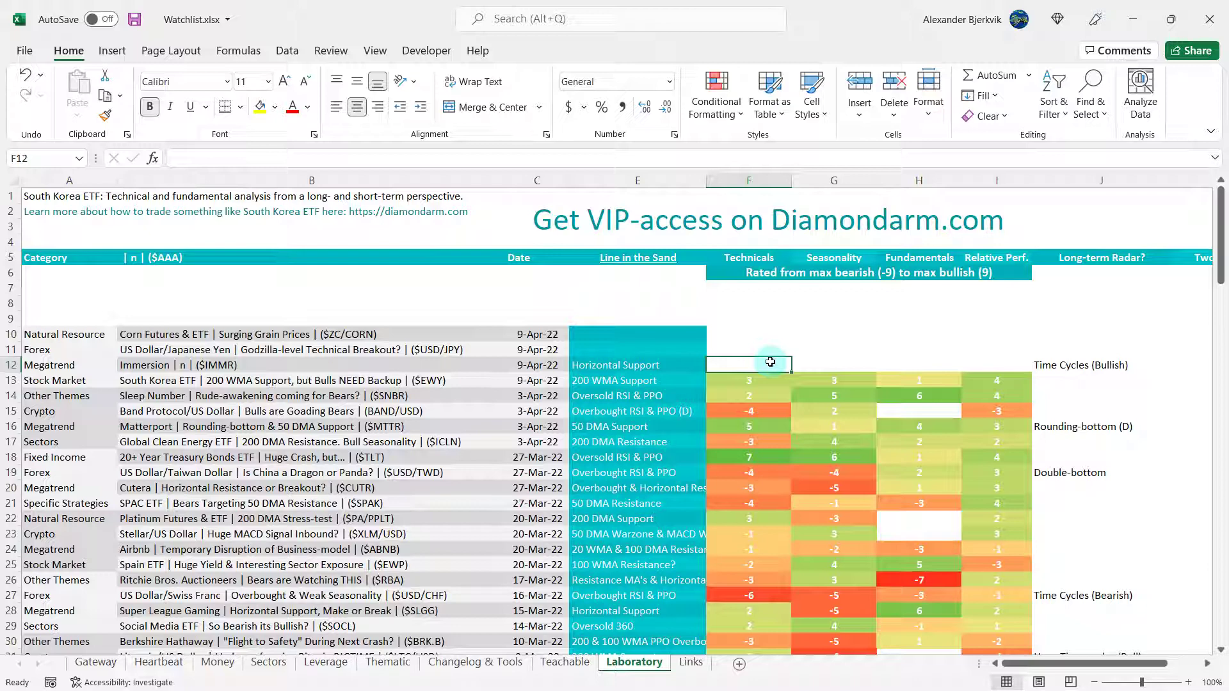
type("2")
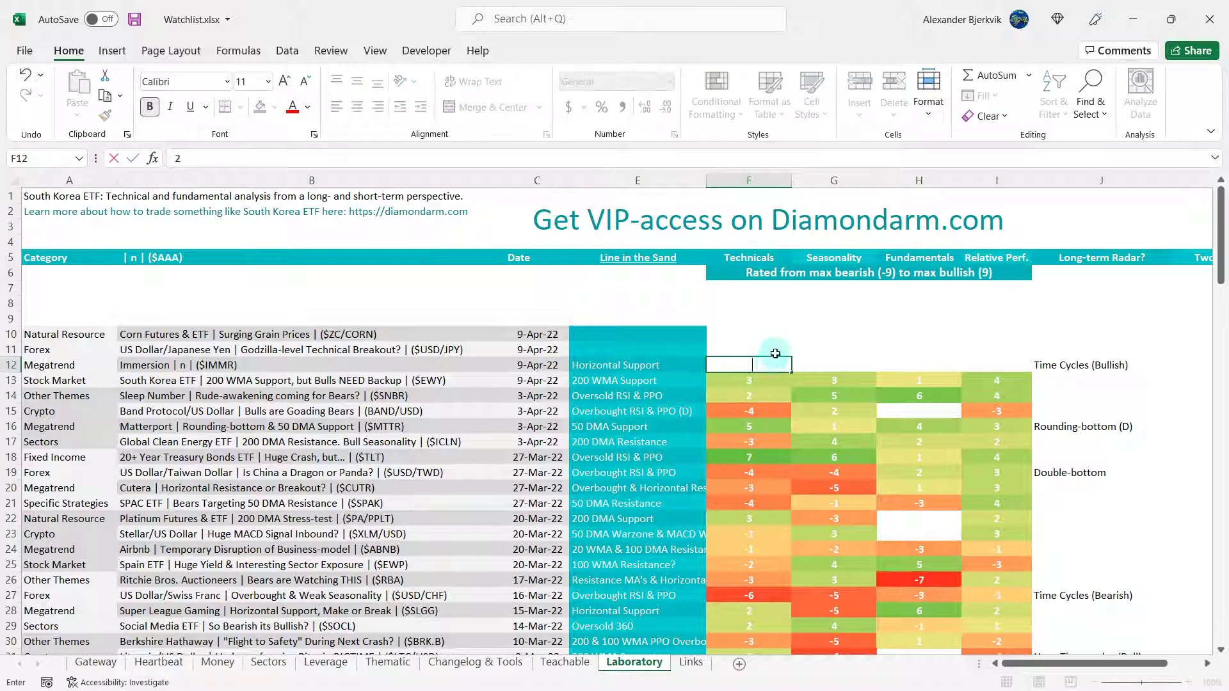
left_click(780, 334)
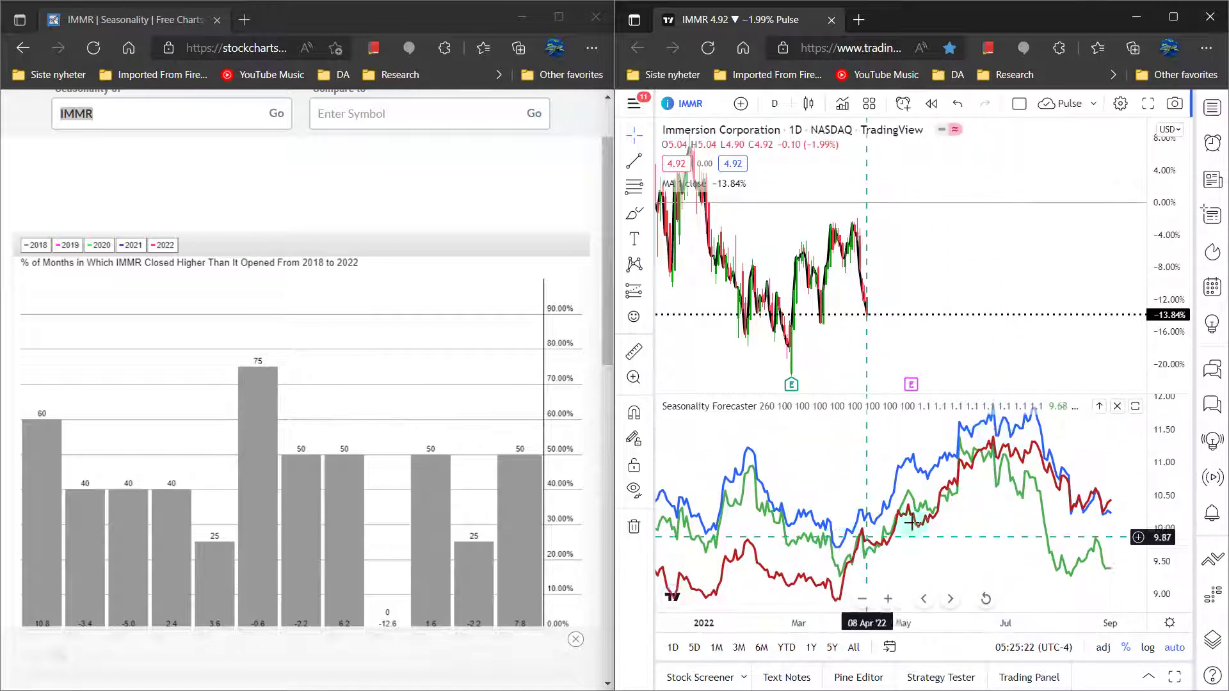
- Switch to the StockCharts seasonality page and widen IMMR's monthly seasonality range to 10 years and finally 20 years, 2003 to 2022
scroll(317, 471, "down", 1)
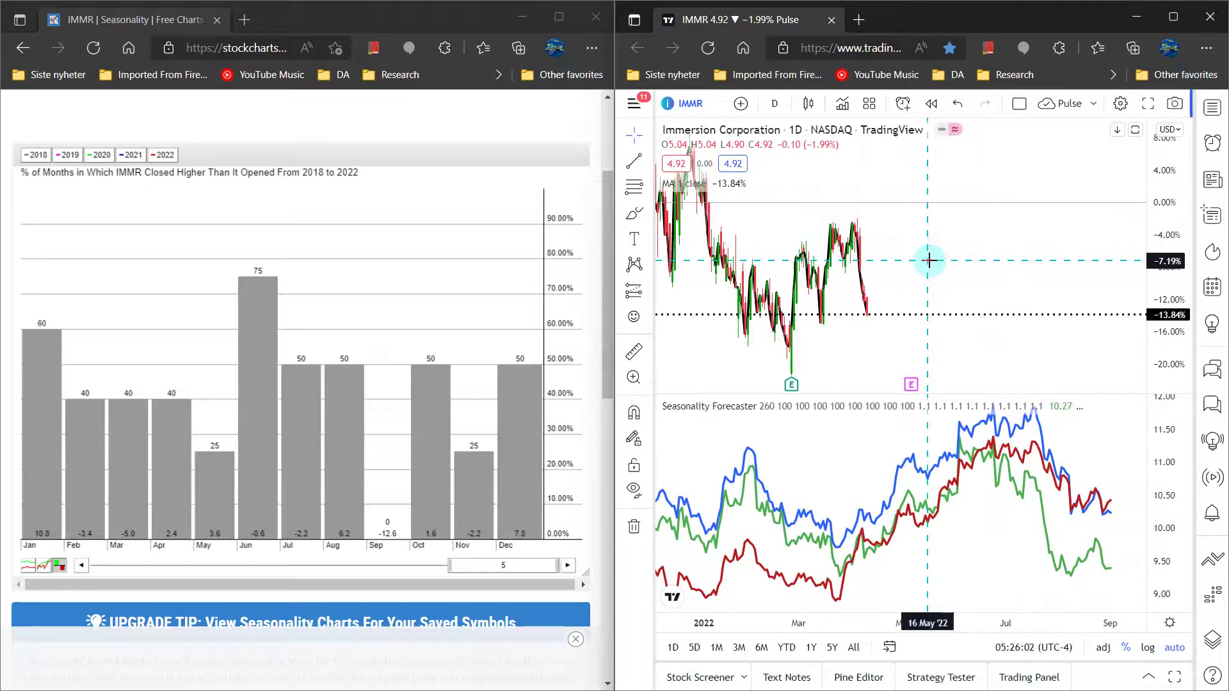
left_click_drag(451, 568, 356, 566)
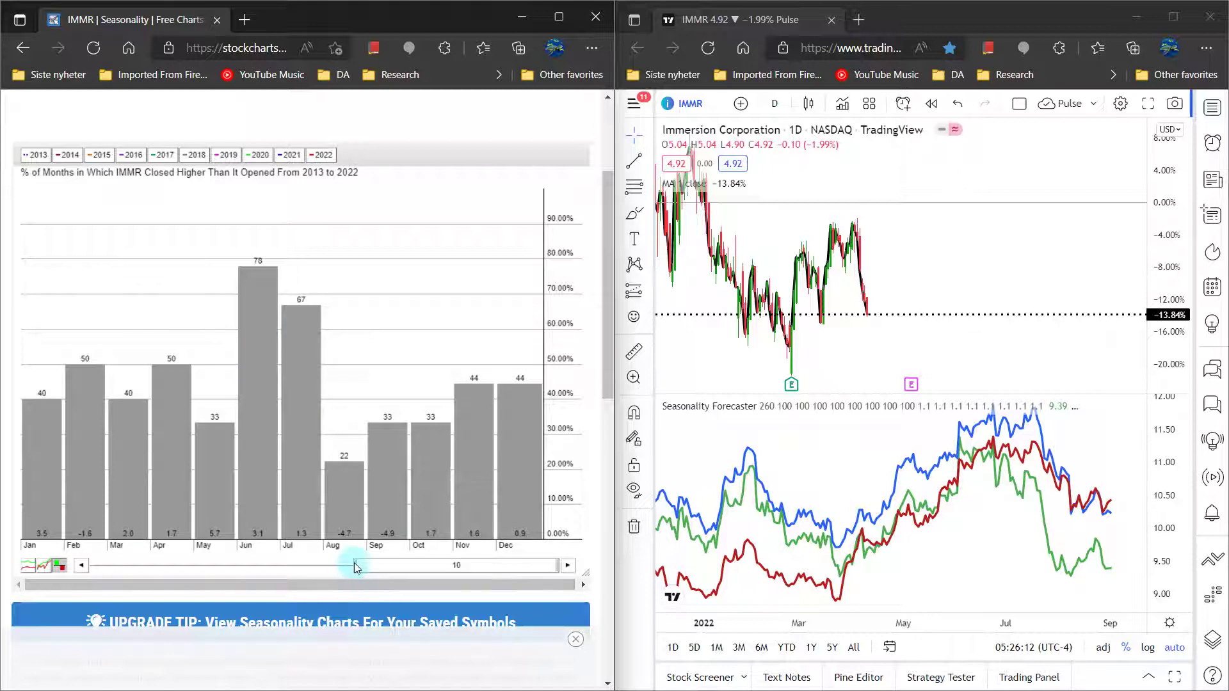
left_click_drag(357, 569, 79, 571)
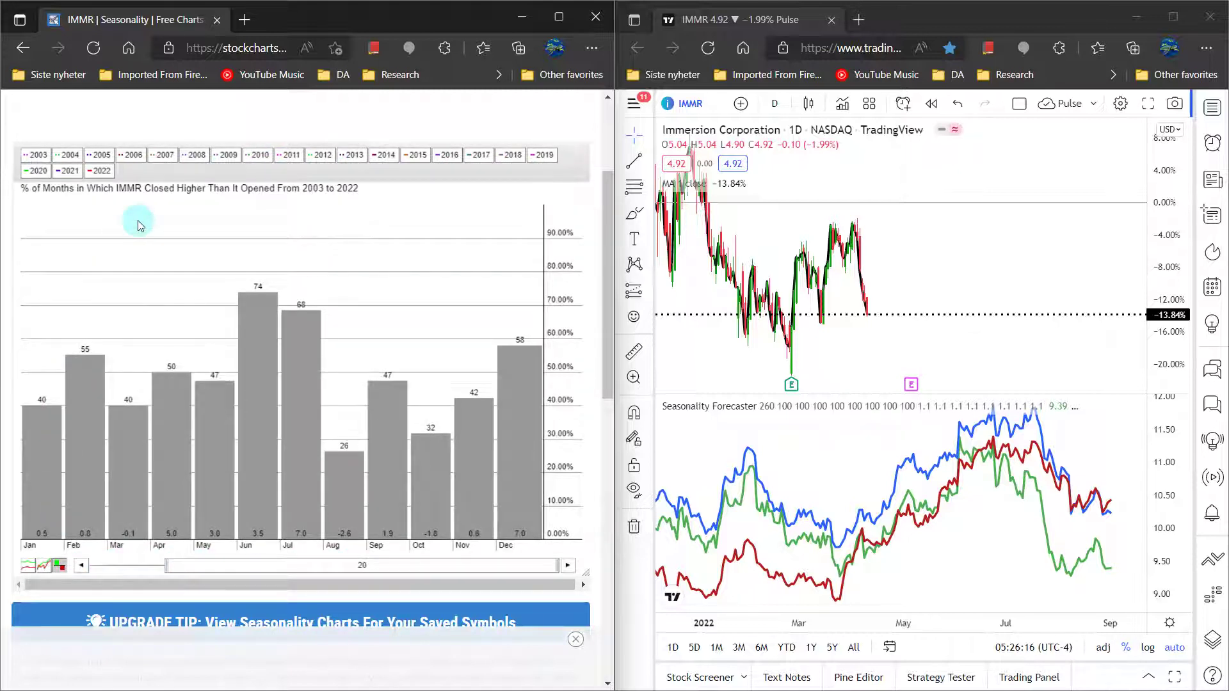
- Draw a blue arrow rising across the seasonality bars from February as a screen annotation, and clear it
key("ctrl+shift+1")
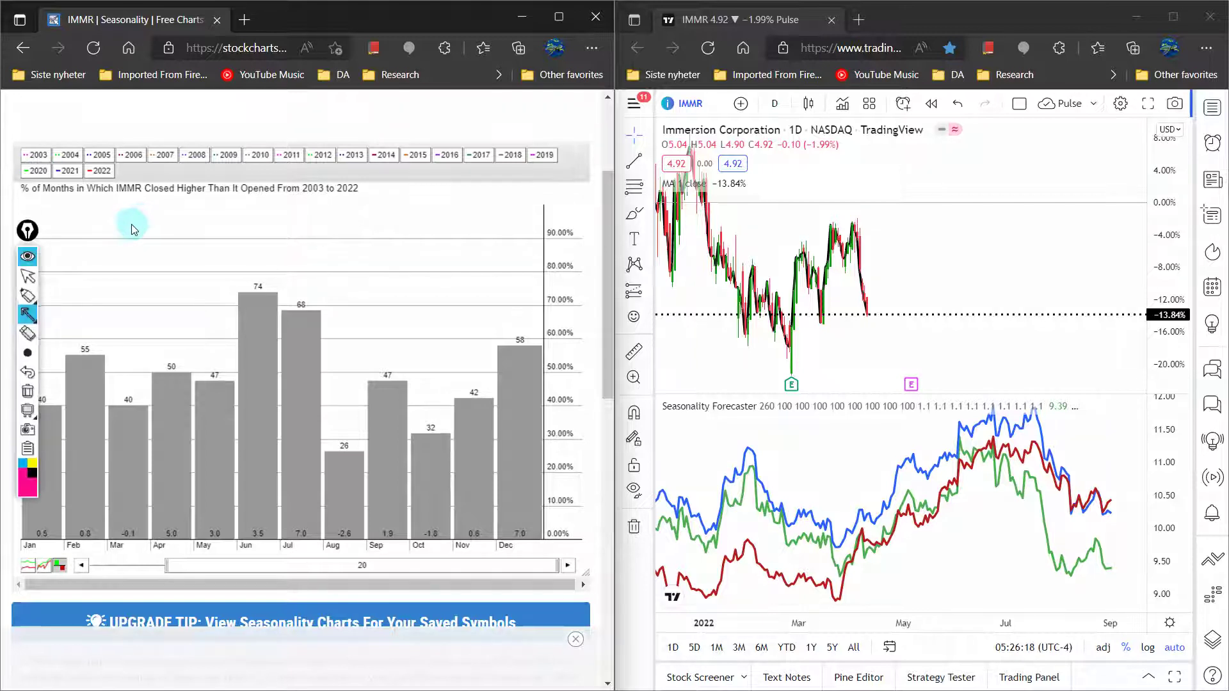
key("ctrl+shift+2")
scroll(138, 288, "up", 2)
mouse_move(122, 355)
left_mouse_down()
mouse_move(276, 262)
mouse_move(307, 192)
mouse_move(390, 177)
mouse_move(379, 167)
left_mouse_up()
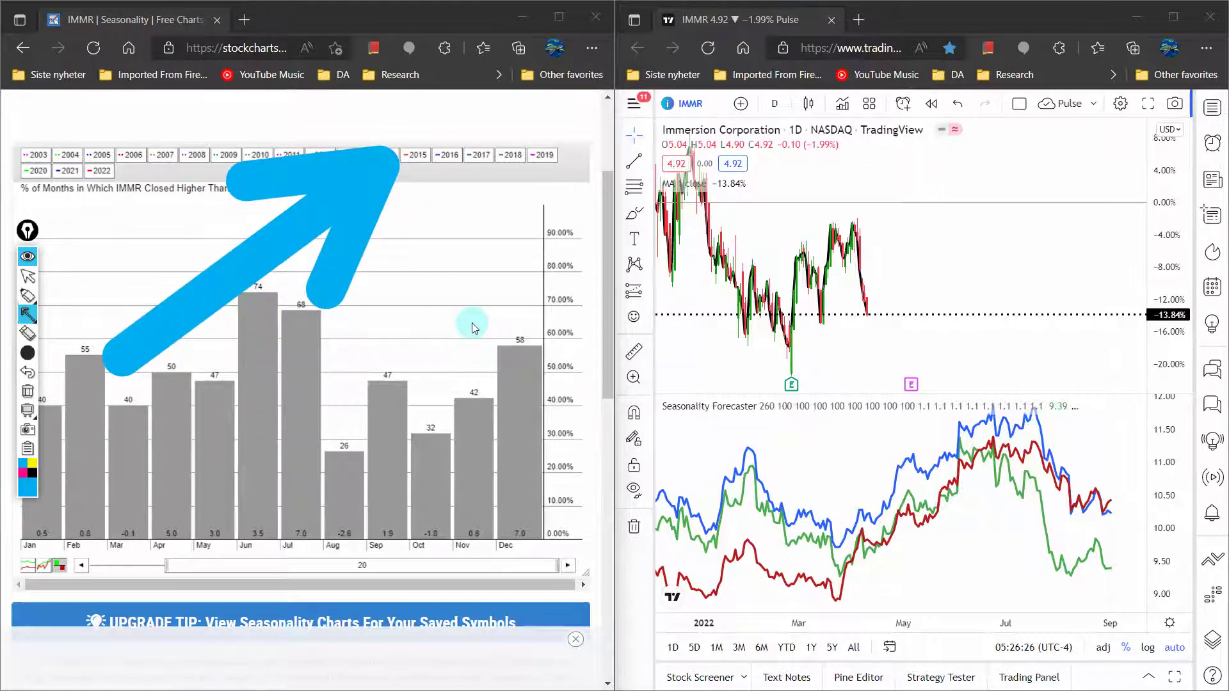
key("Escape")
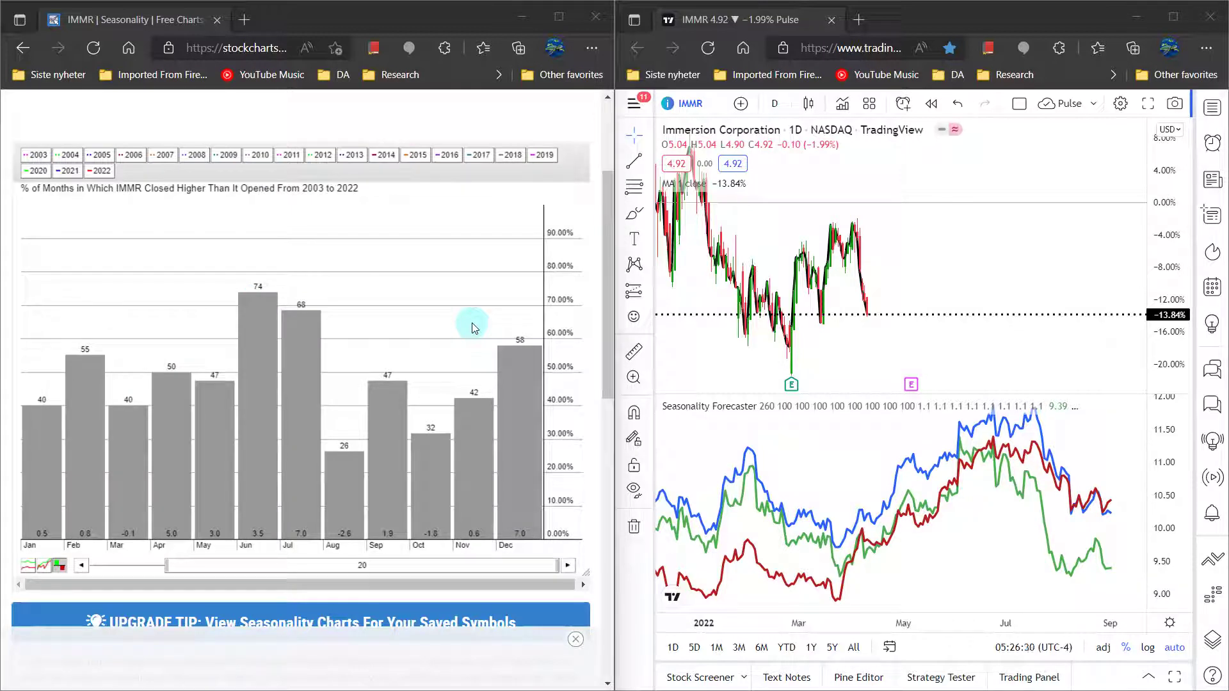
- Switch back to Watchlist.xlsx in Excel and enter 3 as the Seasonality rating for Immersion in G12
key("alt+Tab")
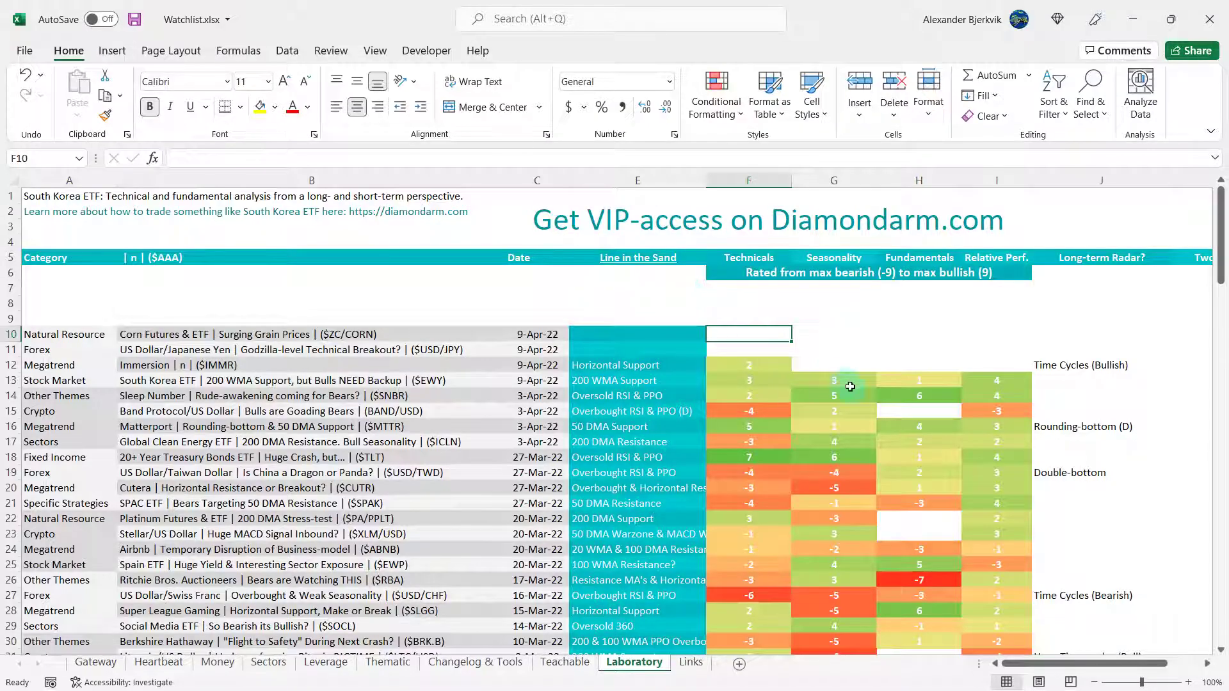
left_click(835, 362)
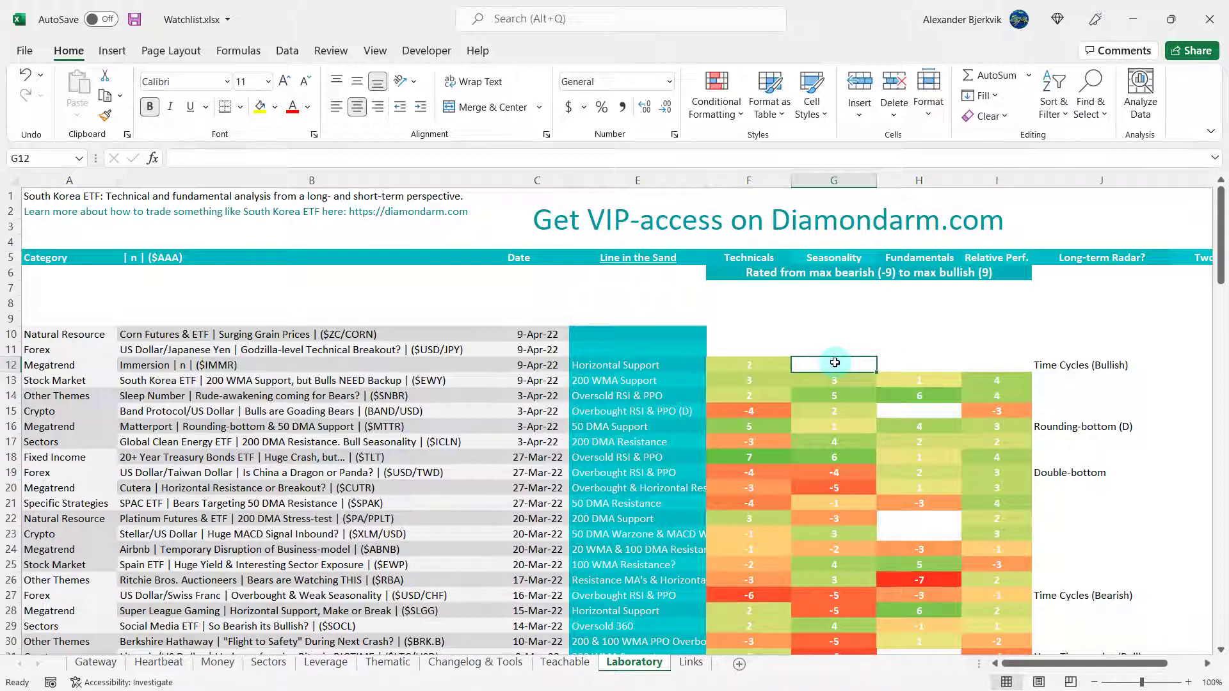
type("3")
left_click(853, 333)
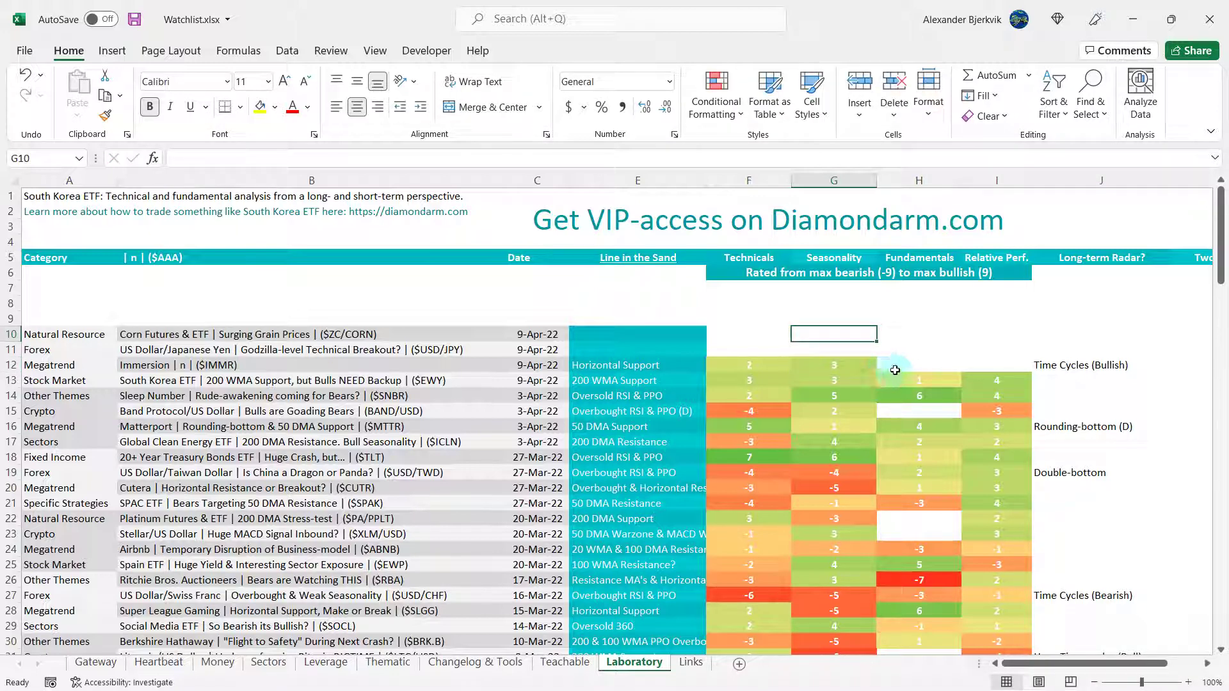
- Select the Fundamentals cell H12, switch to the Zacks page for Immersion and review its rank, style scores and quote overview
left_click(896, 363)
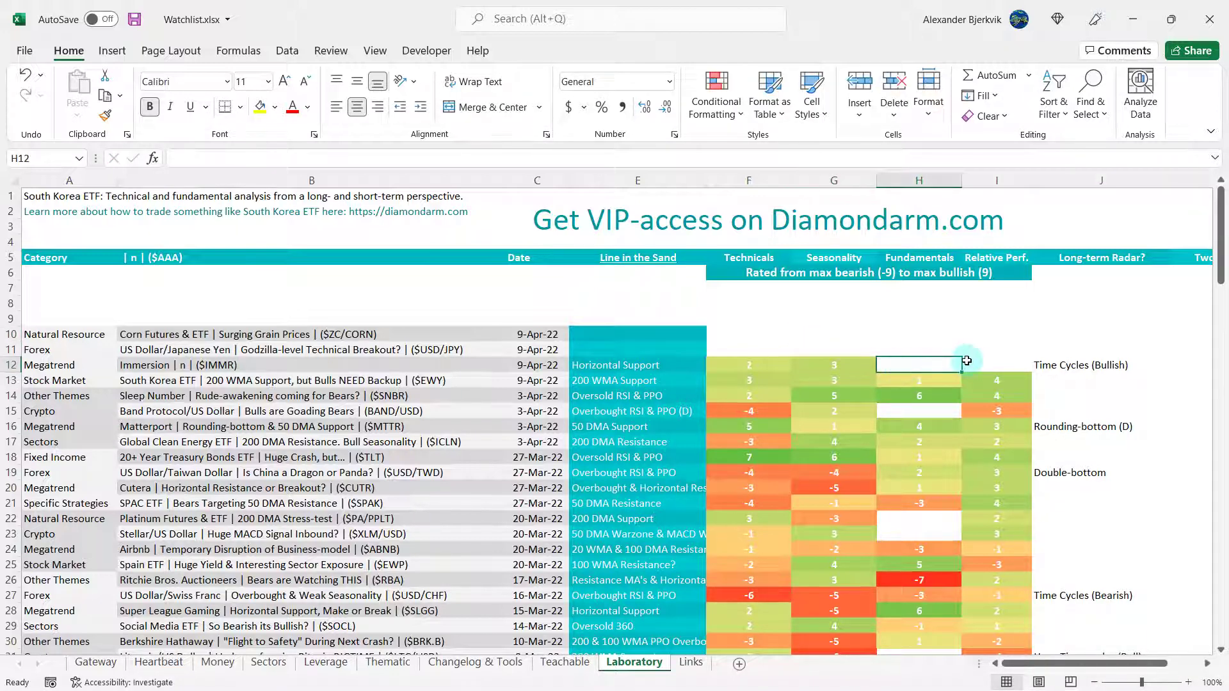
key("alt+Tab")
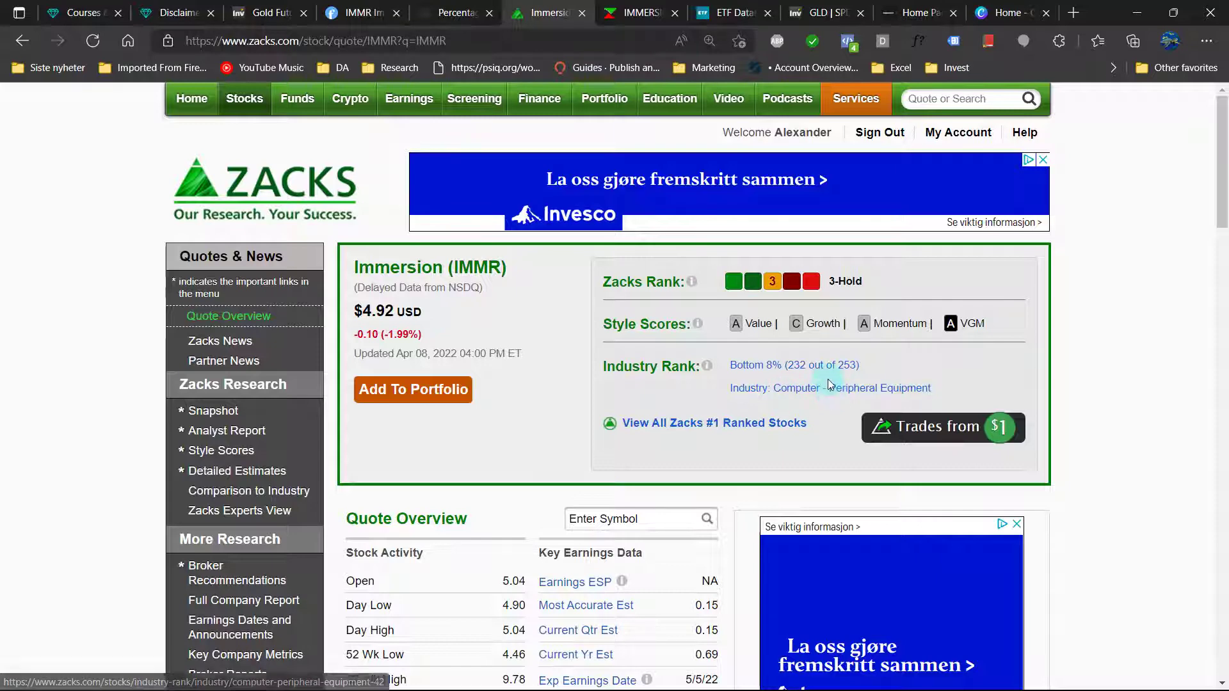
scroll(822, 359, "down", 3)
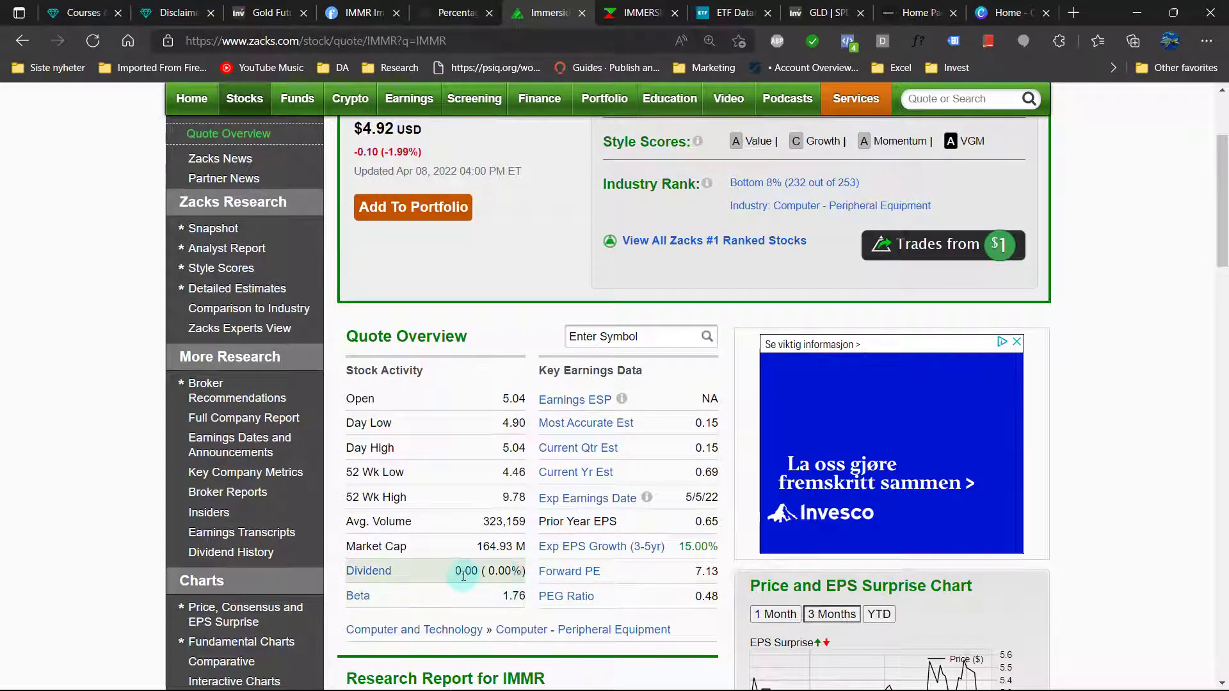
scroll(465, 576, "down", 4)
- Open Immersion's Insiders page on Zacks and examine the dates, types and sizes of the insider transactions
scroll(465, 576, "up", 4)
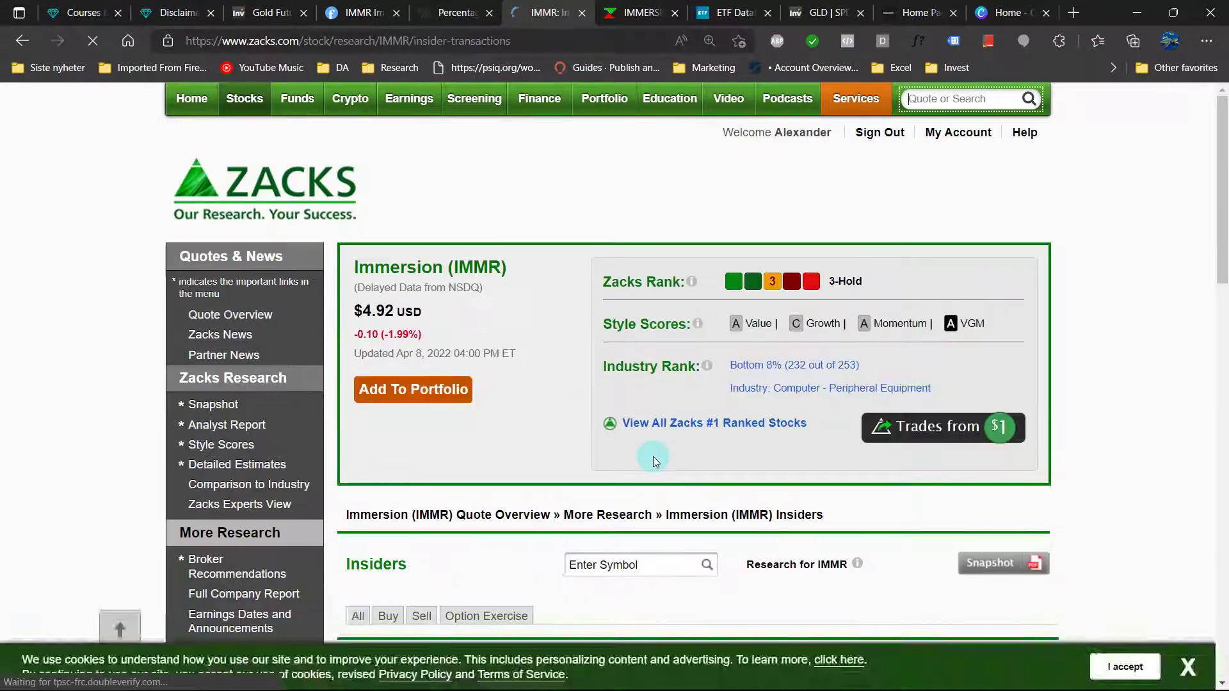
scroll(653, 456, "down", 5)
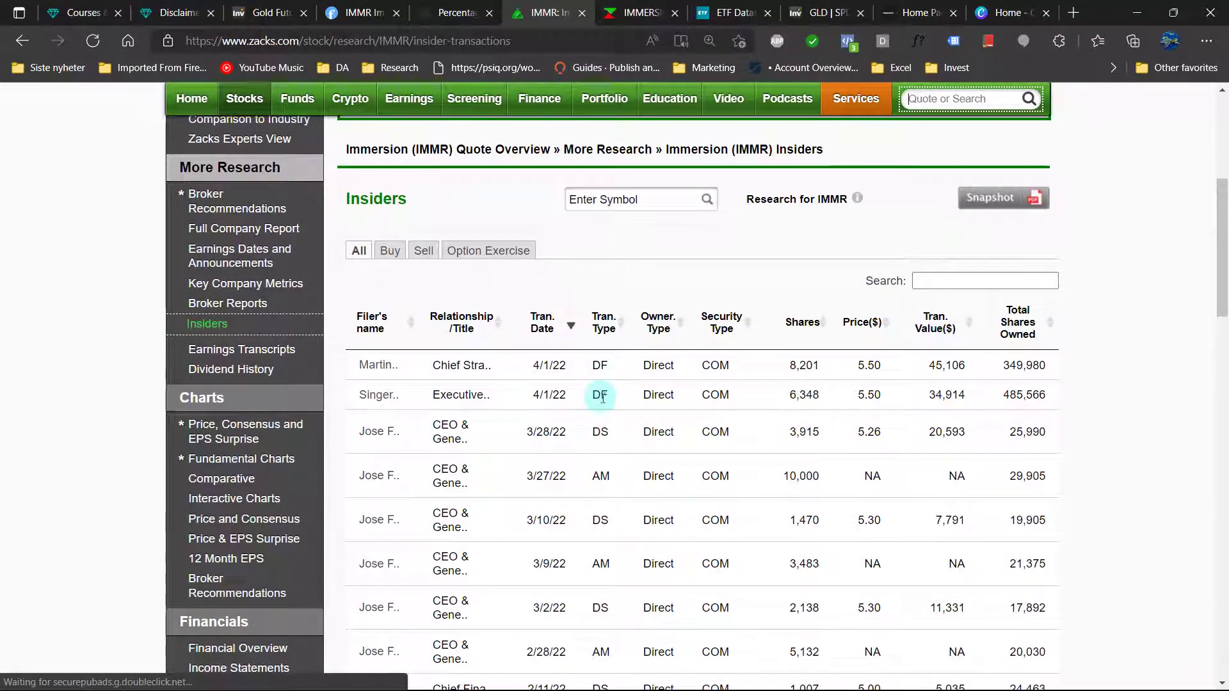
scroll(602, 428, "down", 1)
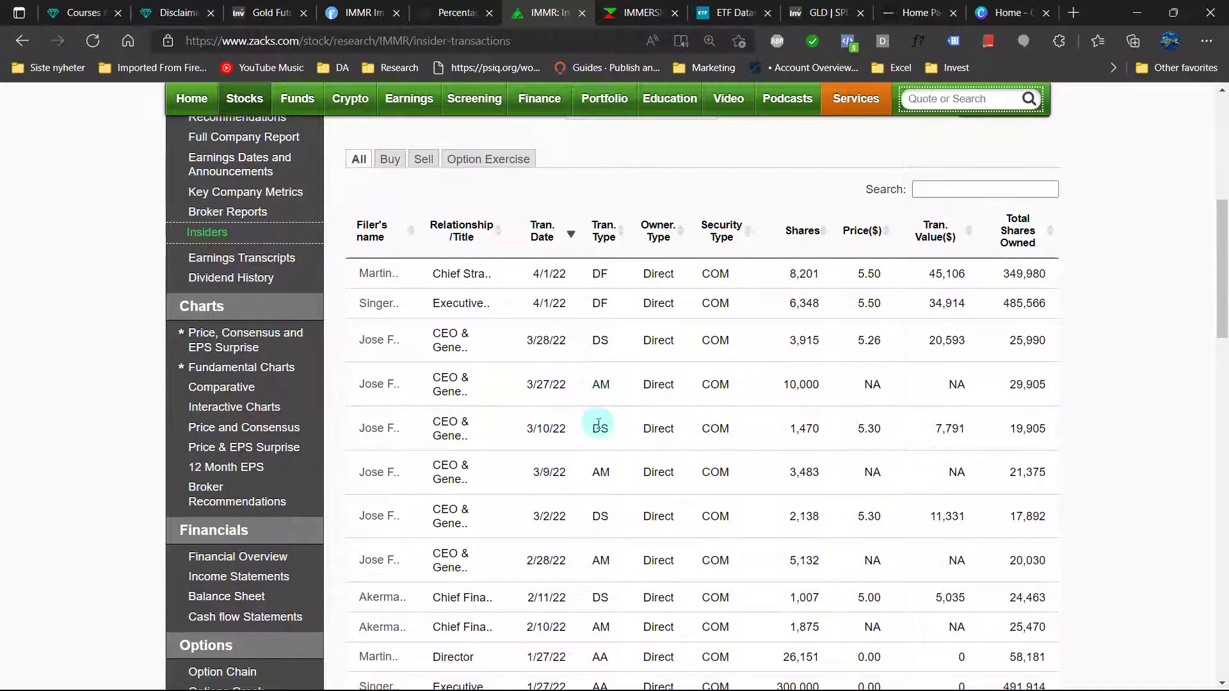
scroll(603, 512, "down", 2)
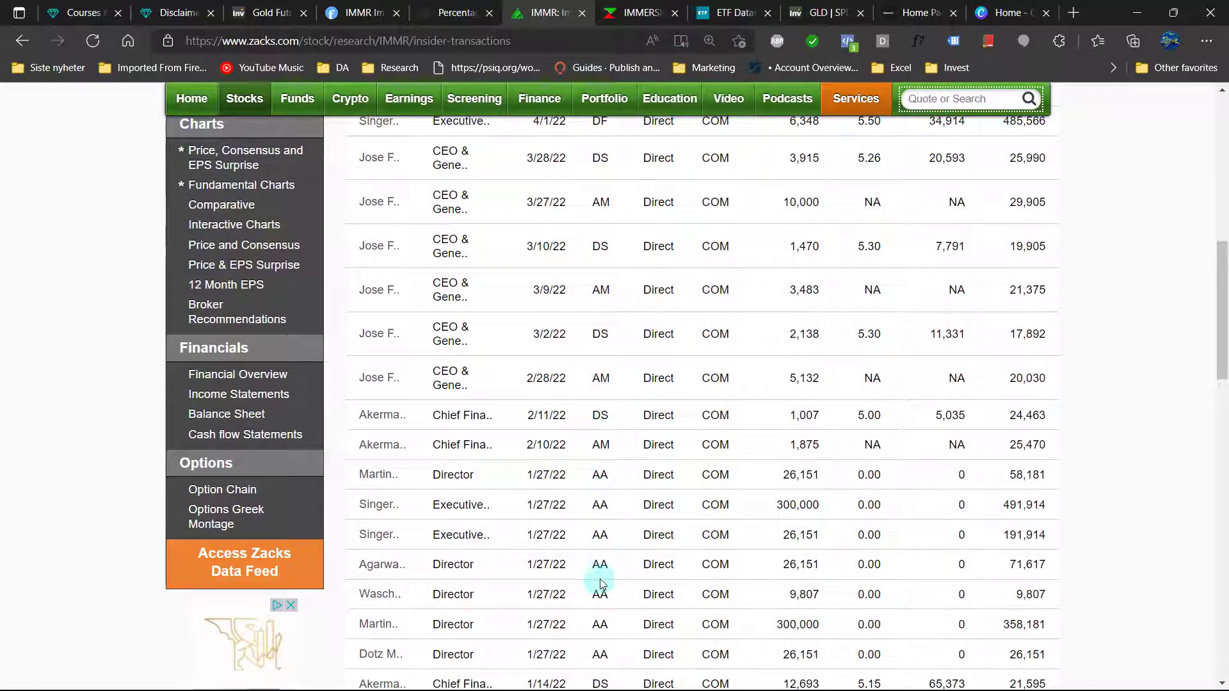
scroll(610, 627, "down", 2)
scroll(616, 543, "down", 1)
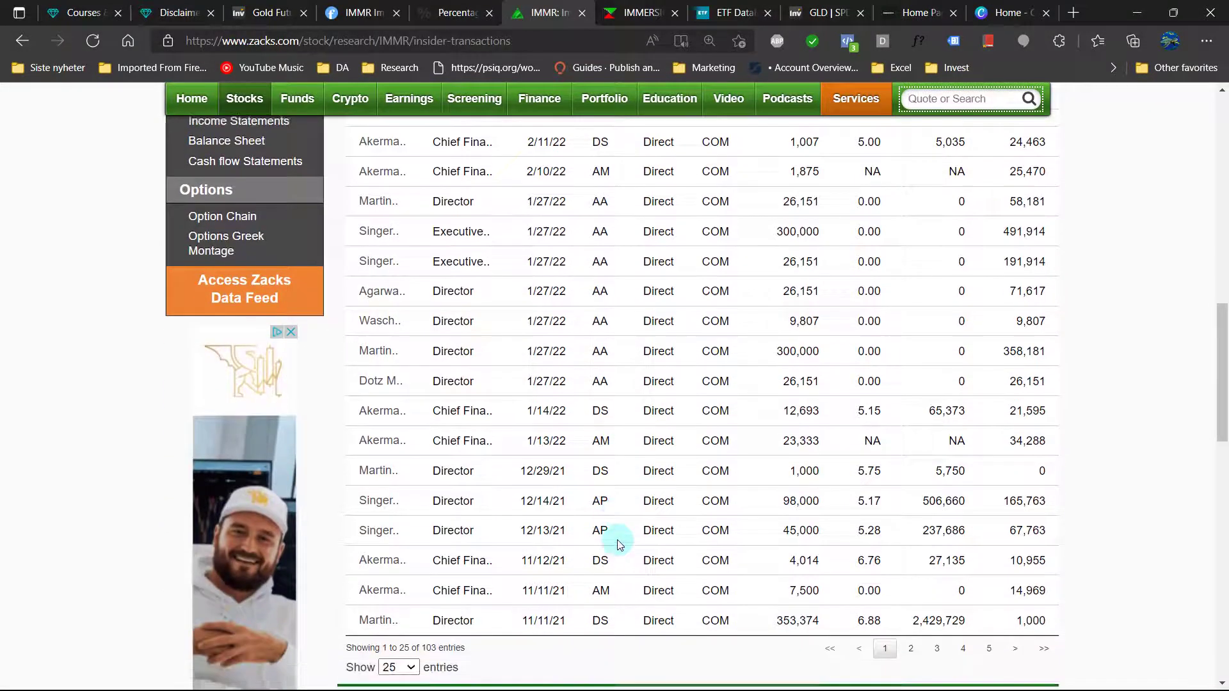
scroll(617, 539, "up", 3)
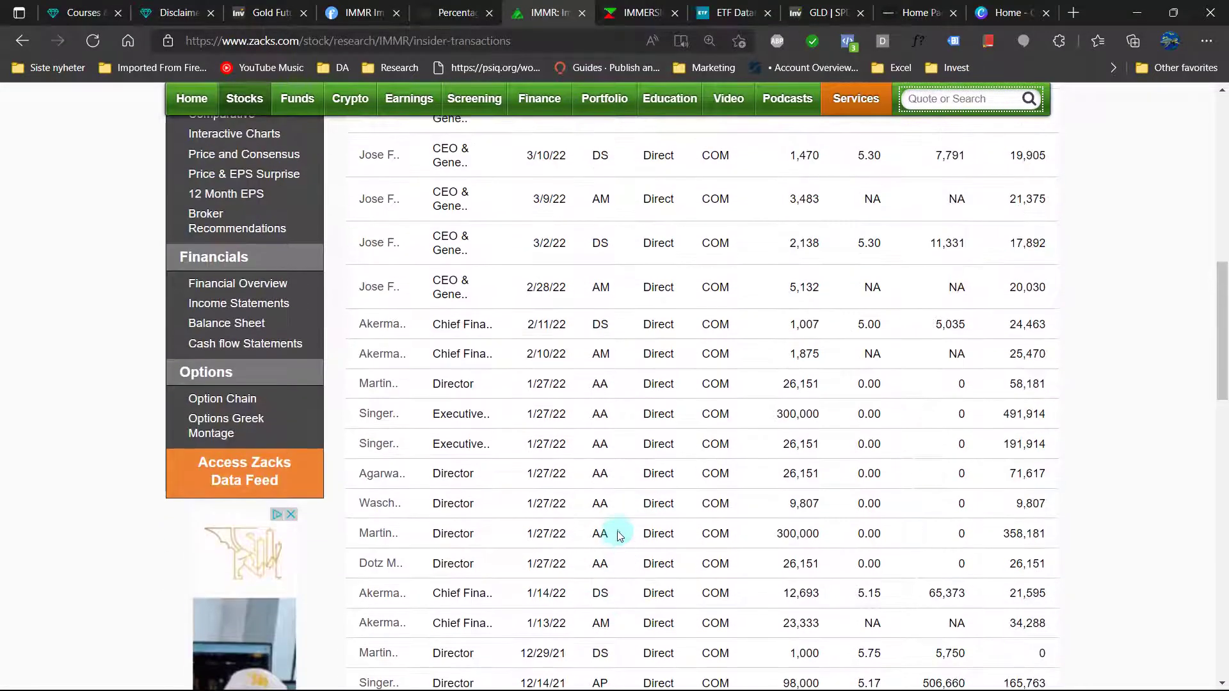
scroll(619, 522, "up", 3)
scroll(618, 522, "down", 6)
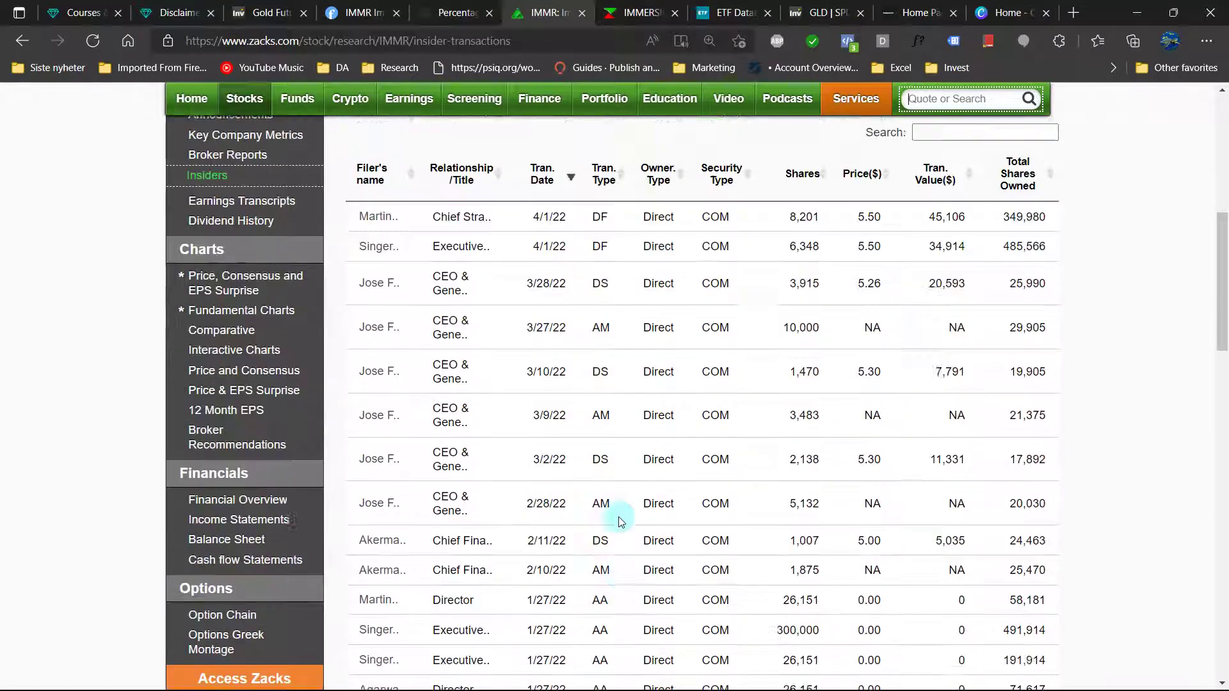
scroll(631, 467, "up", 6)
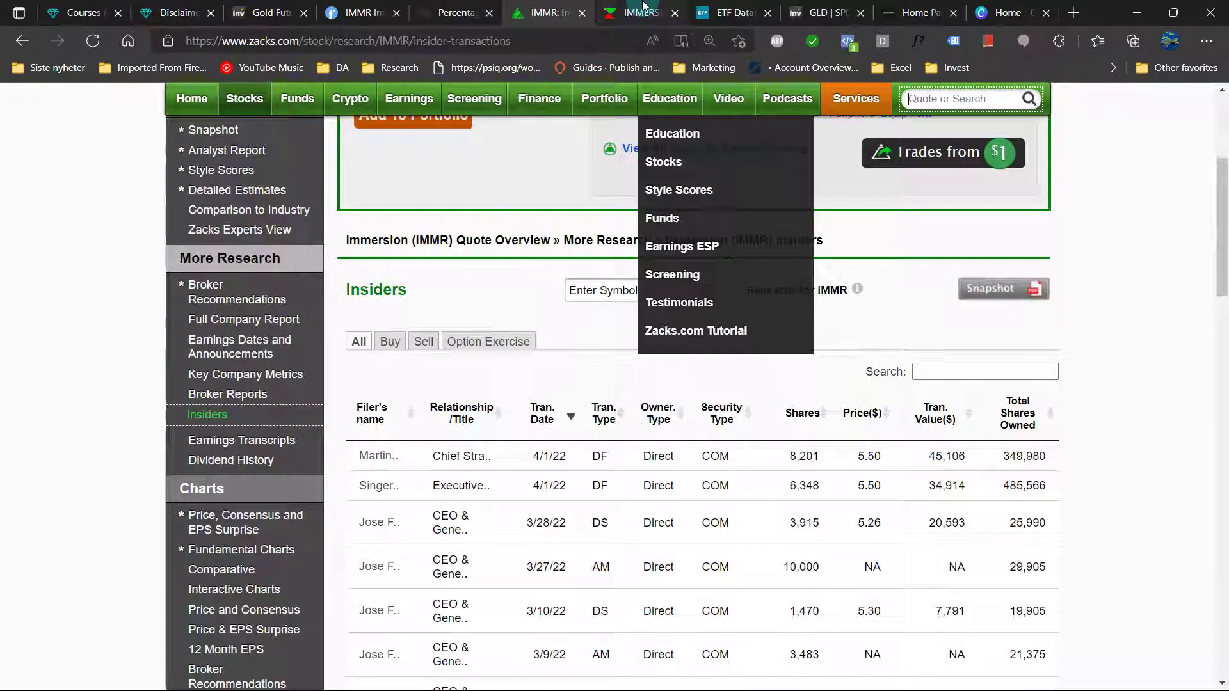
- Review Immersion's target-price consensus and analyst recommendations on MarketScreener, and its key figures and rating changes on Finviz
left_click(638, 12)
scroll(502, 464, "down", 1)
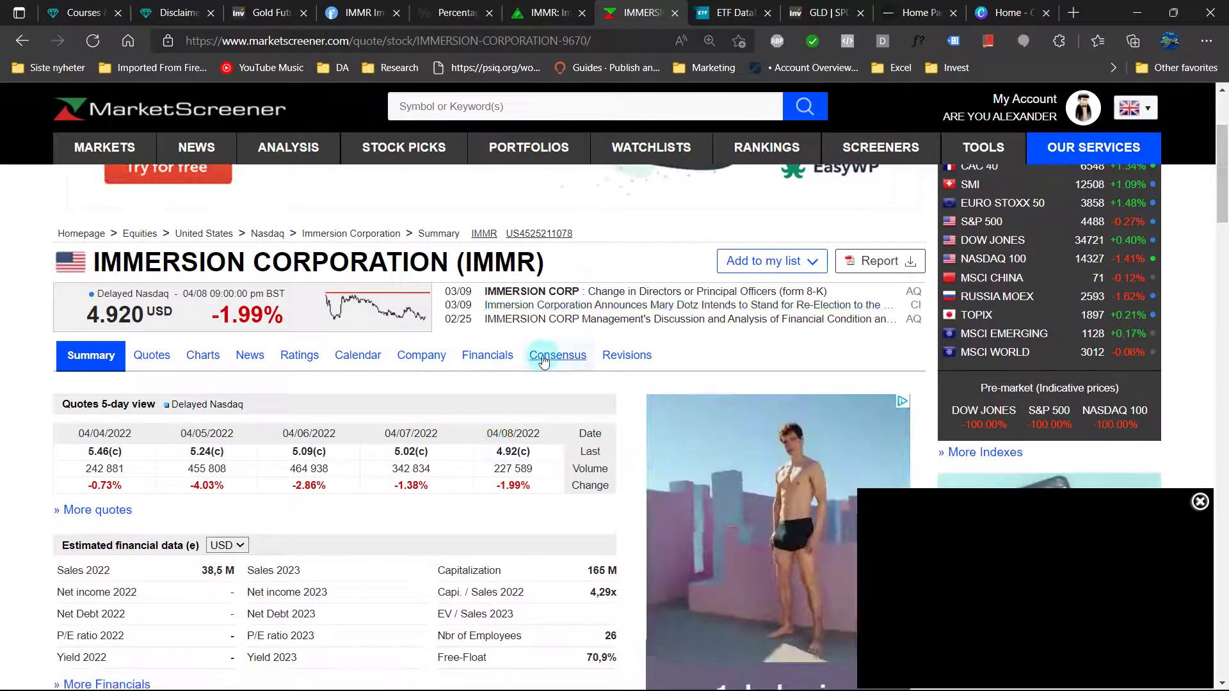
left_click(543, 360)
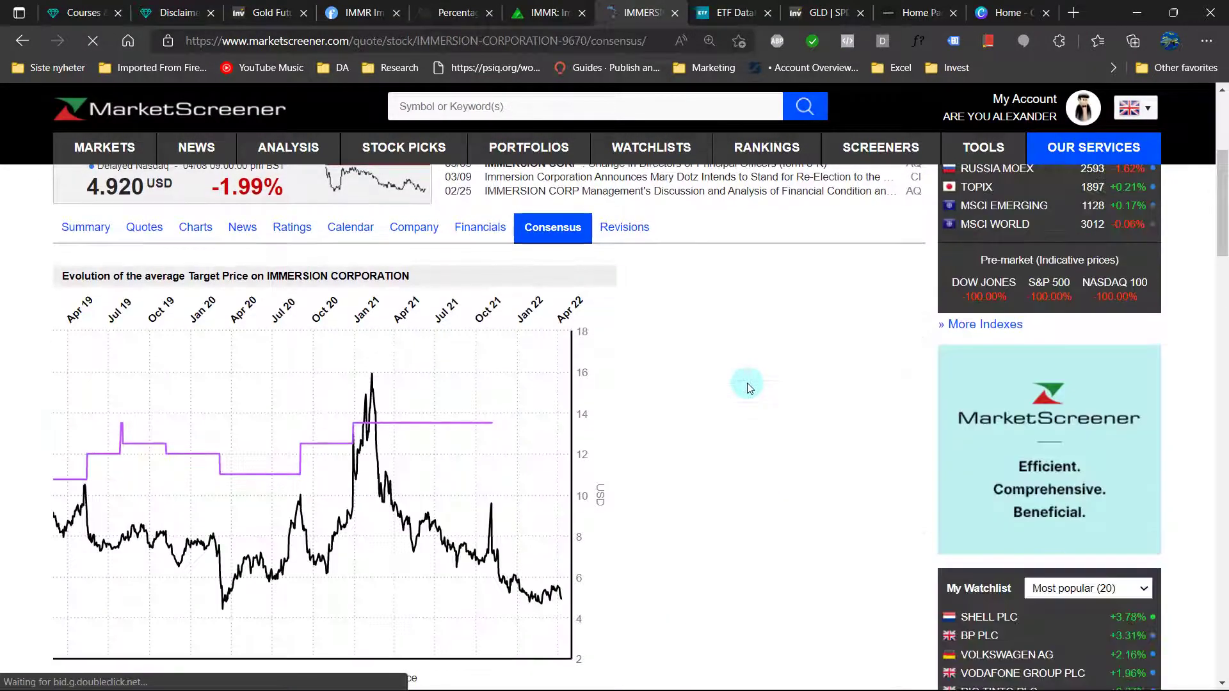
scroll(747, 384, "down", 4)
scroll(747, 385, "down", 4)
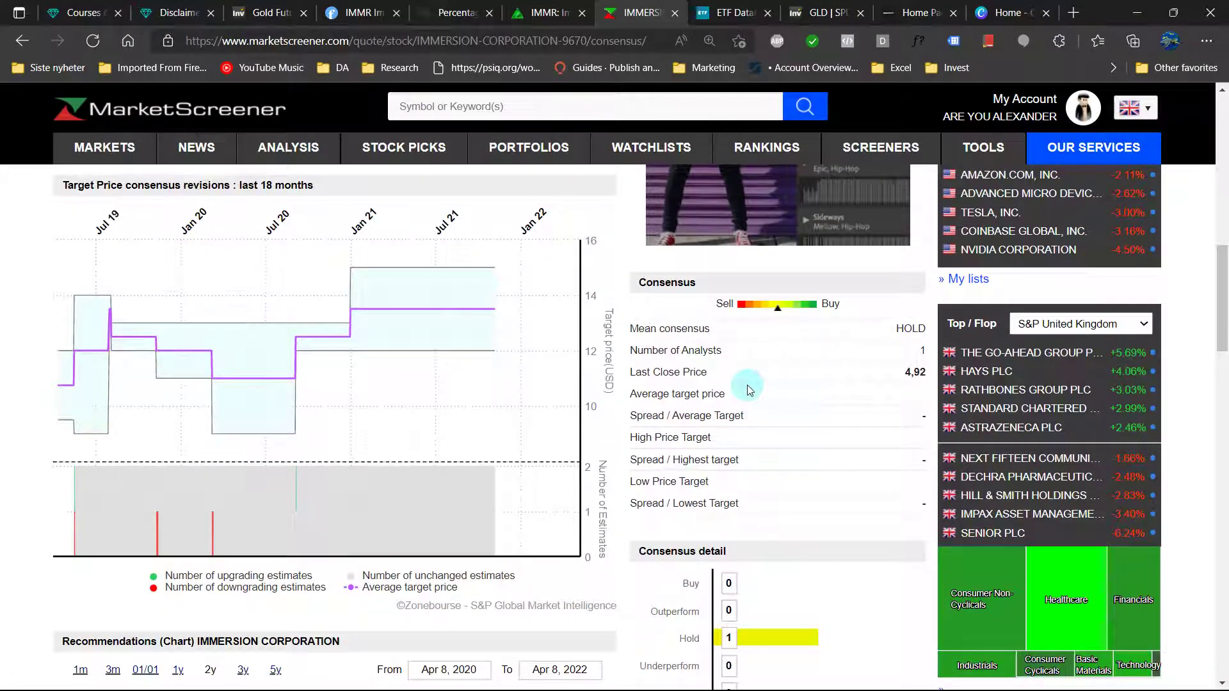
scroll(750, 390, "down", 8)
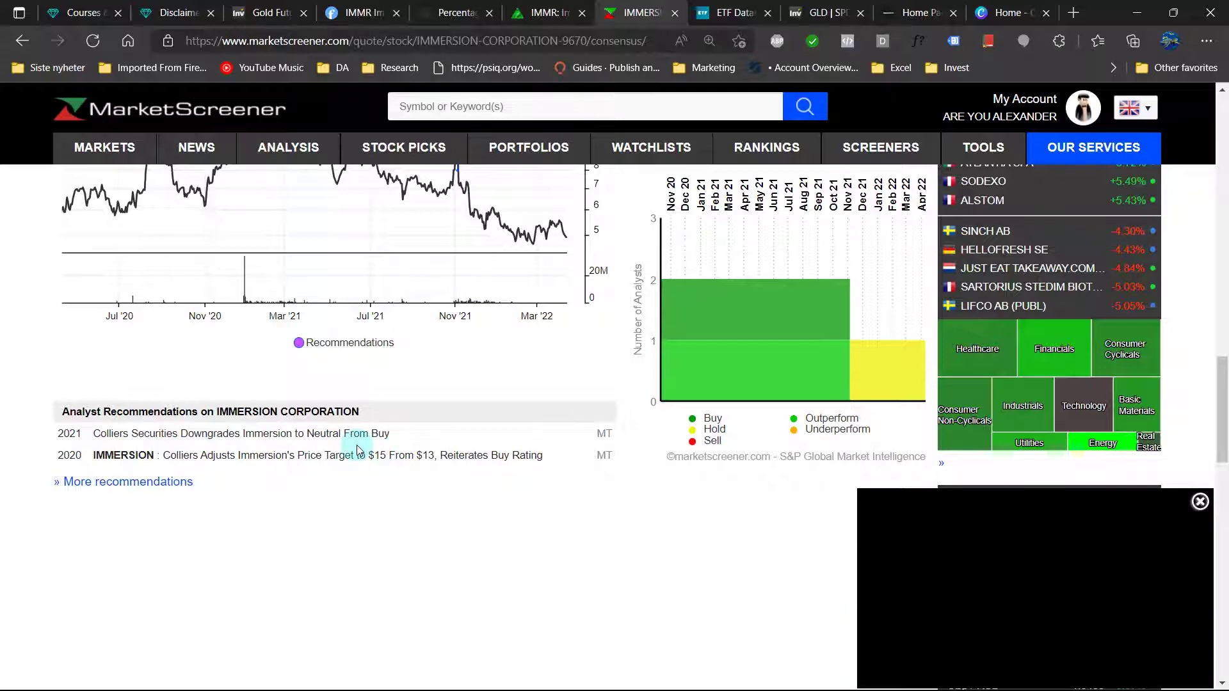
scroll(358, 450, "up", 10)
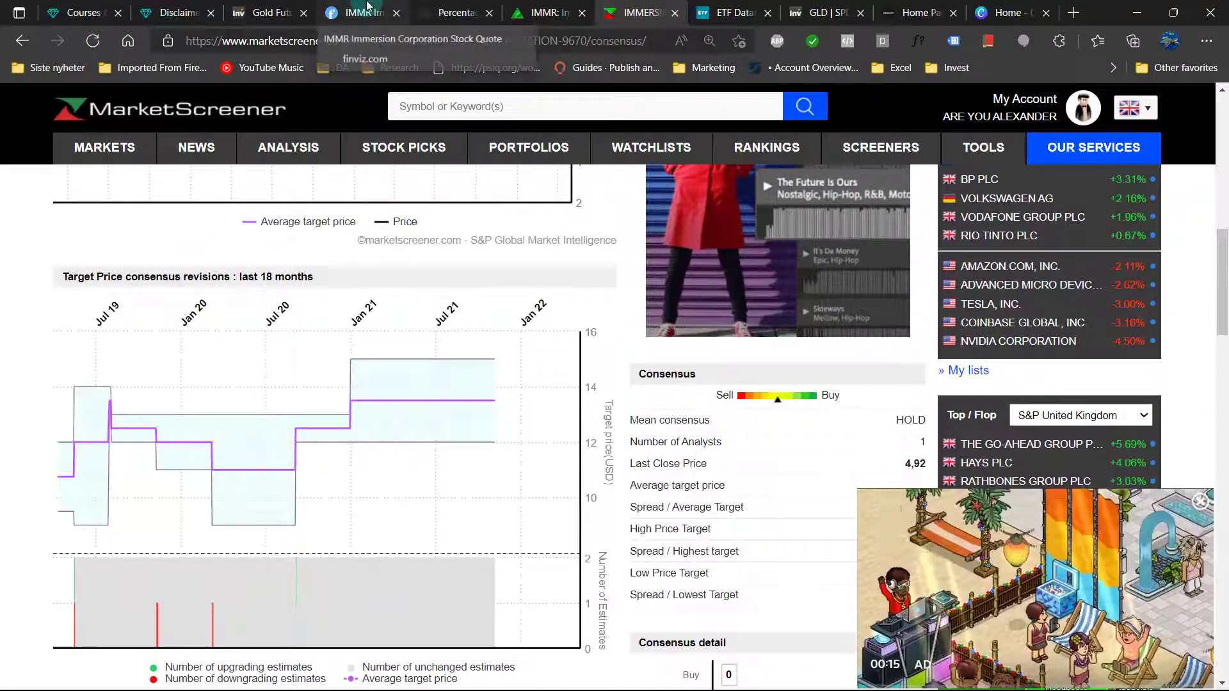
left_click(368, 7)
scroll(512, 359, "down", 10)
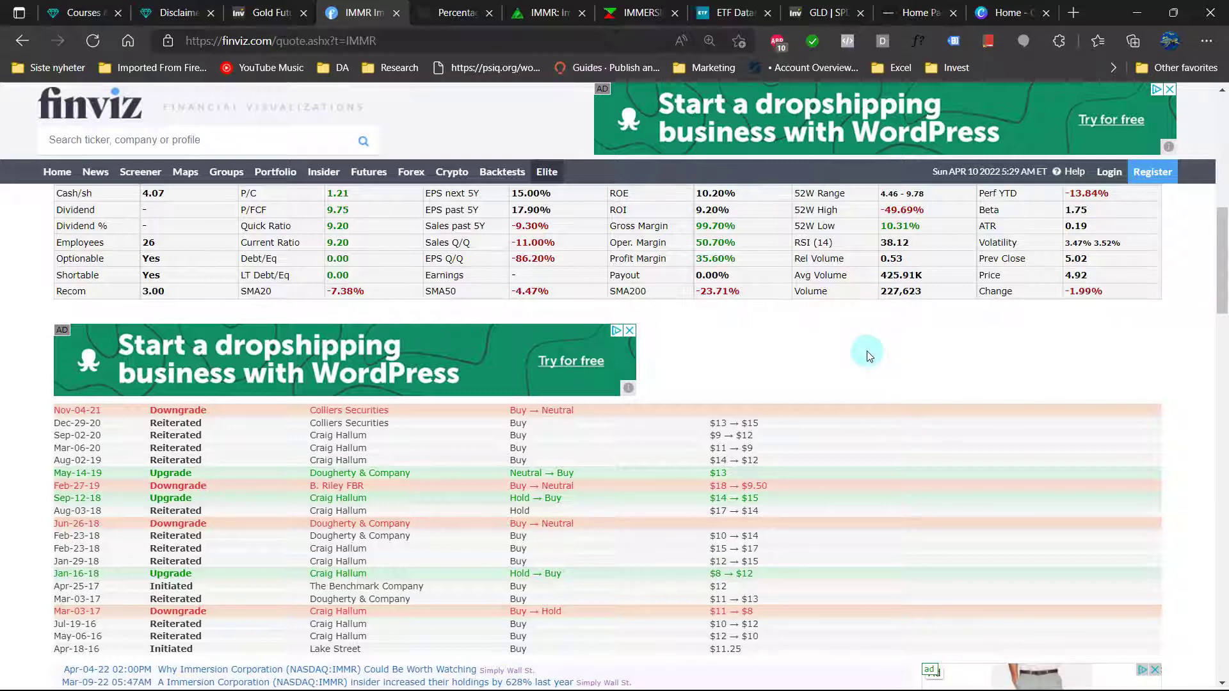
- Return to Watchlist.xlsx in Excel and enter 5 as the Fundamentals rating for Immersion in H12
key("alt+Tab")
left_click(916, 362)
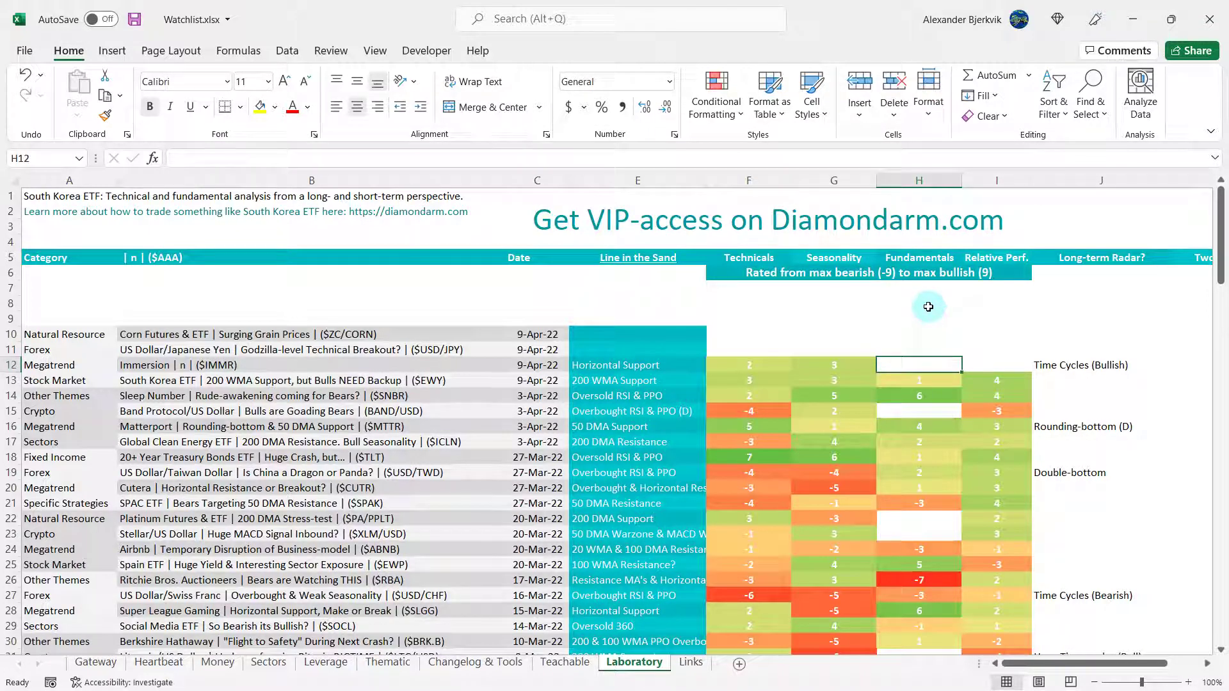
type("5")
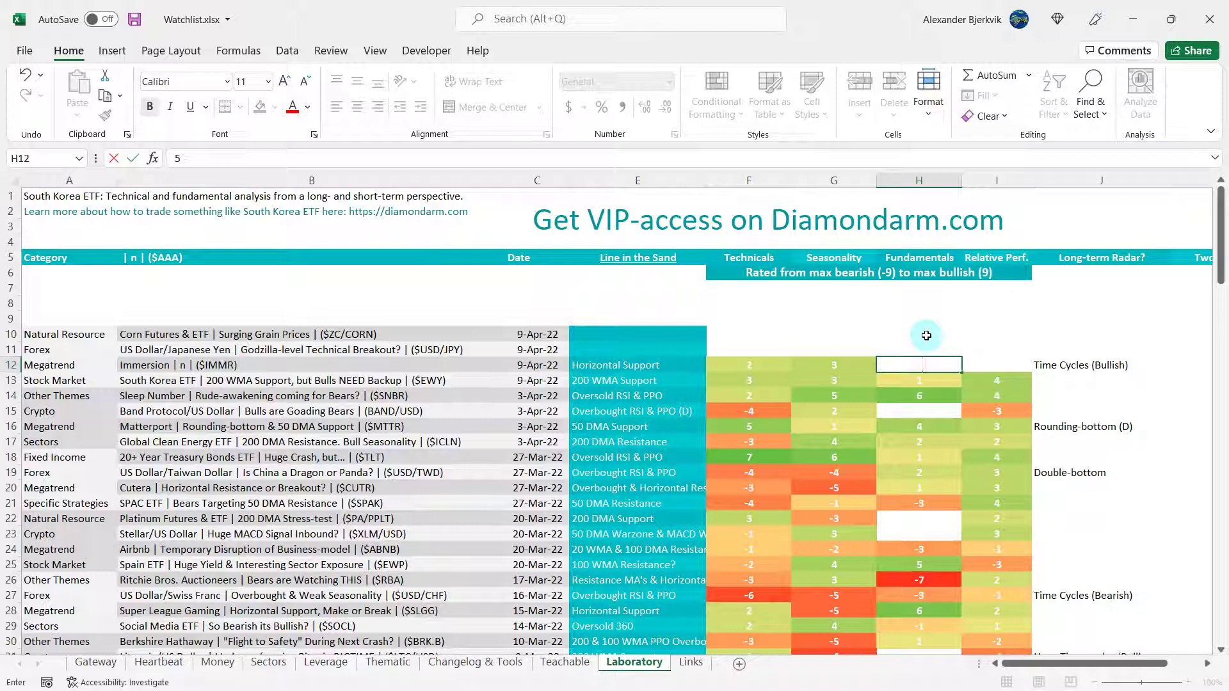
left_click(926, 335)
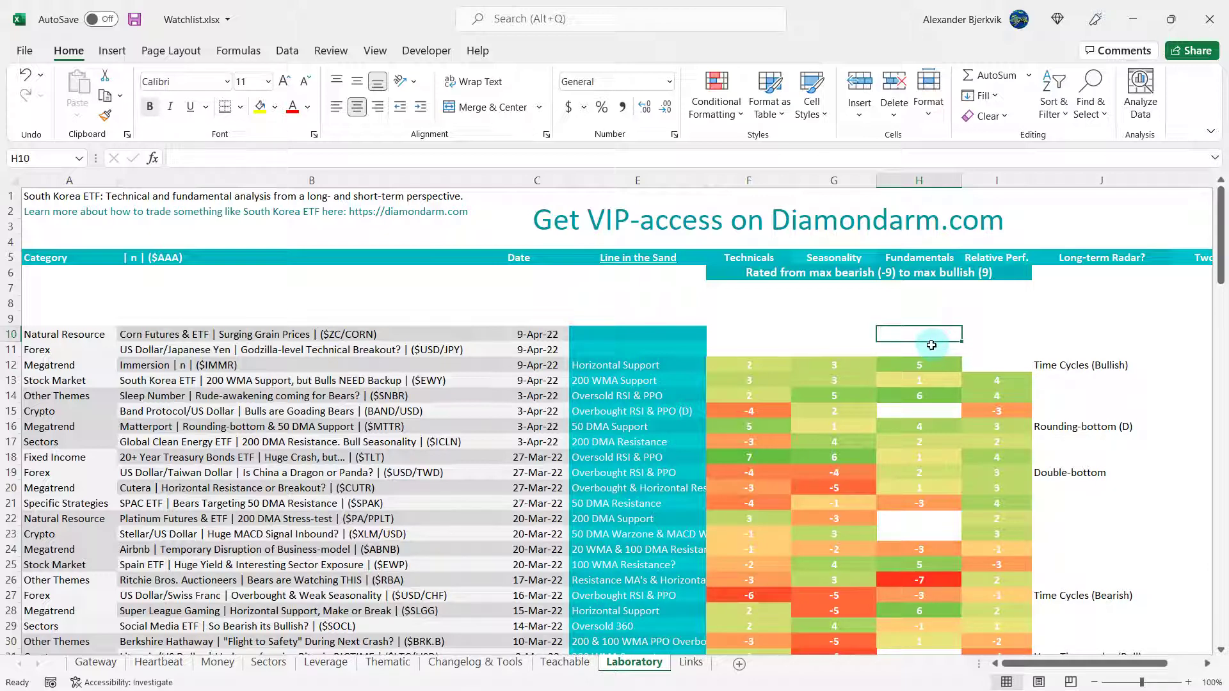
- Select the Relative Perf. cell I12, switch to Investing.com and compare Immersion's weekly and daily correlations with SPY, IWM, ARKK and DX
left_click(914, 365)
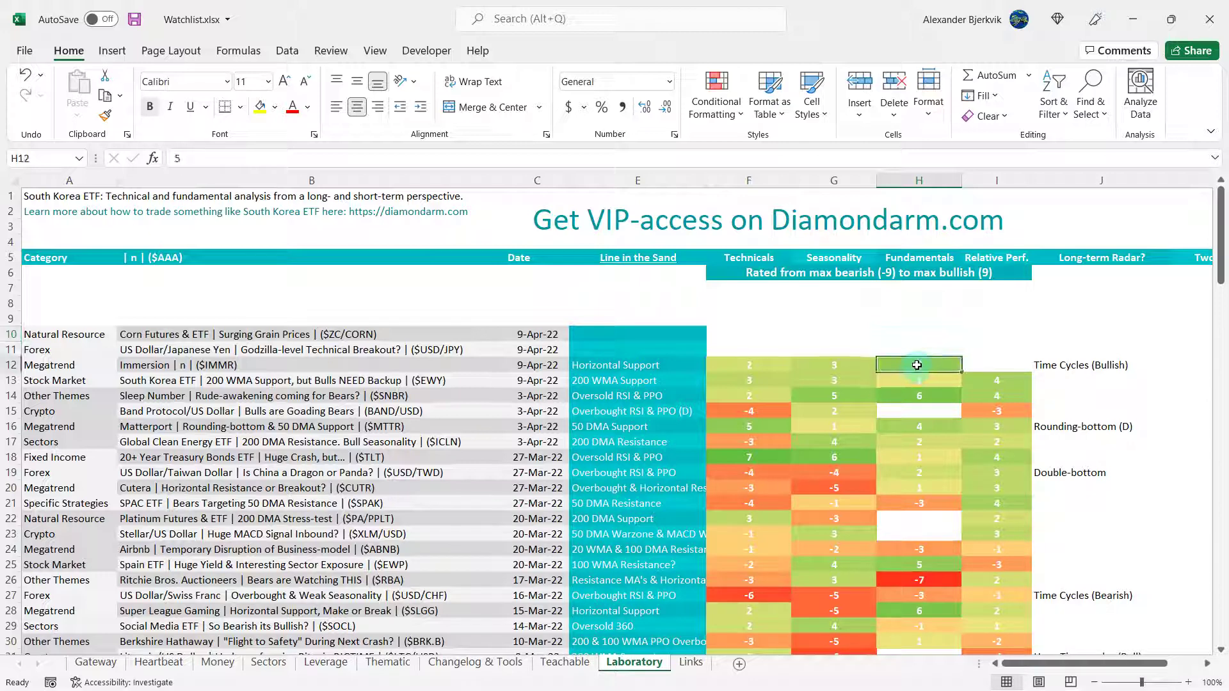
left_click(988, 363)
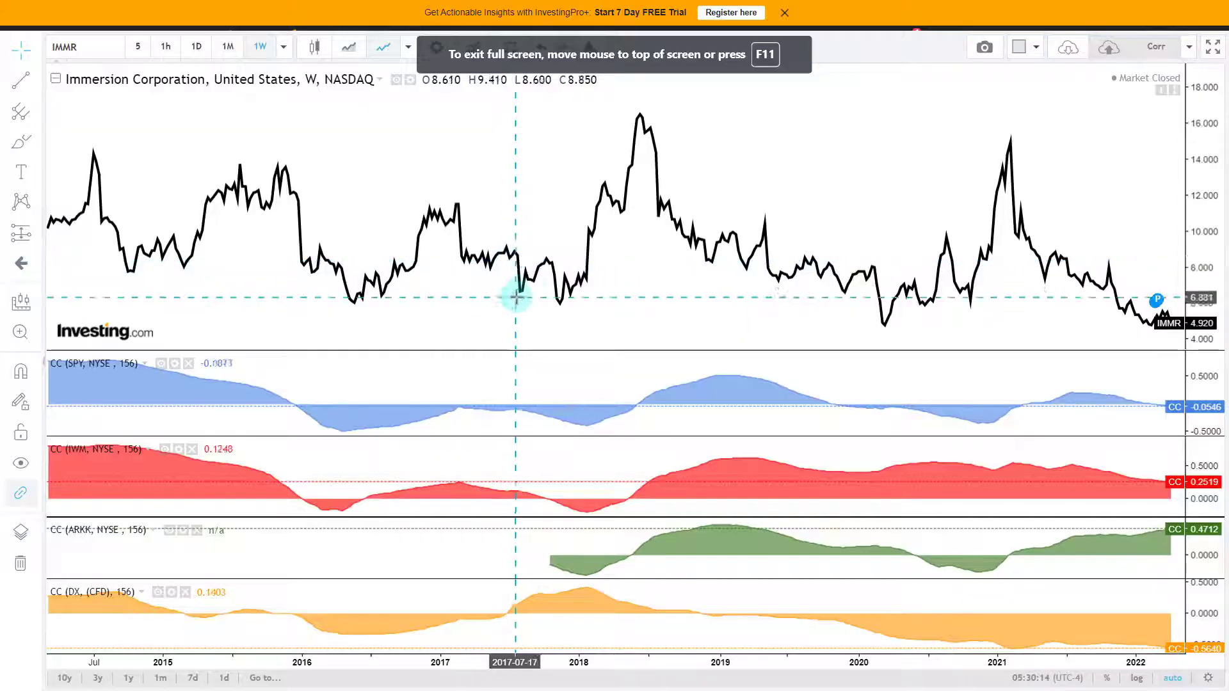
left_click_drag(773, 224, 721, 211)
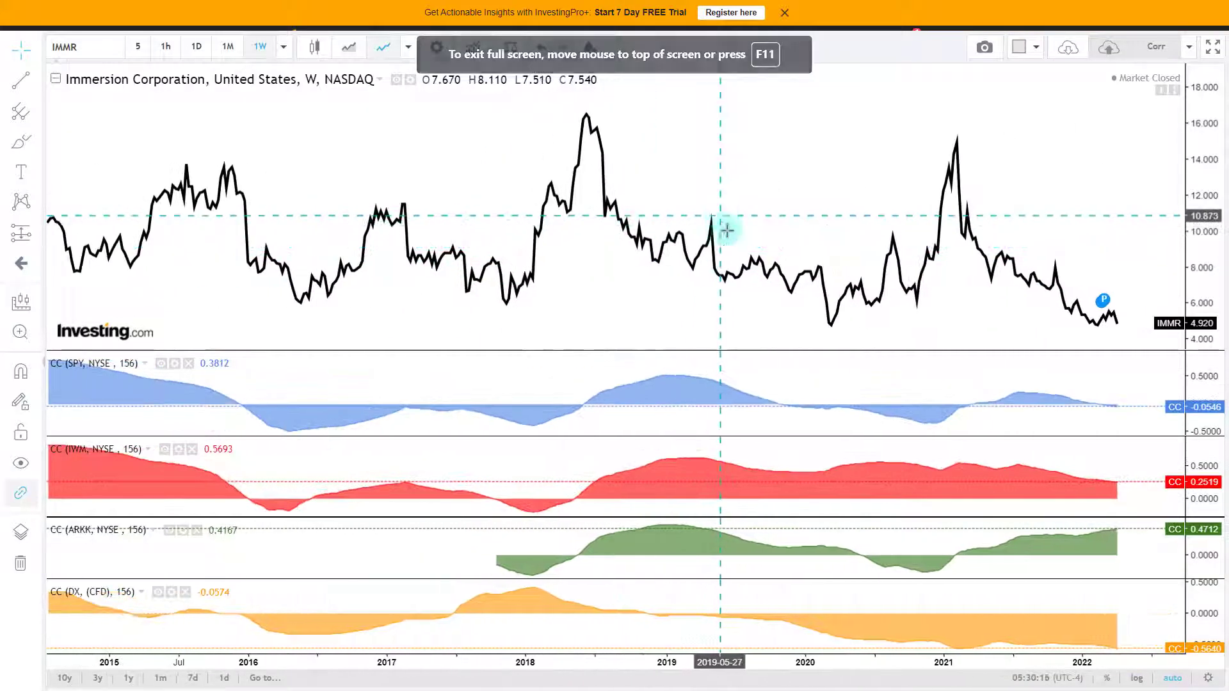
left_click(1082, 209)
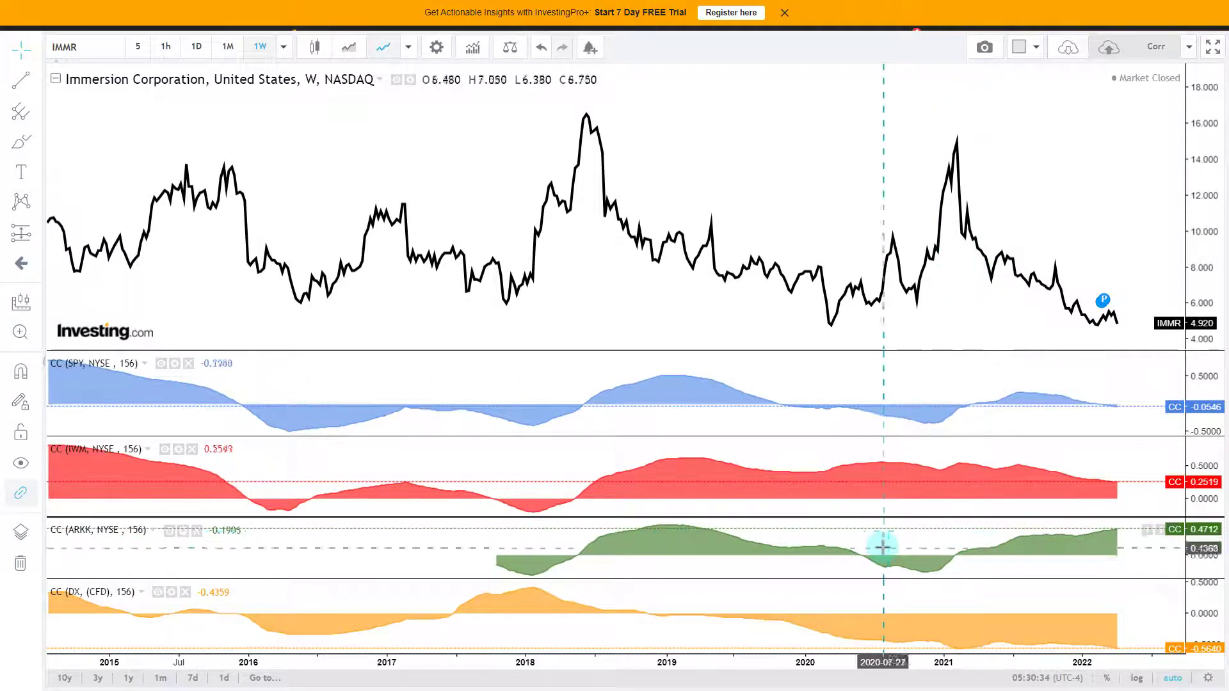
left_click(193, 46)
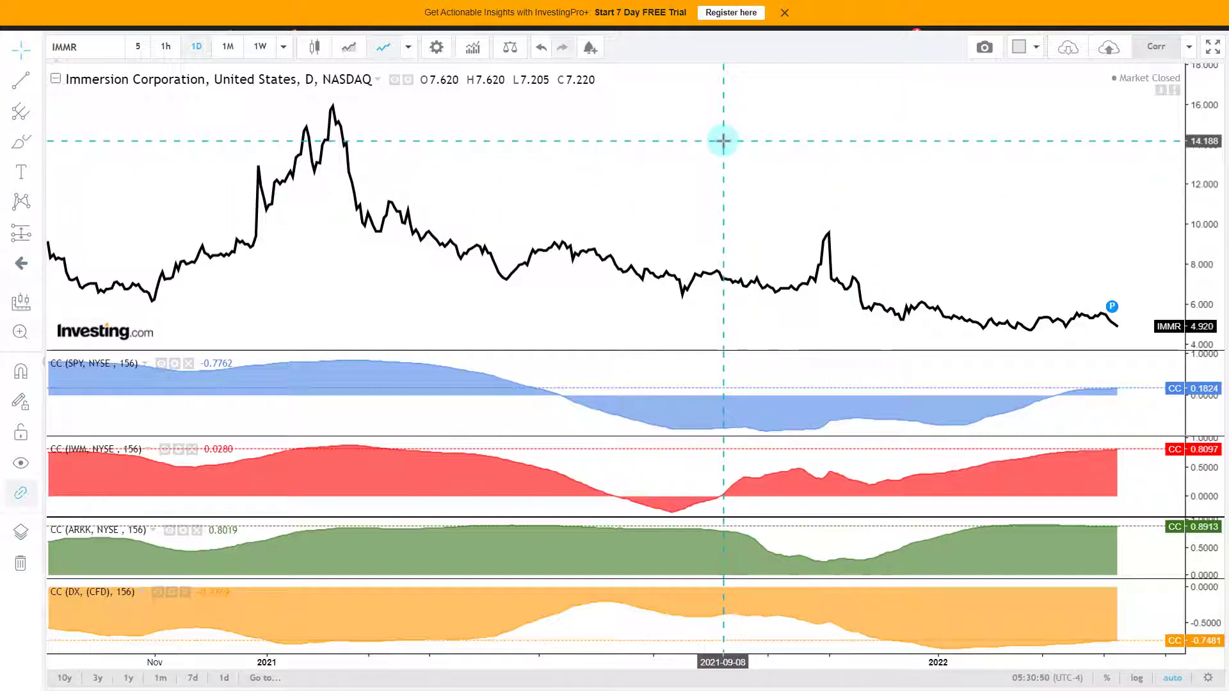
- Switch to the dual-screen technical chart on Investing.com, show it full screen and load the ARK Innovation ETF (ARKK)
key("F11")
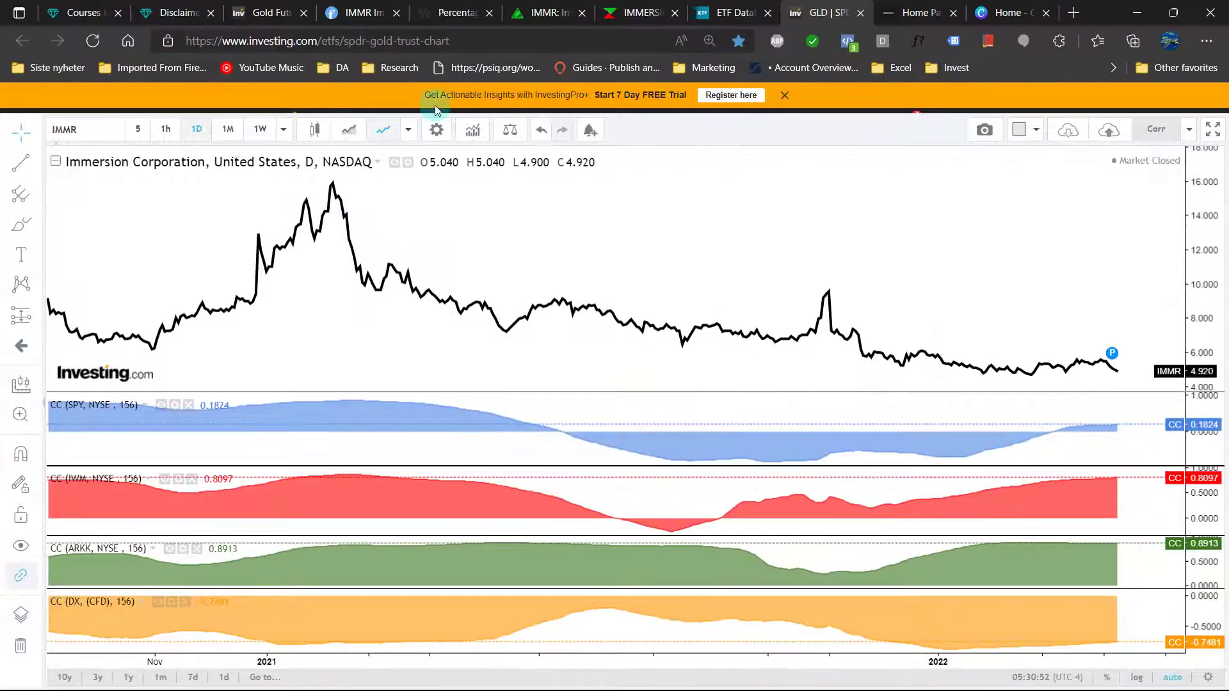
left_click(269, 13)
left_click(423, 214)
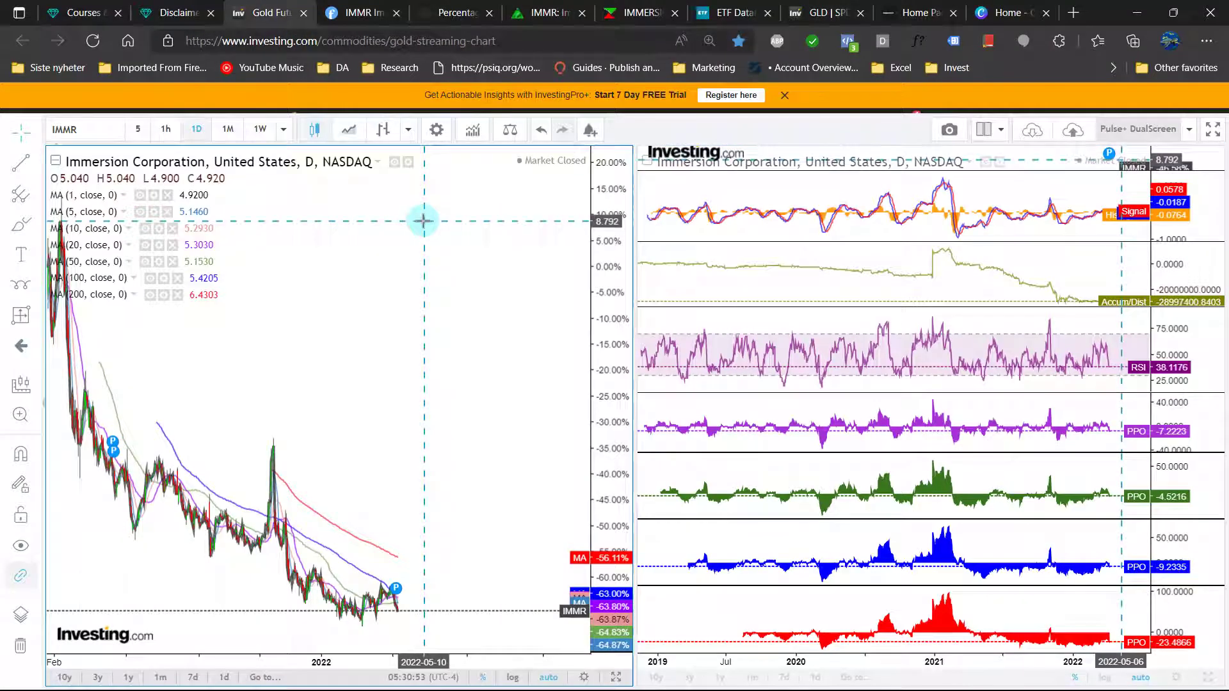
key("F11")
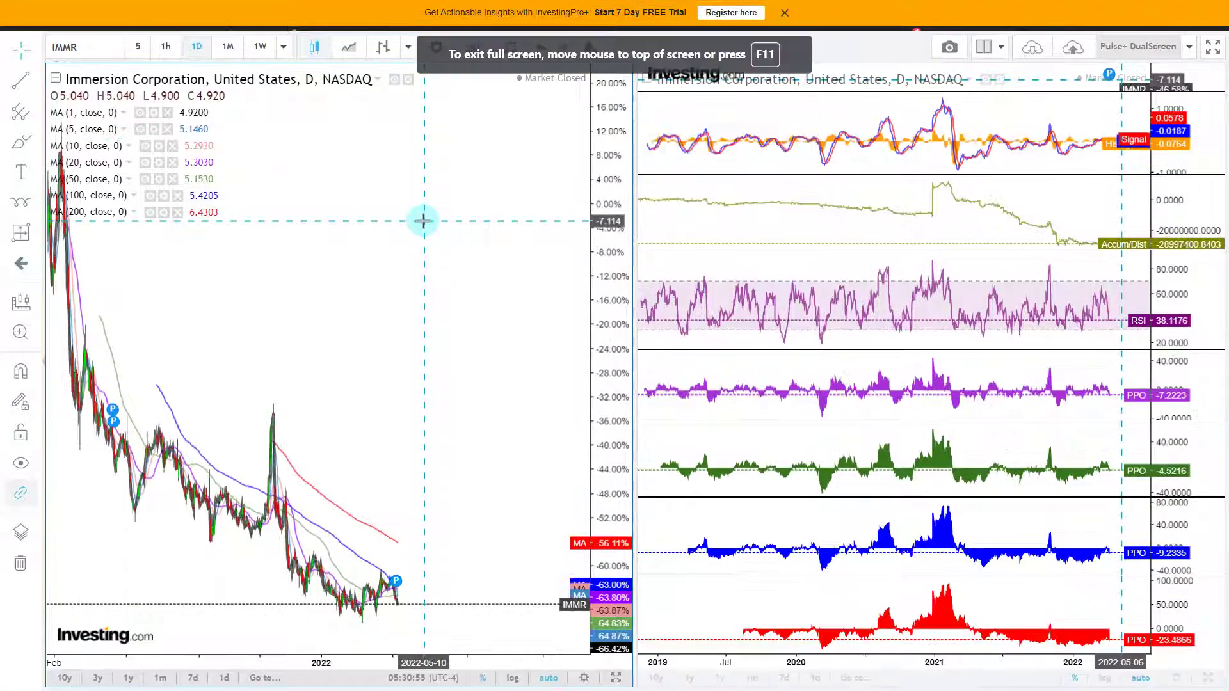
type("ARKK")
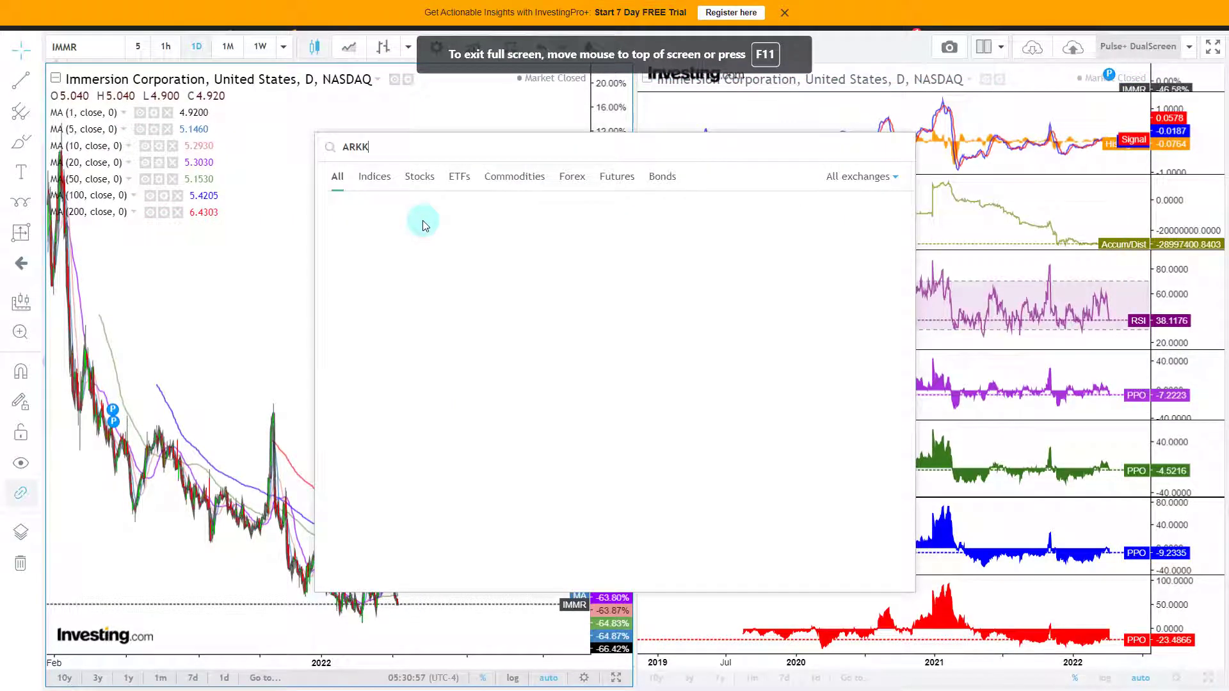
left_click(439, 203)
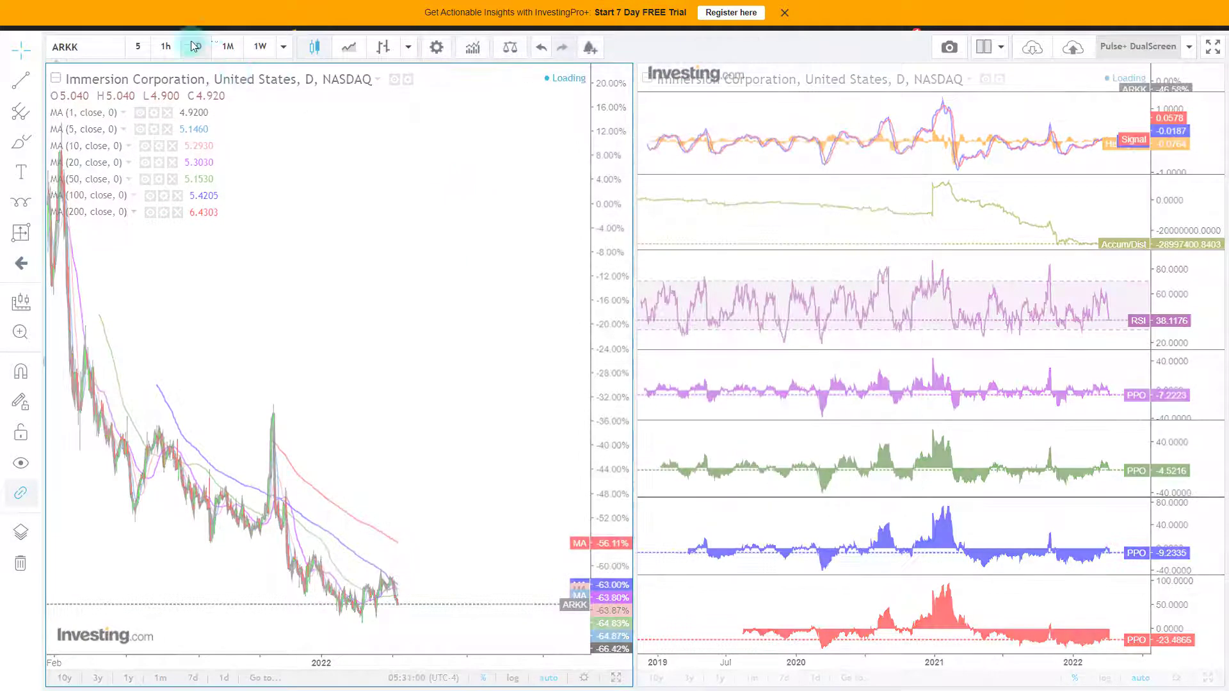
- Set the ARKK chart to weekly and examine its long-term price trend and the latest candles against the moving averages
left_click(257, 47)
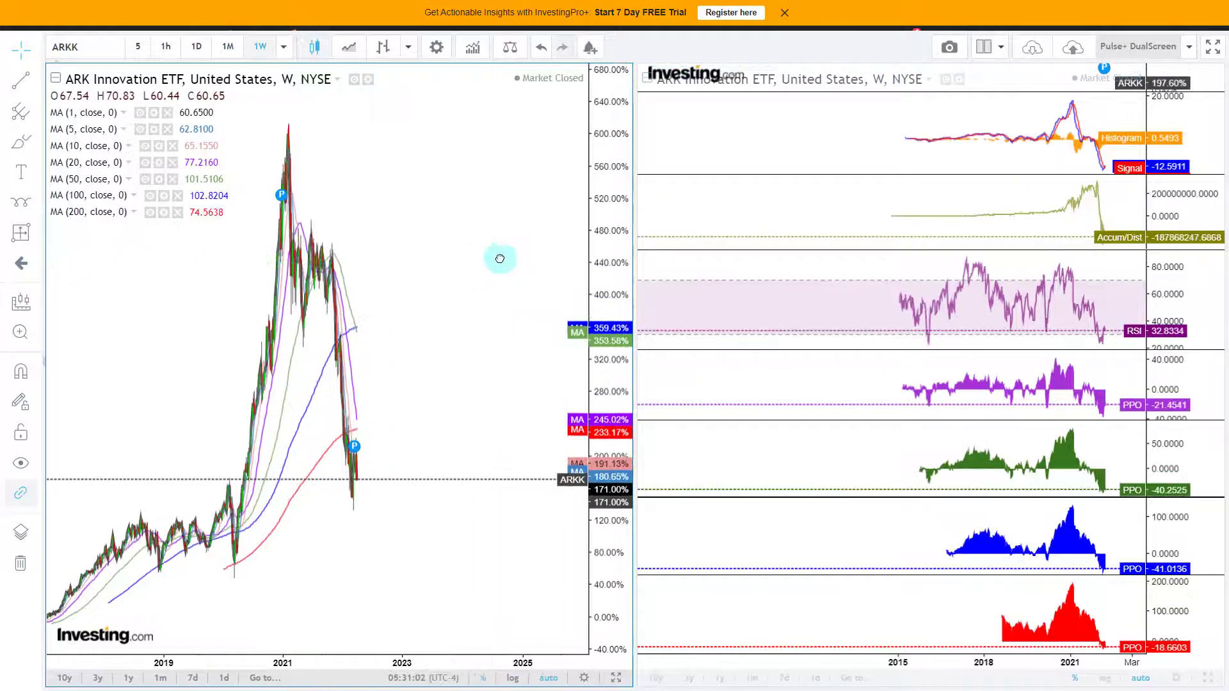
scroll(295, 256, "up", 5)
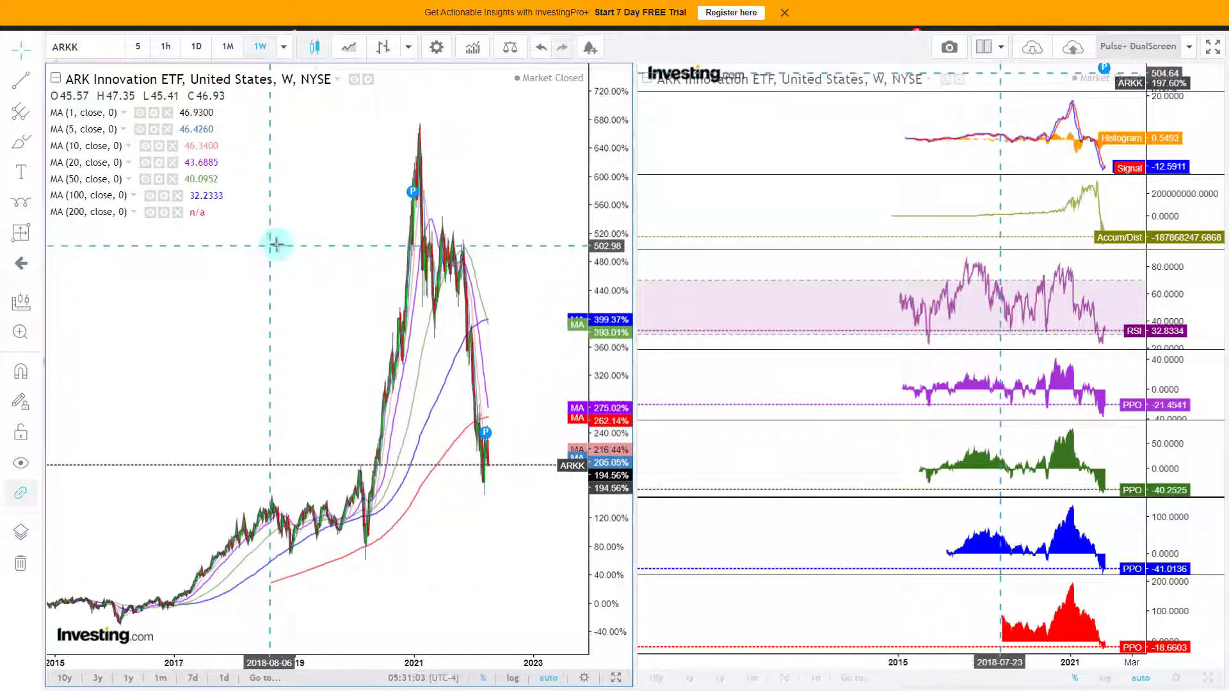
scroll(342, 254, "up", 3)
left_click_drag(349, 252, 516, 231)
scroll(515, 232, "down", 3)
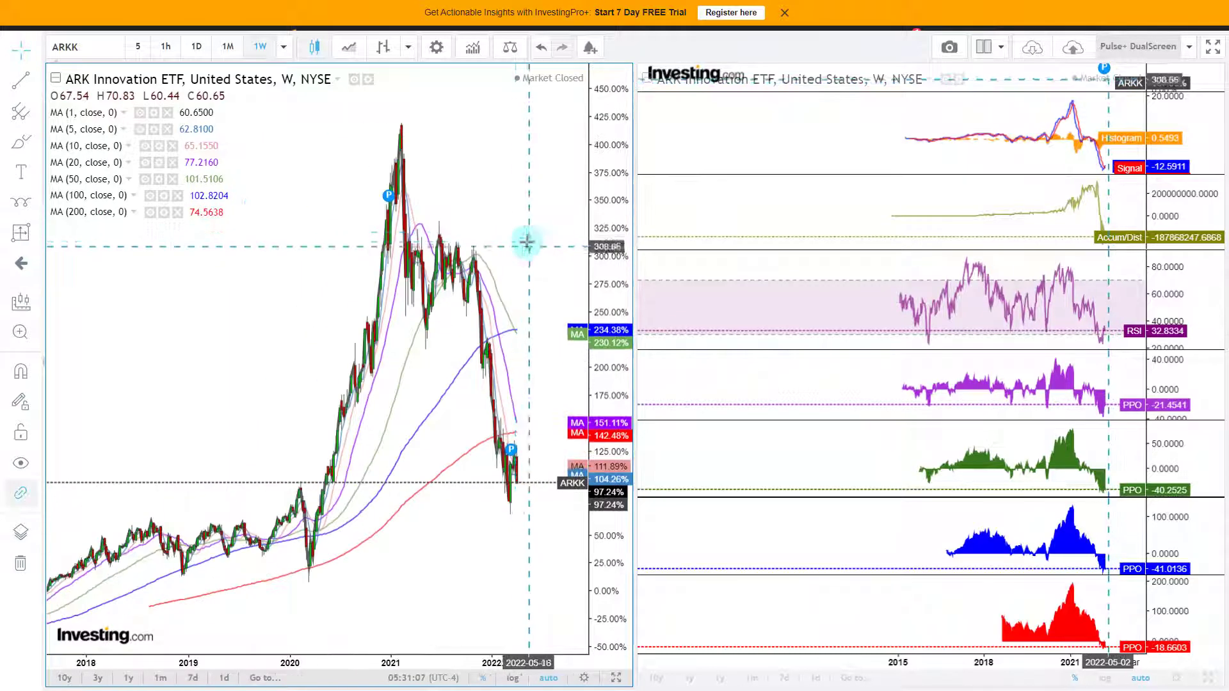
scroll(430, 416, "up", 5)
scroll(415, 510, "up", 3)
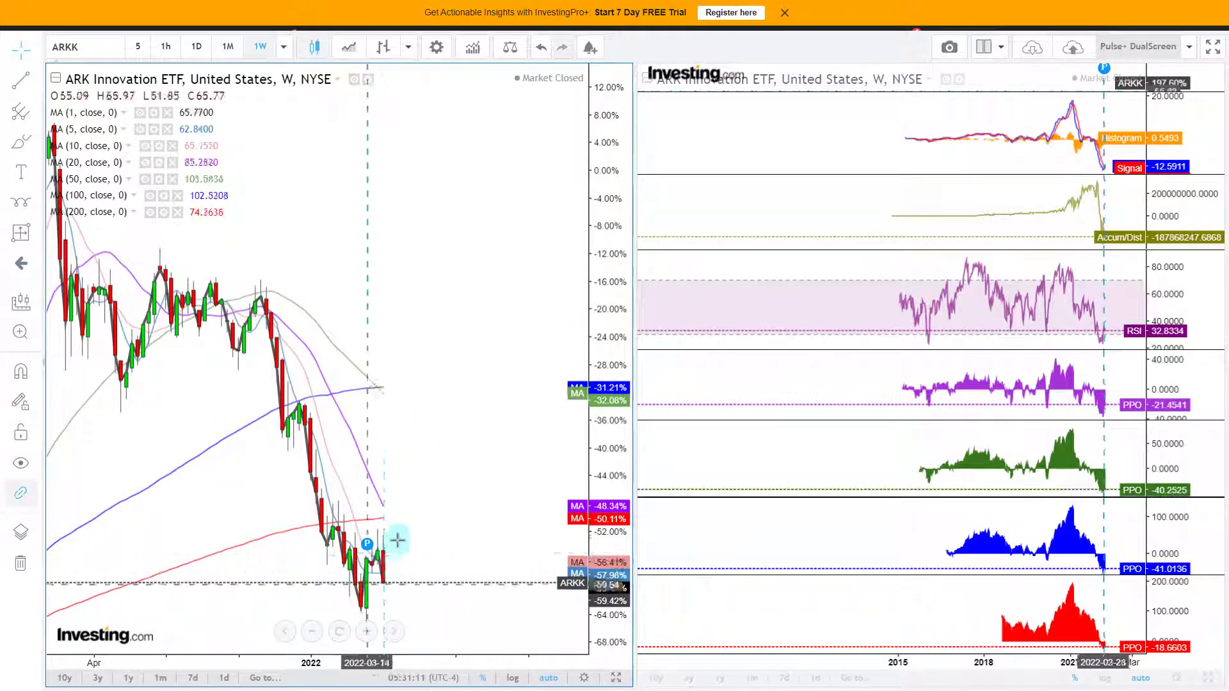
mouse_move(401, 541)
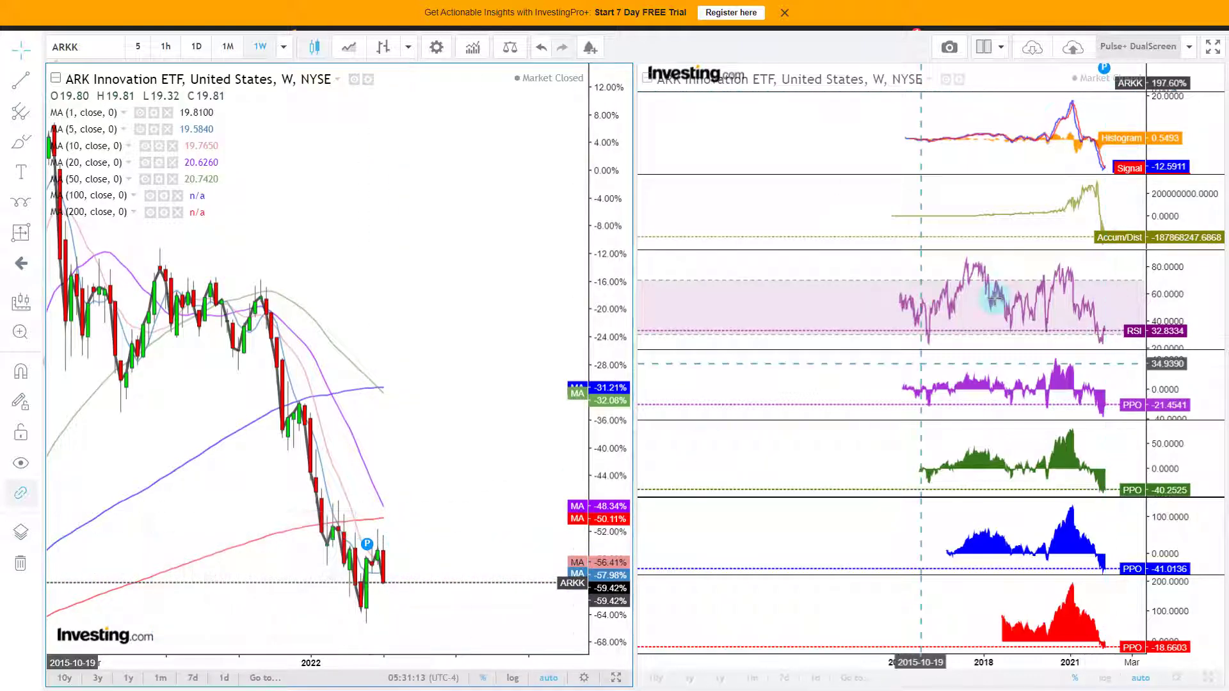
- Examine ARKK's weekly MACD, accumulation/distribution, RSI and PPO indicators over both recent and full history
left_click_drag(946, 195, 885, 223)
scroll(902, 247, "up", 5)
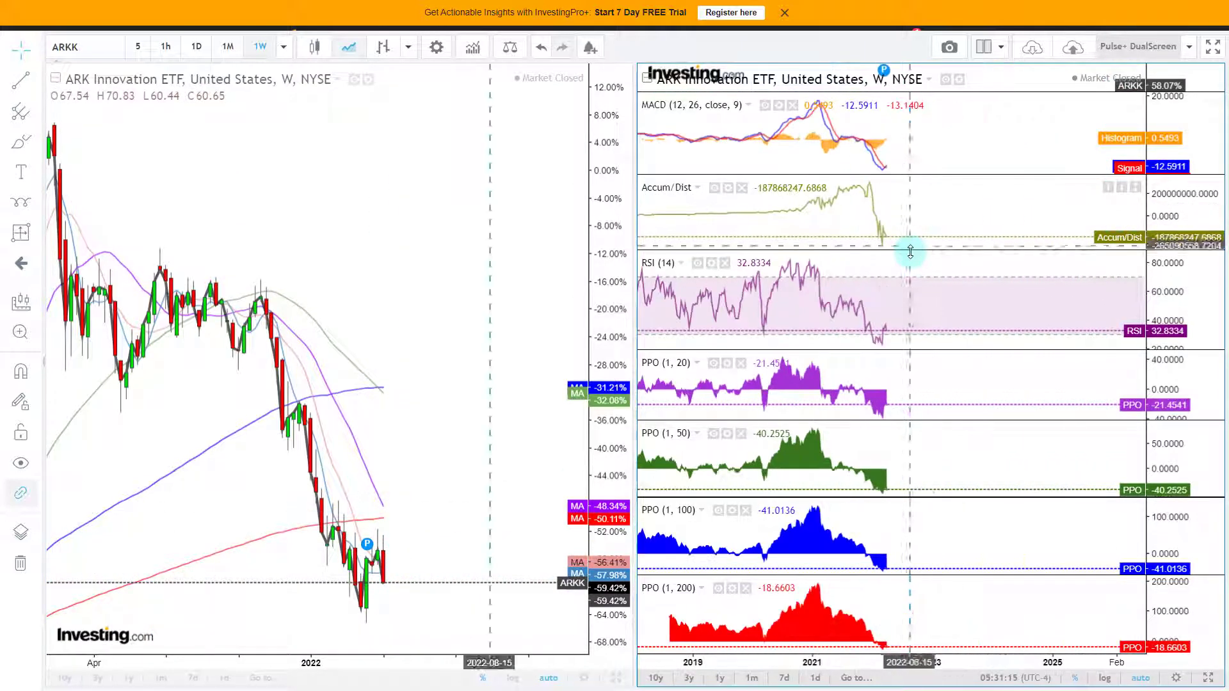
left_click_drag(781, 164, 1011, 165)
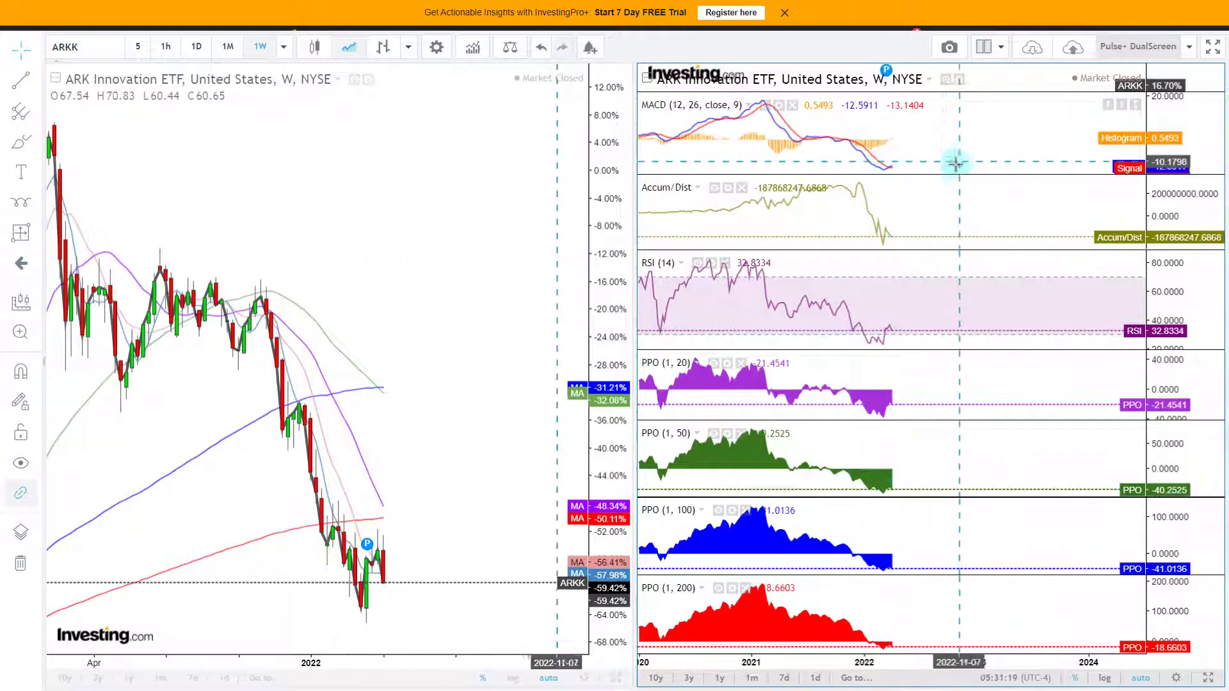
scroll(966, 197, "down", 3)
scroll(969, 199, "down", 3)
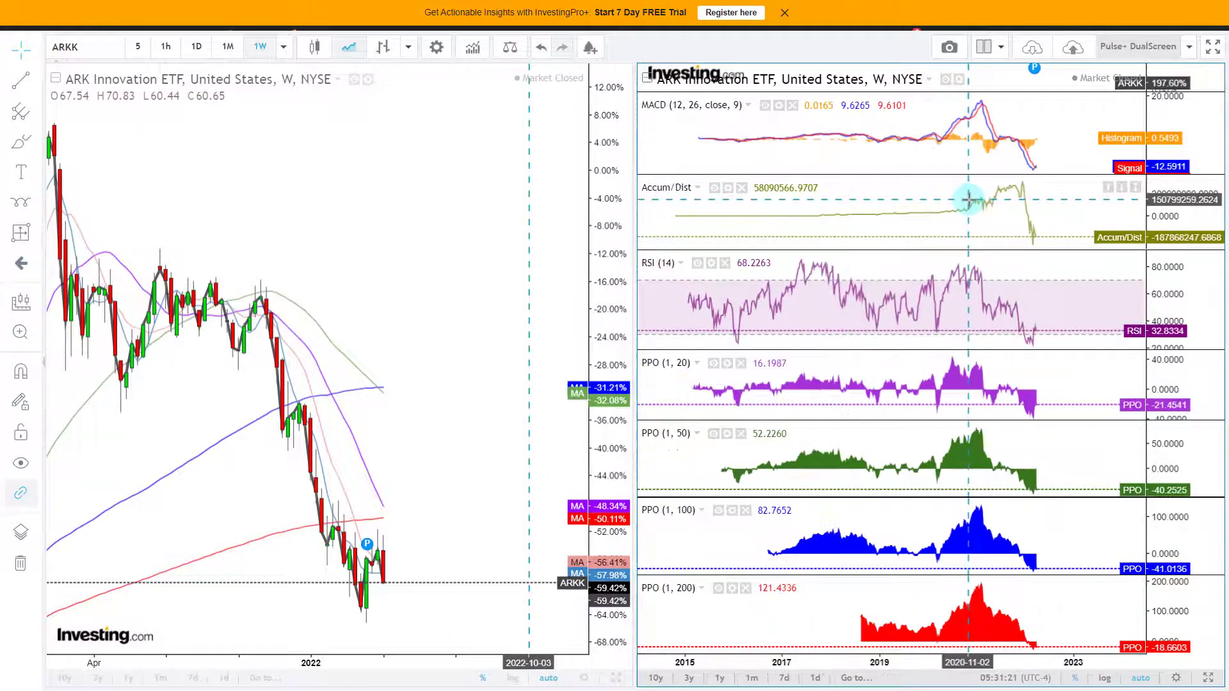
- Set the ARKK chart to daily and examine the recent price action around the 50-day moving average
left_click(196, 46)
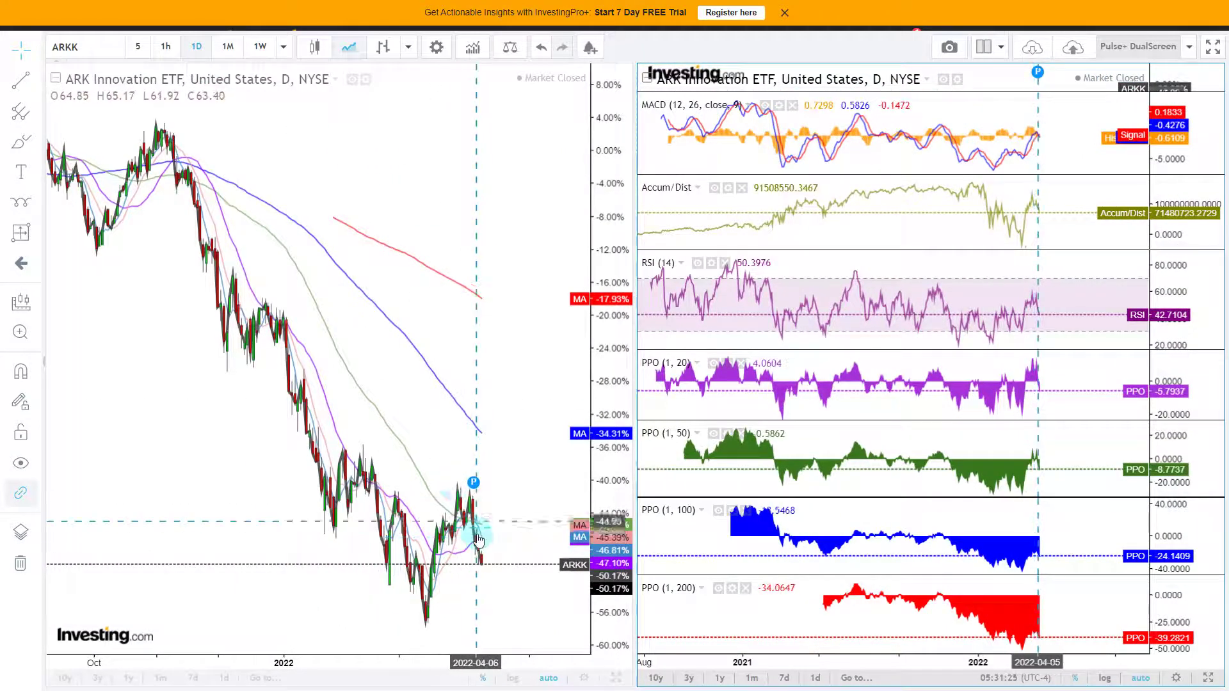
scroll(470, 524, "up", 5)
left_click_drag(386, 526, 515, 490)
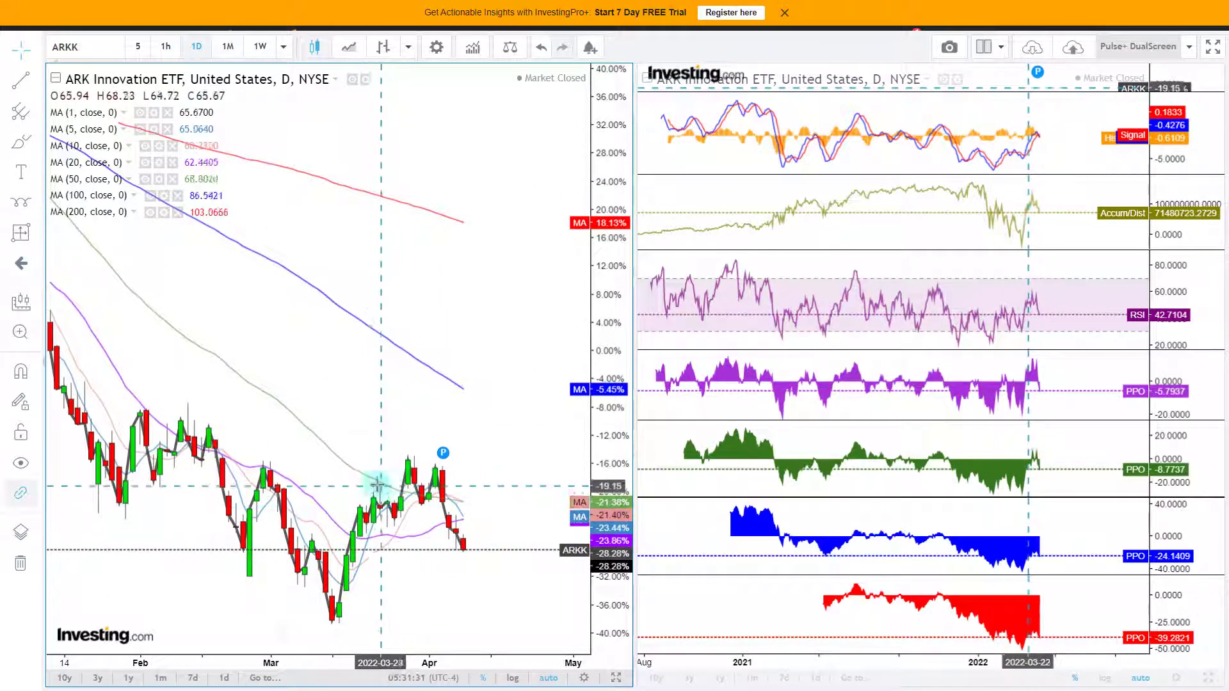
scroll(387, 561, "down", 3)
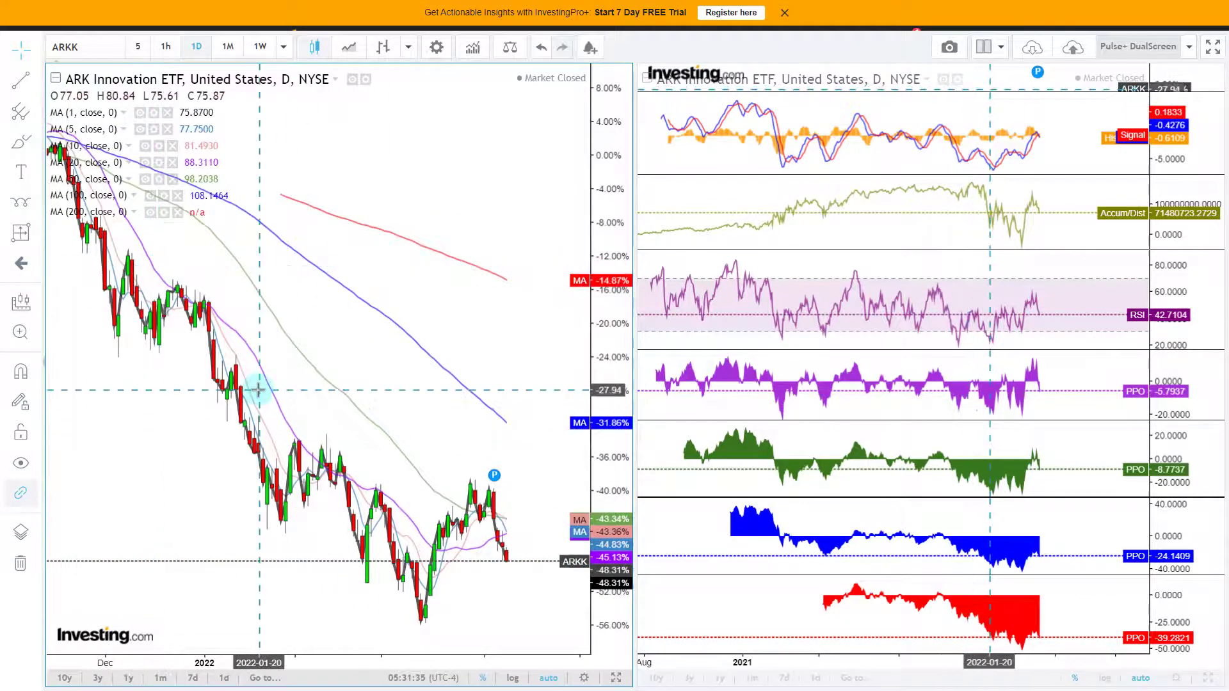
scroll(261, 389, "up", 2)
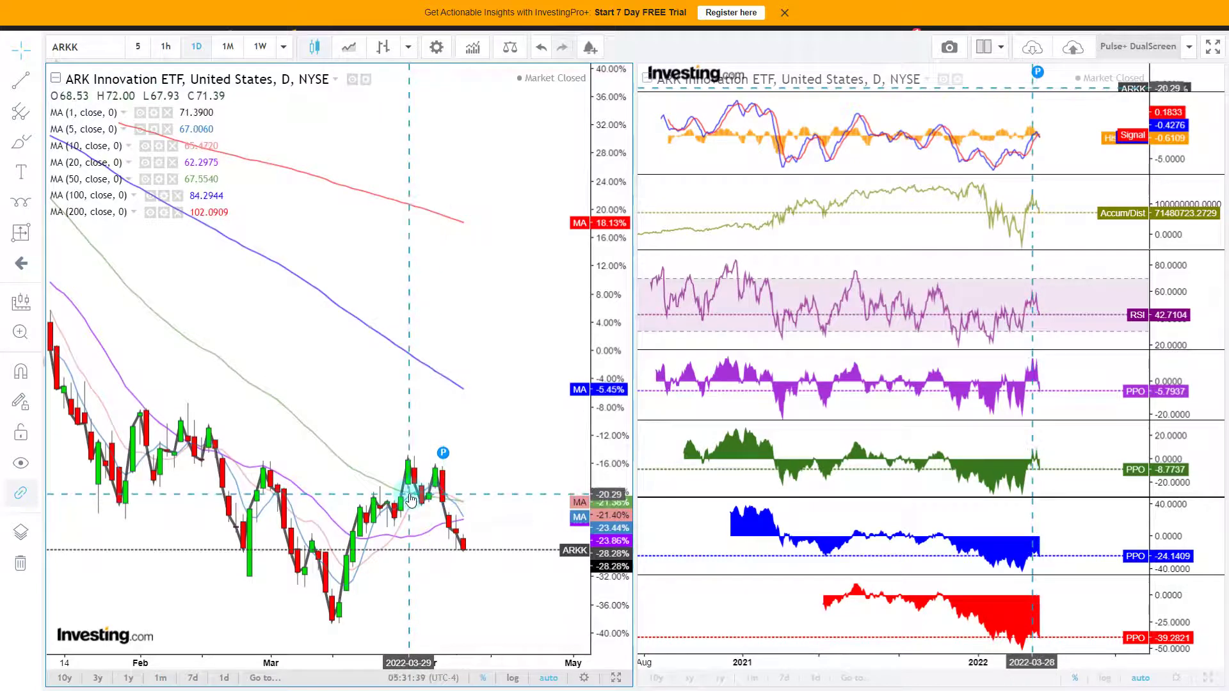
scroll(413, 486, "down", 2)
scroll(413, 486, "down", 2)
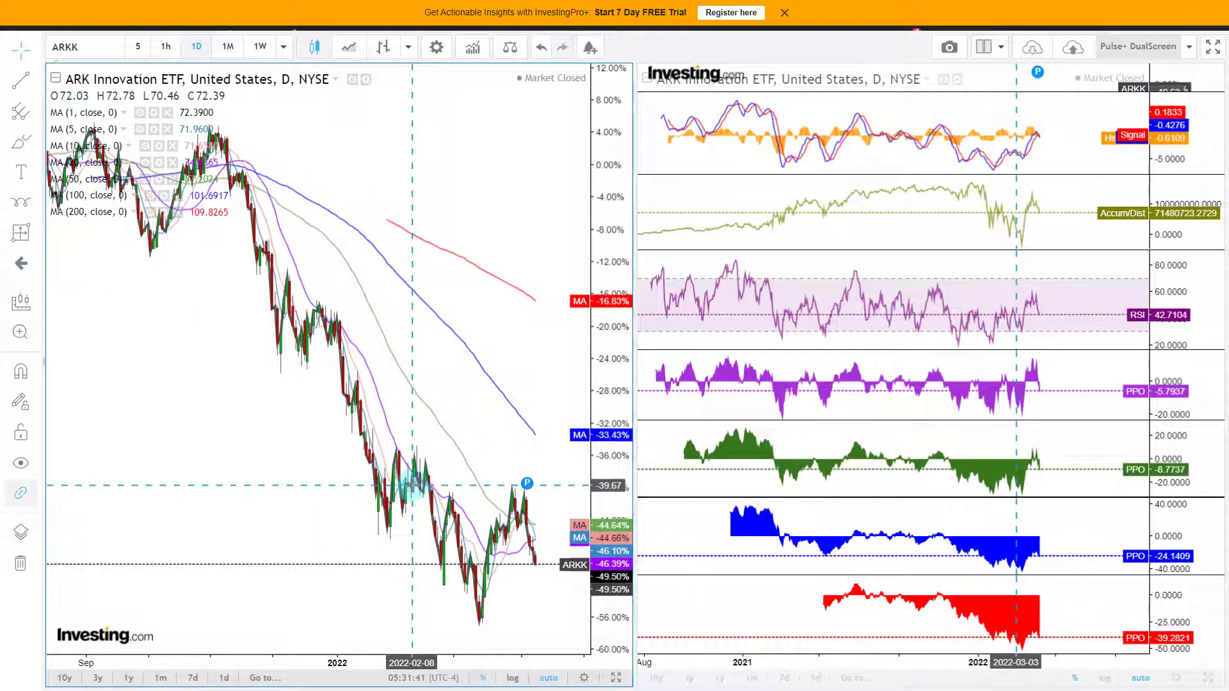
scroll(412, 486, "up", 5)
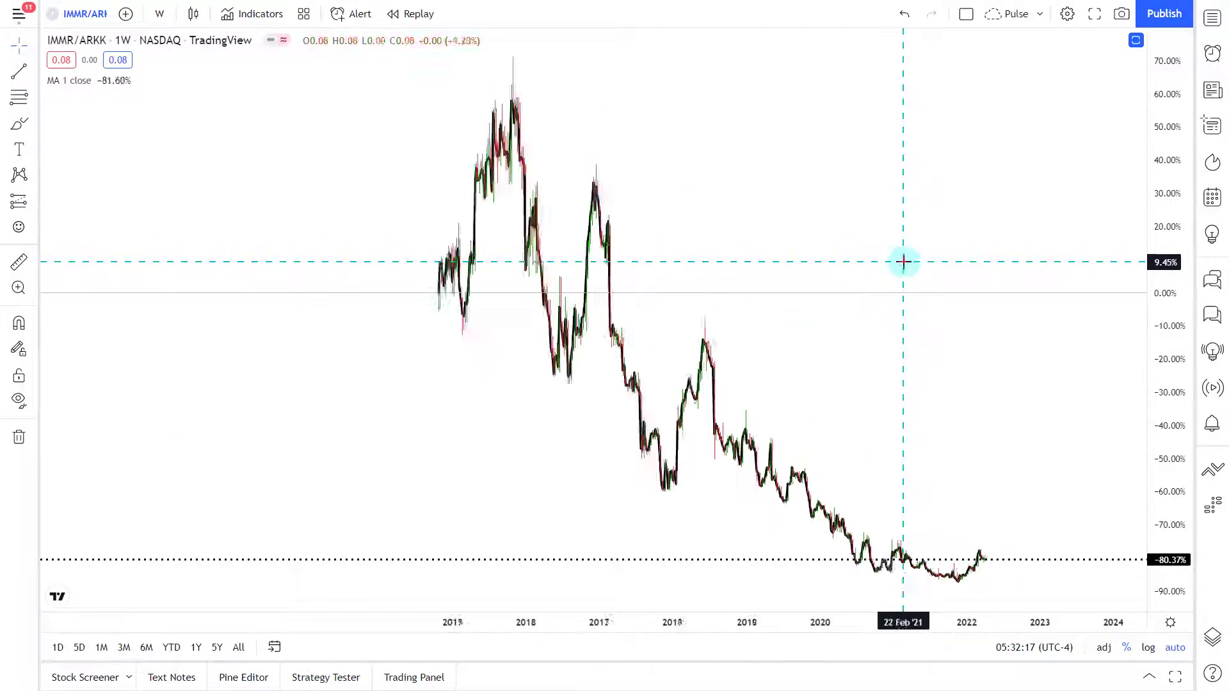
- Examine the full history of the weekly IMMR/ARKK ratio chart on TradingView
scroll(757, 247, "up", 2)
left_click_drag(757, 247, 894, 244)
scroll(894, 243, "up", 2)
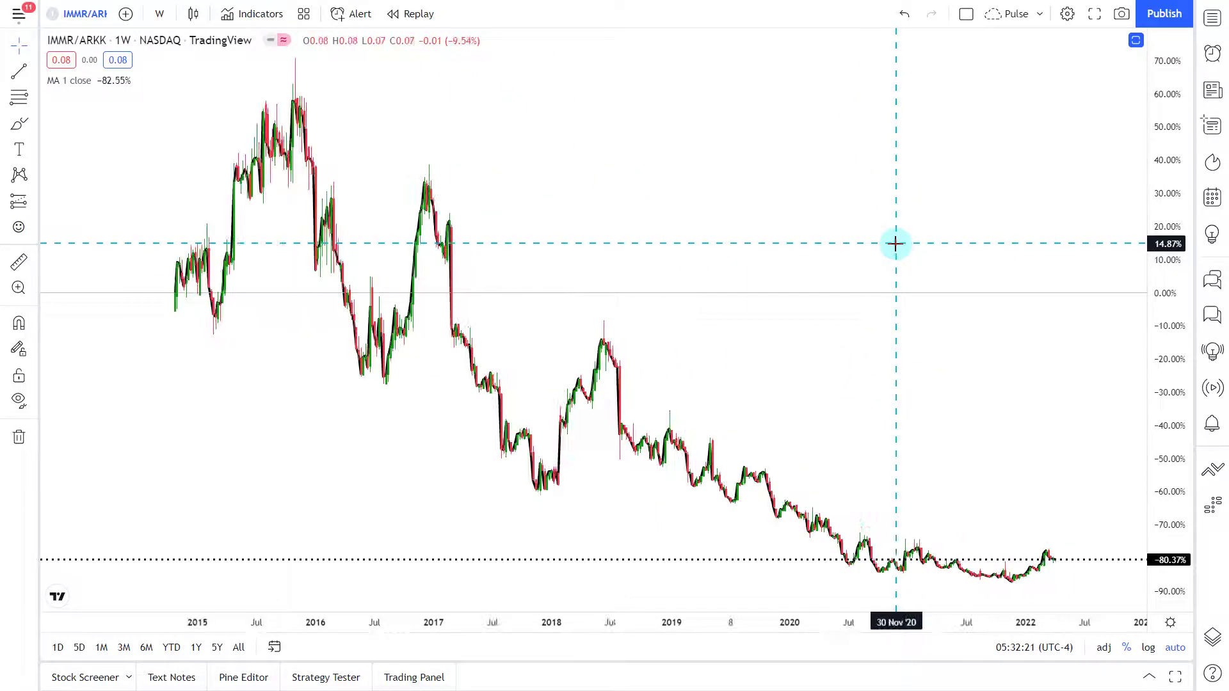
scroll(894, 243, "up", 1)
left_click_drag(897, 233, 868, 229)
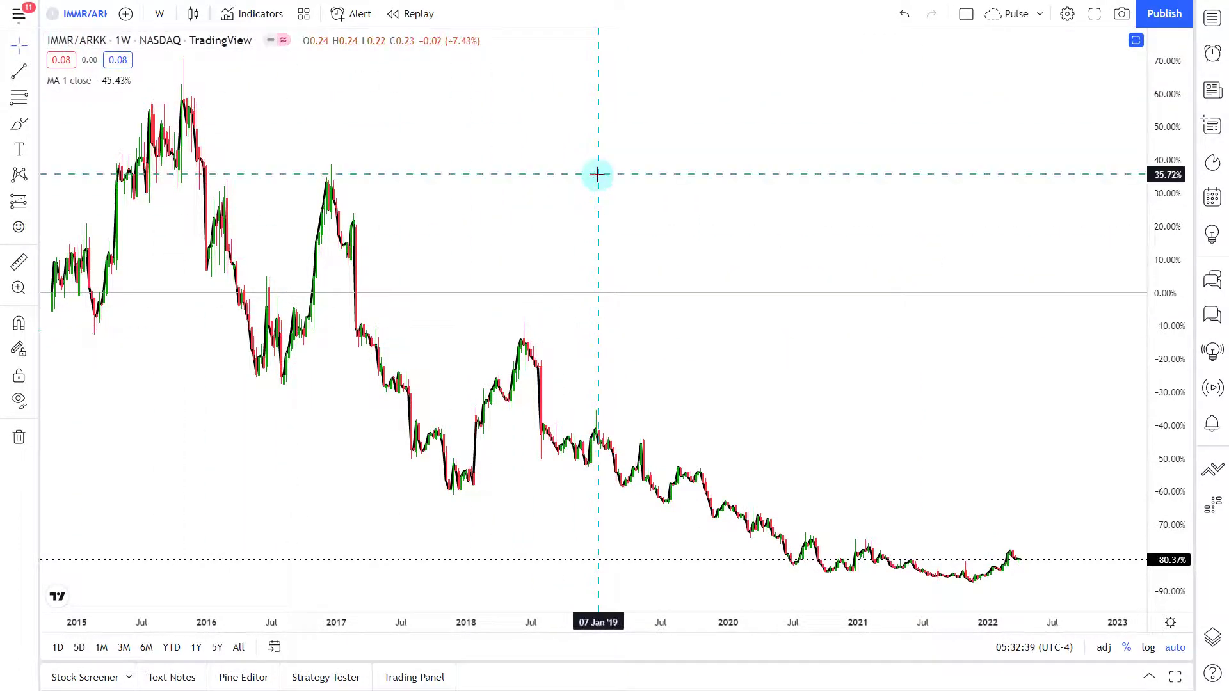
- Highlight the rounding bottom from mid-2018 on the IMMR/ARKK ratio and a rising arrow beside it, and clear the annotations
key("ctrl+shift+1")
mouse_move(544, 362)
left_mouse_down()
mouse_move(601, 425)
mouse_move(697, 492)
mouse_move(831, 539)
mouse_move(952, 570)
mouse_move(1097, 566)
mouse_move(1152, 528)
left_mouse_up()
mouse_move(880, 459)
left_mouse_down()
mouse_move(992, 250)
mouse_move(869, 221)
left_mouse_up()
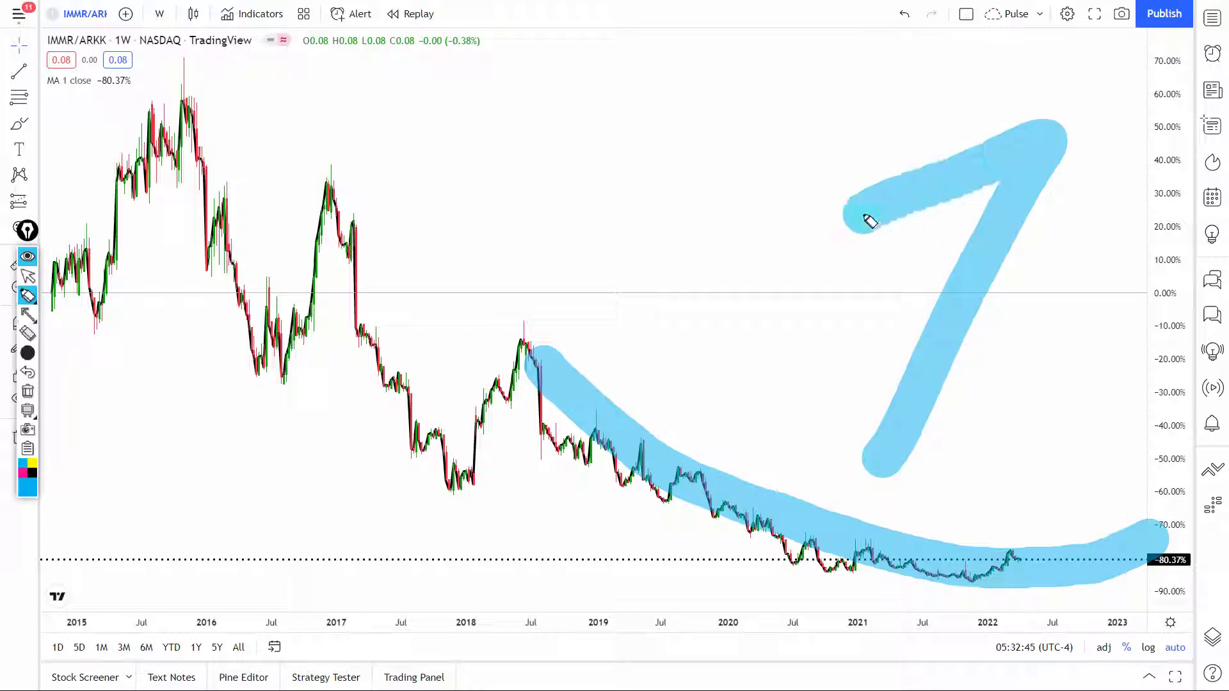
left_click_drag(1056, 134, 1096, 294)
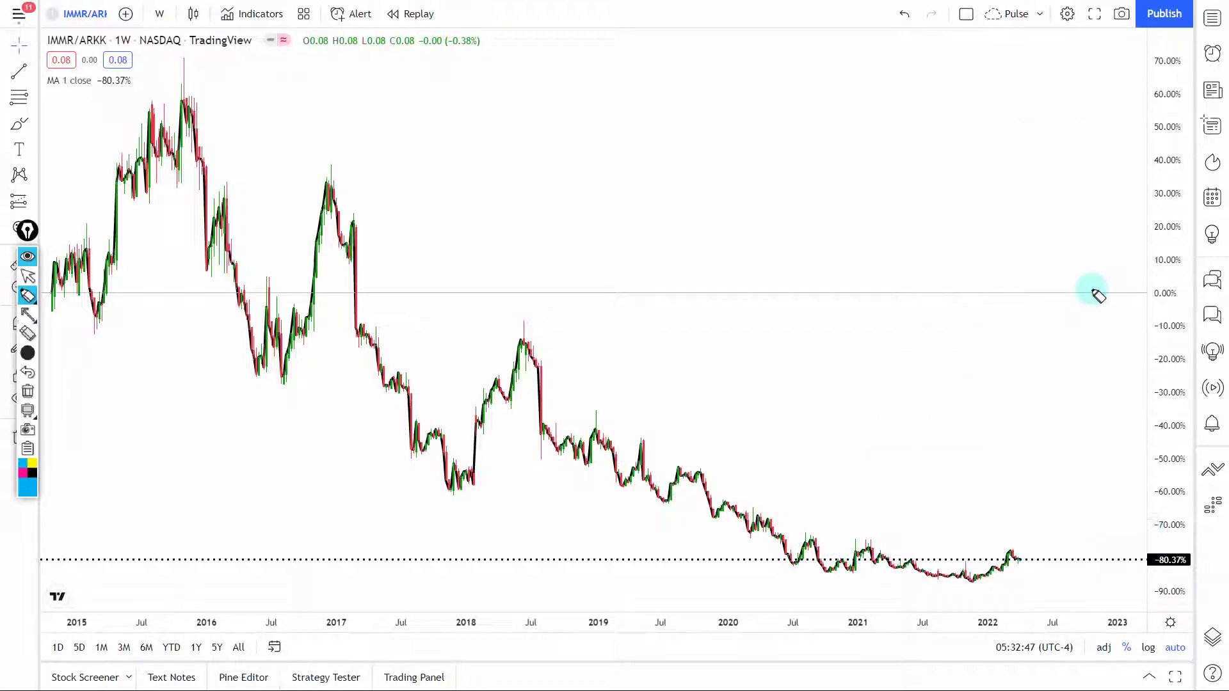
key("Escape")
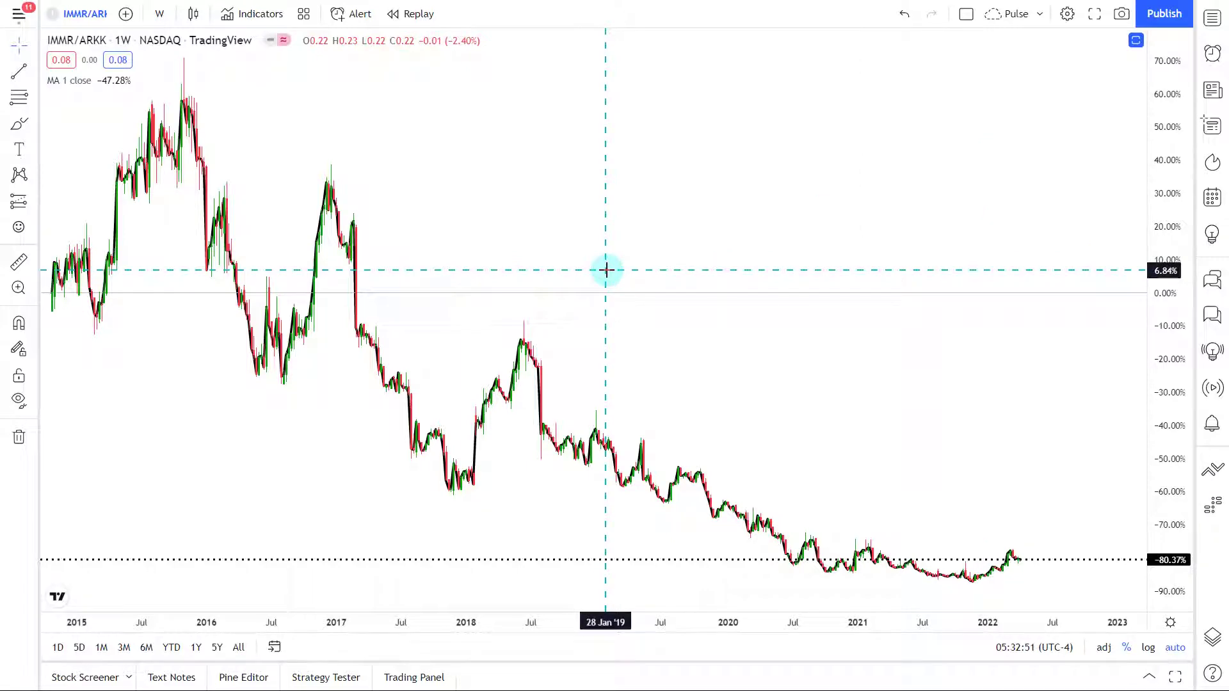
- Mark the early-2022 peak of the IMMR/ARKK ratio with horizontal lines back to the early-2021 highs, and clear the markings
scroll(709, 305, "up", 5)
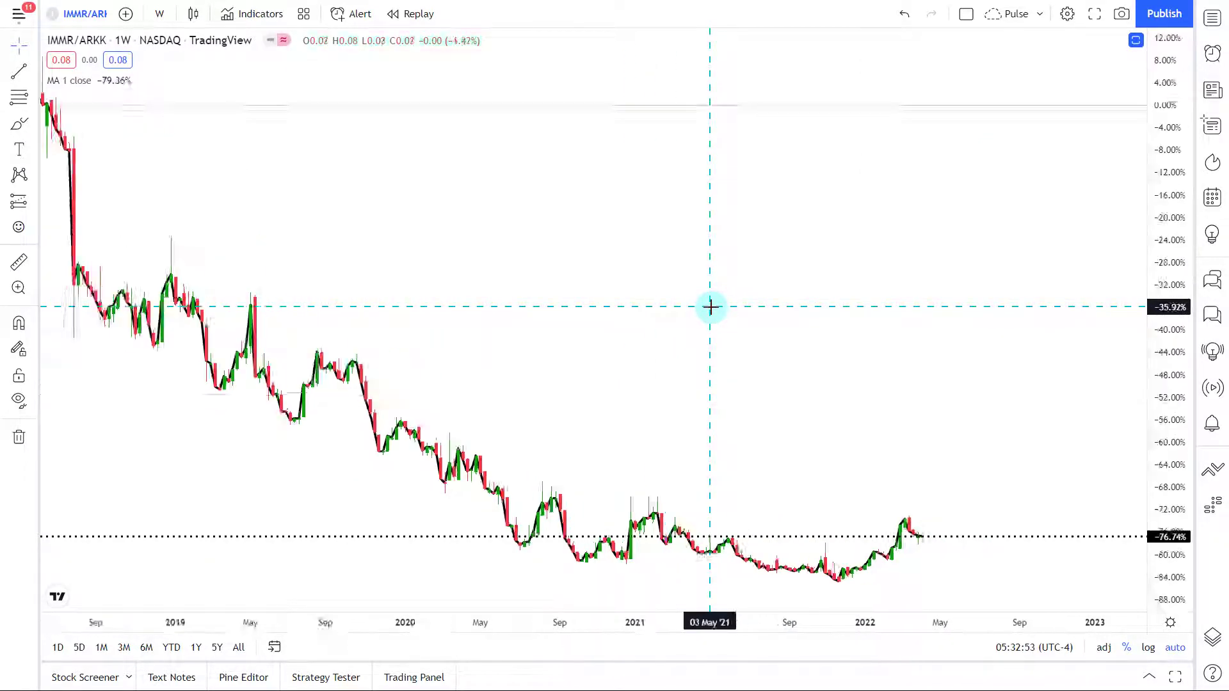
scroll(615, 310, "down", 5)
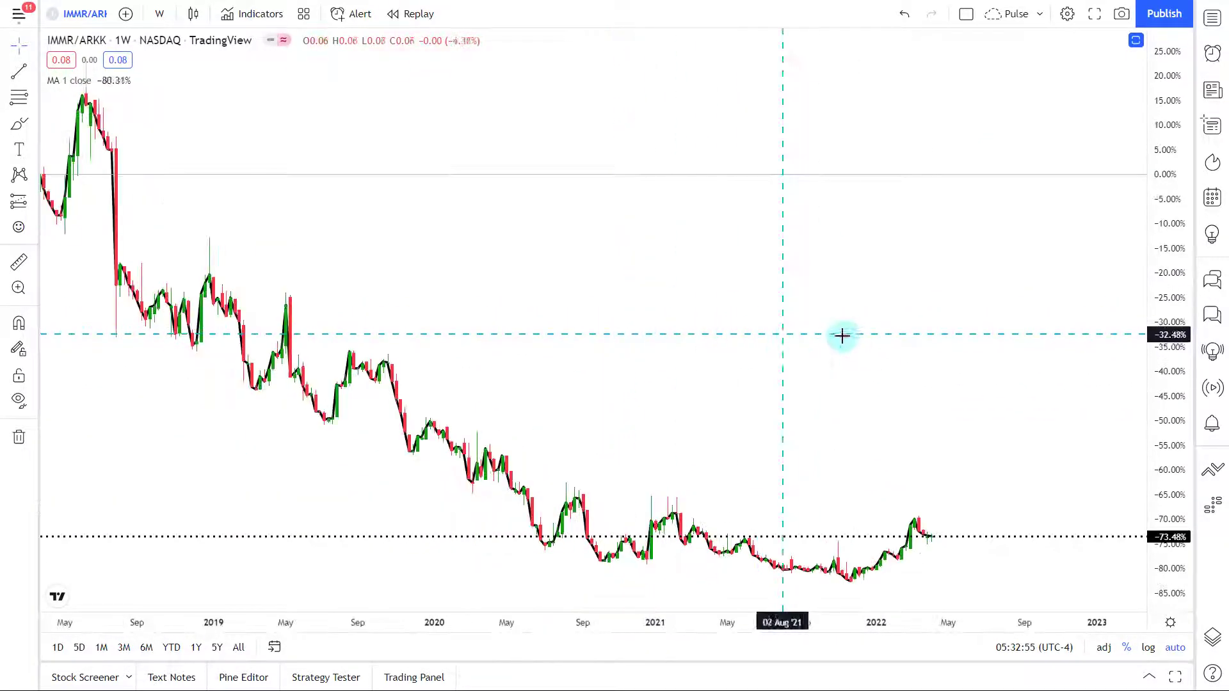
left_click_drag(862, 338, 809, 332)
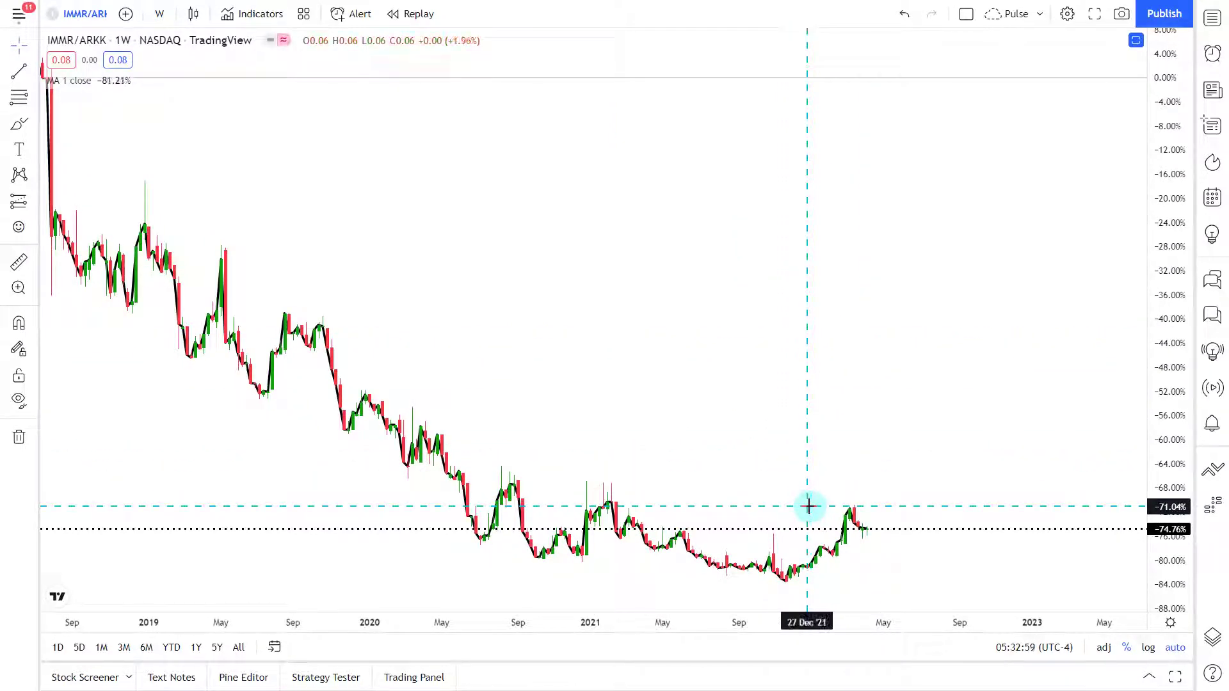
key("ctrl+alt+g")
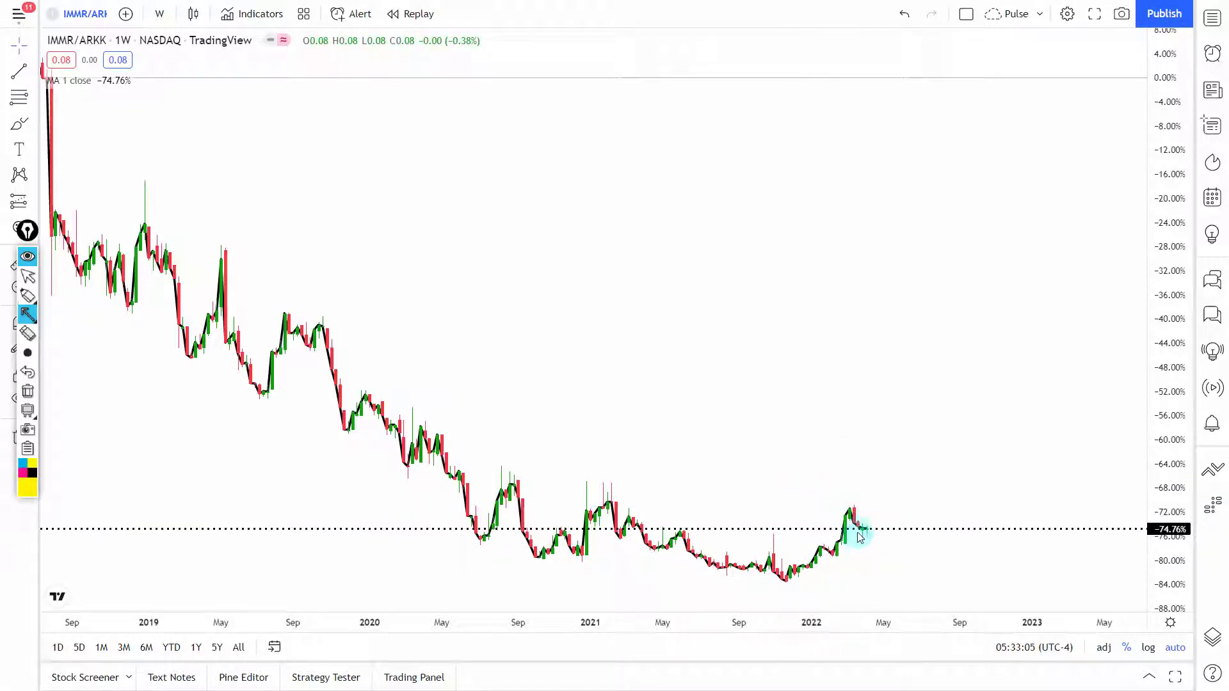
left_click_drag(854, 508, 599, 504)
mouse_move(854, 507)
left_mouse_down()
mouse_move(615, 506)
mouse_move(631, 508)
left_mouse_up()
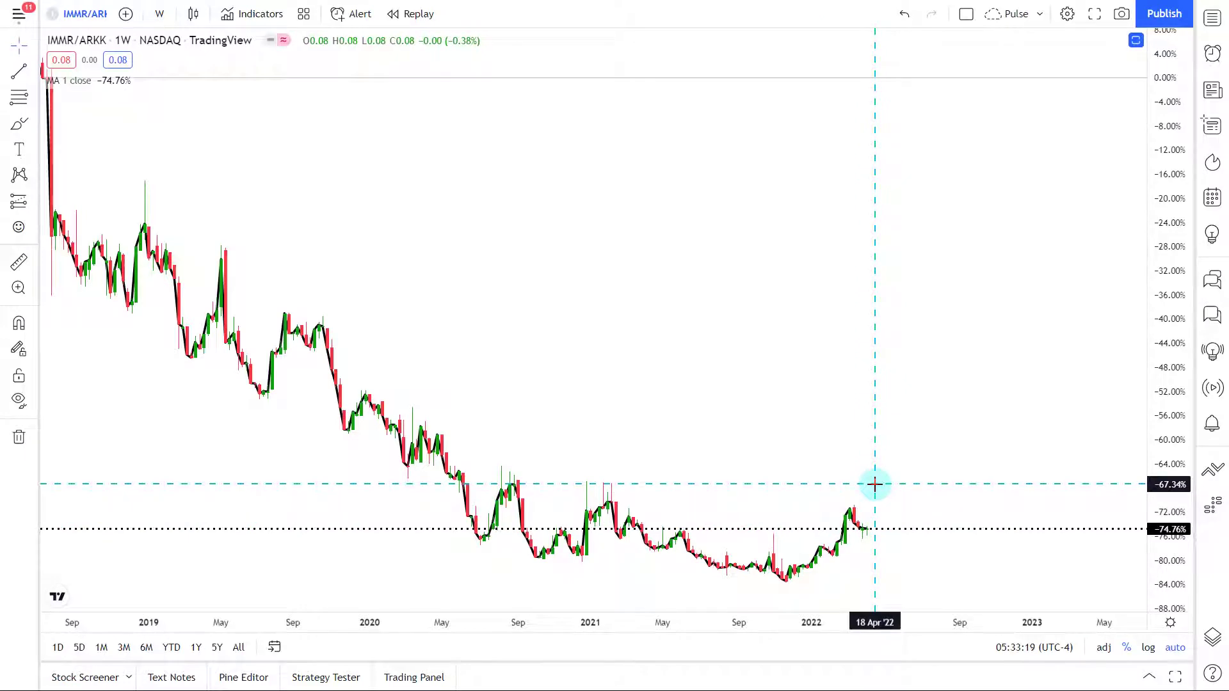
- Measure the IMMR/ARKK ratio's rise from the November 2021 low to the March 2022 peak with the date and price range tool, and clear the measurement
left_click(33, 204)
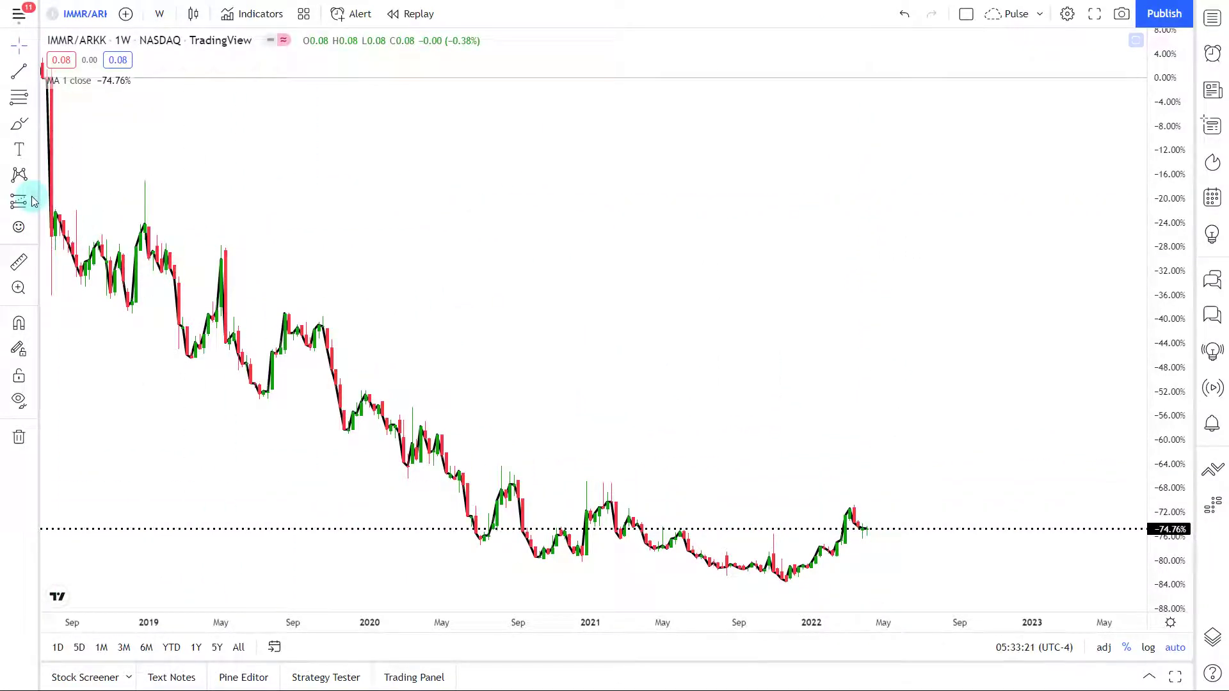
left_click(116, 346)
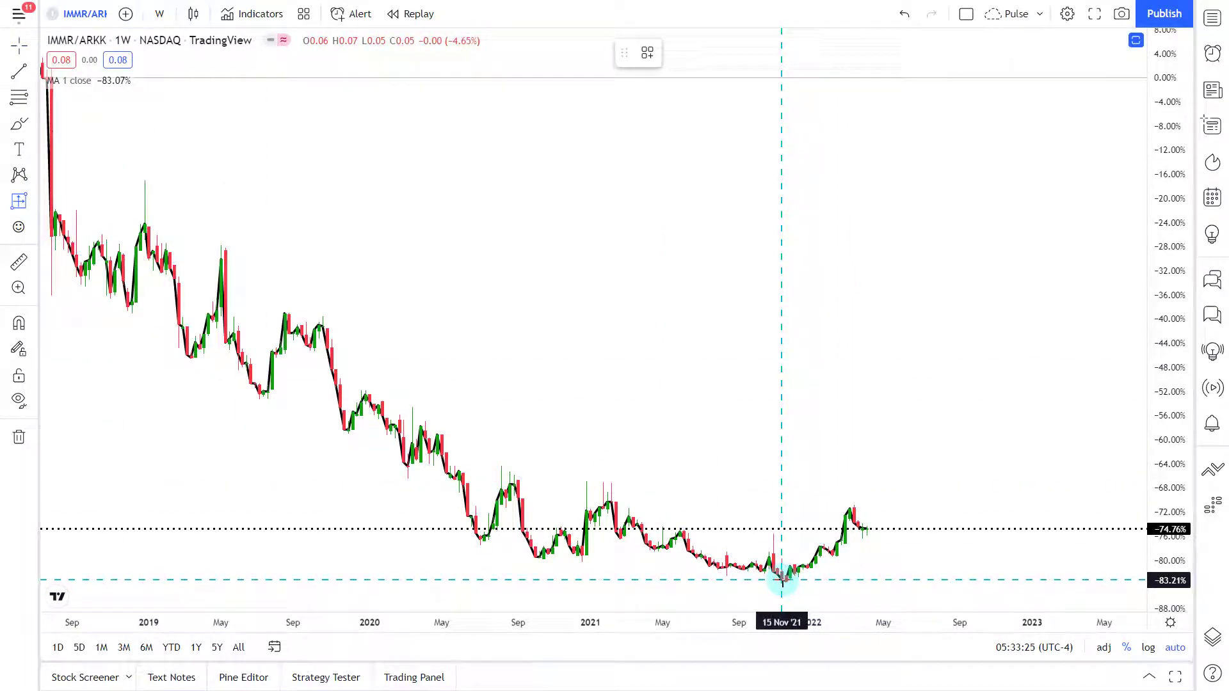
left_click(786, 580)
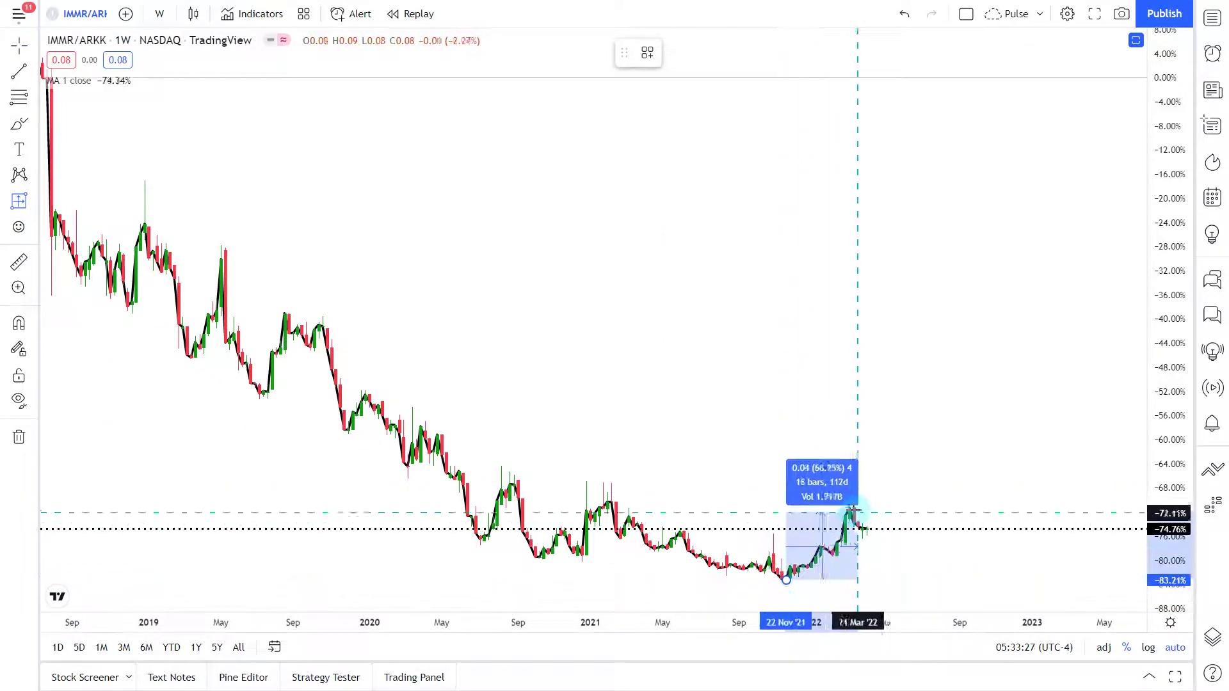
left_click(853, 510)
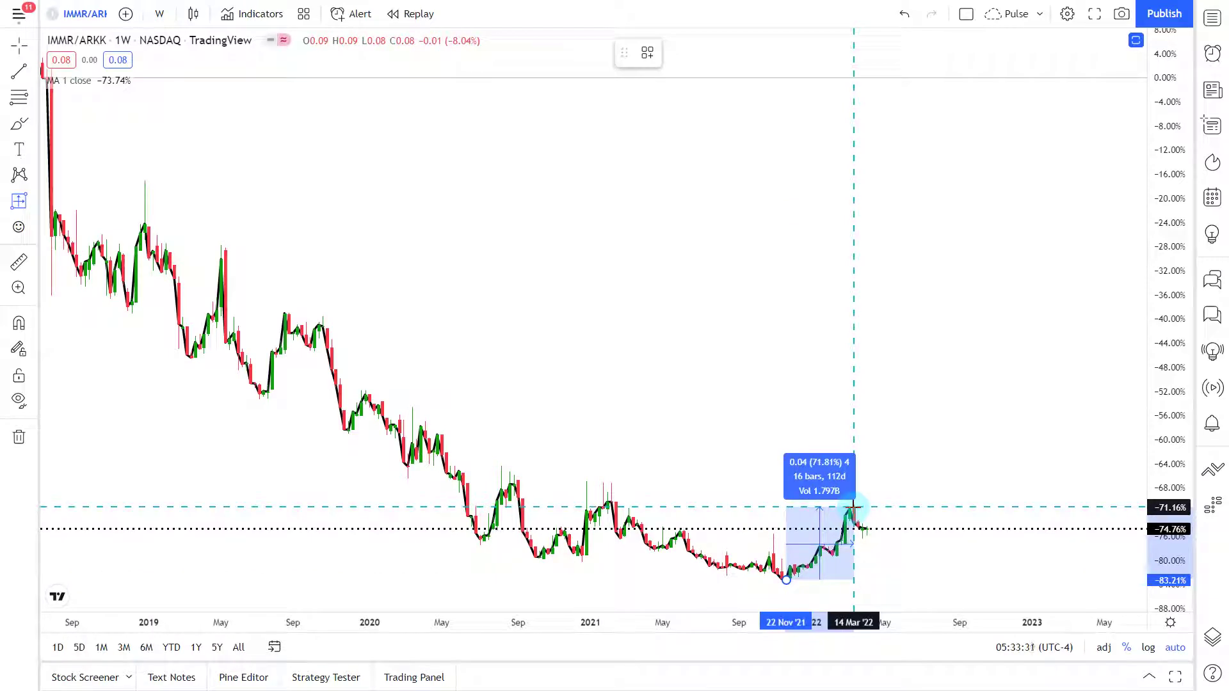
left_click(853, 510)
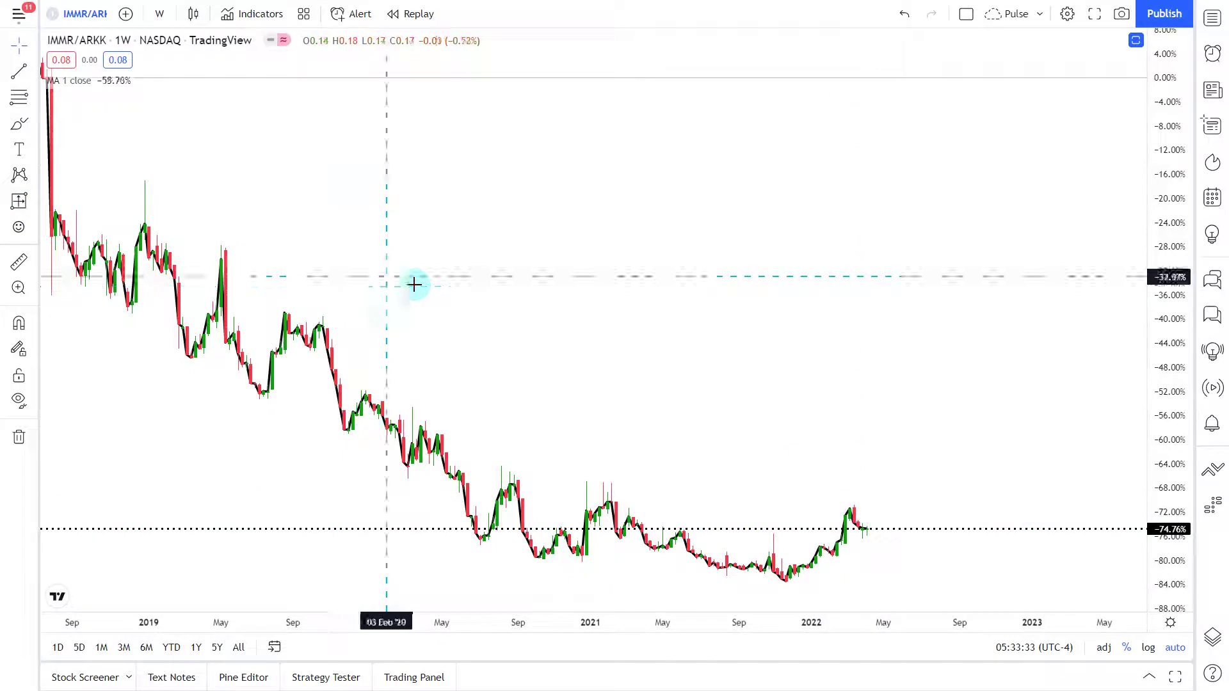
scroll(793, 331, "down", 3)
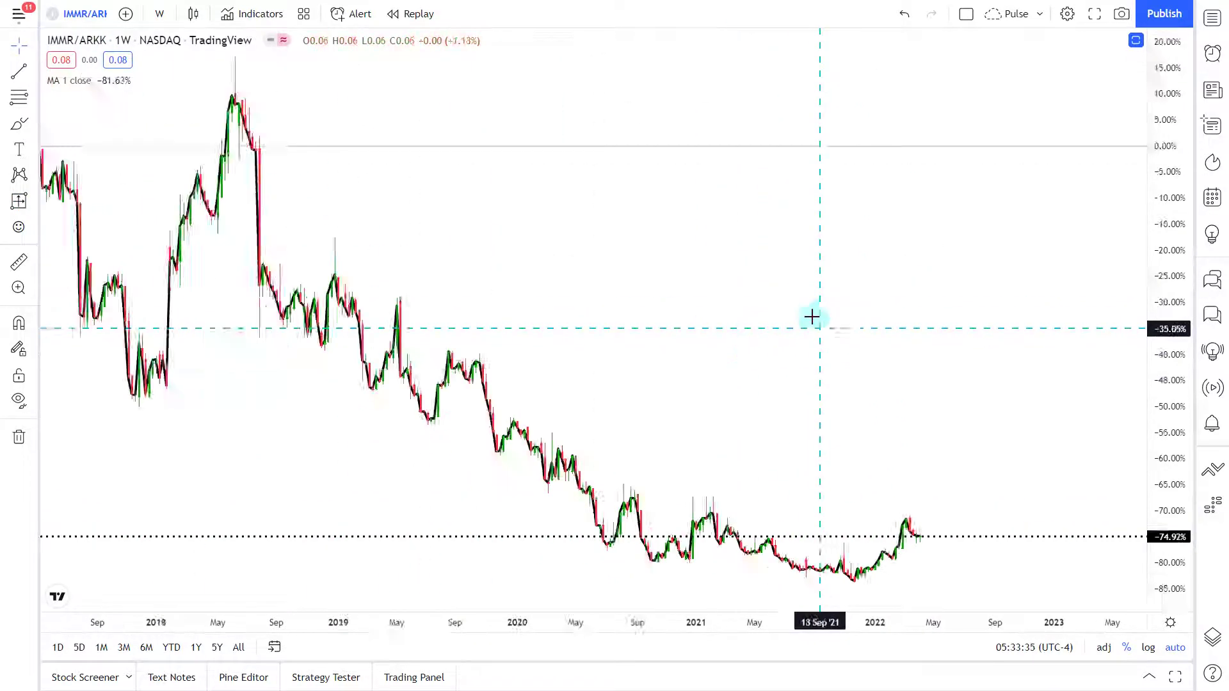
- Set the IMMR/ARKK ratio to daily, examine its Seasonality Forecaster projection through September, and return to the full-size price chart
left_click(160, 13)
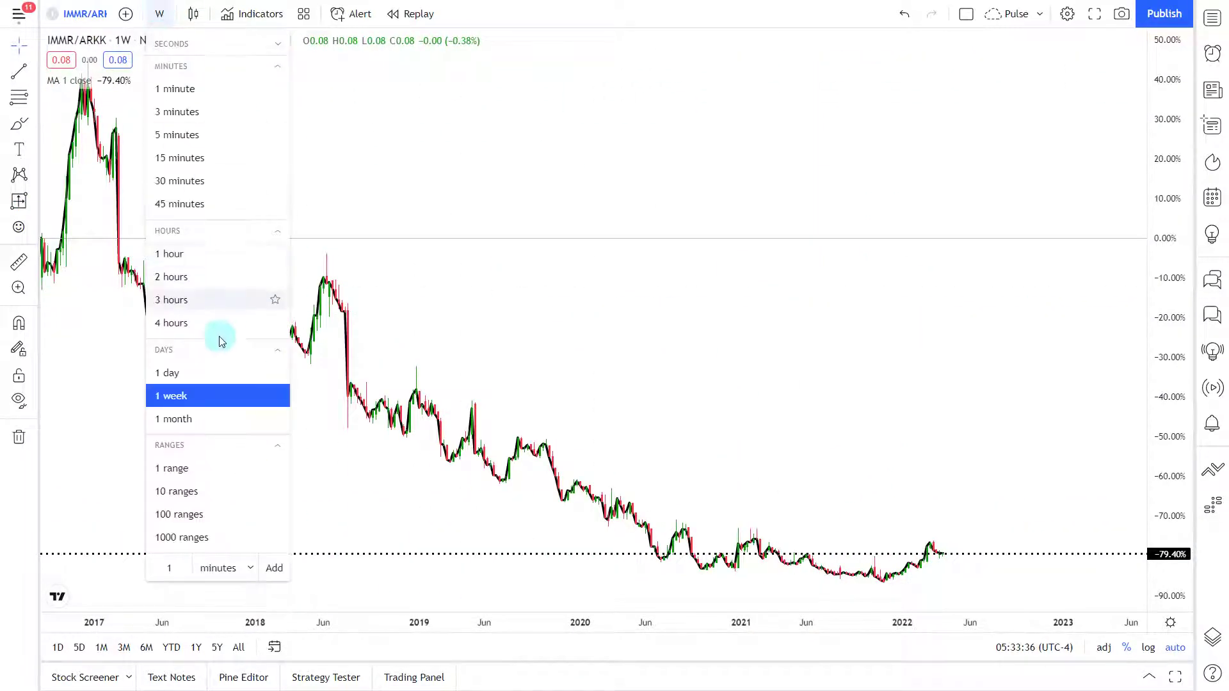
left_click(197, 371)
left_click(1136, 40)
left_click_drag(1022, 121, 761, 144)
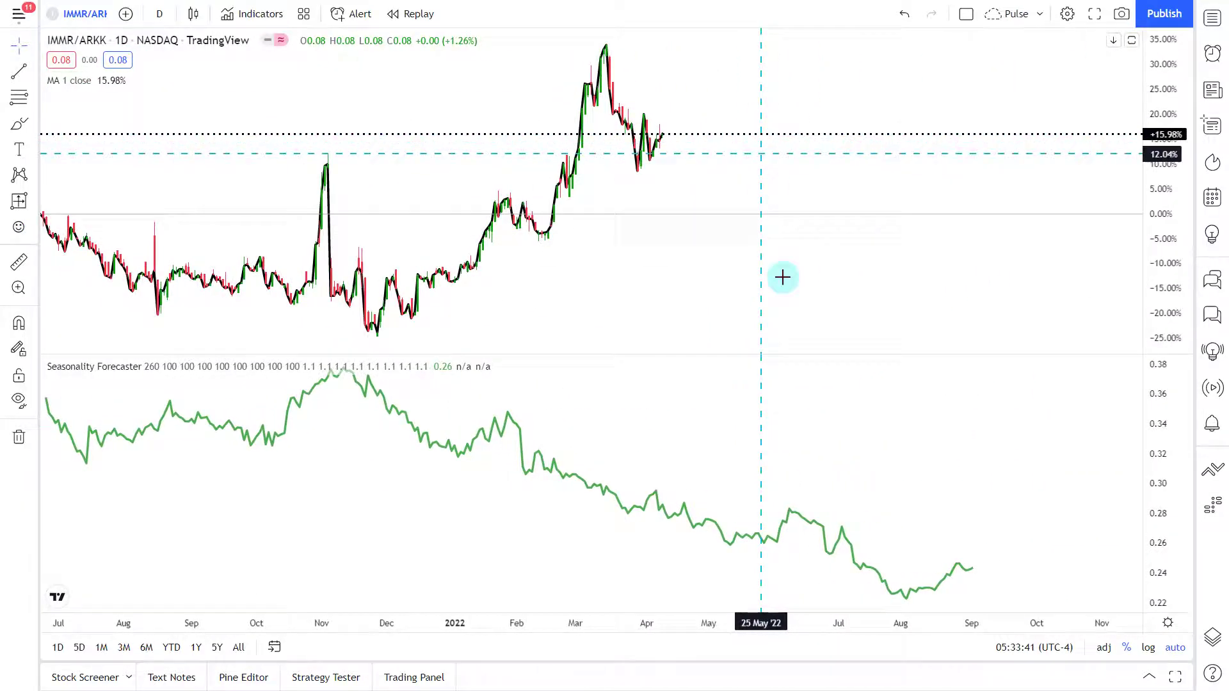
left_click(654, 507)
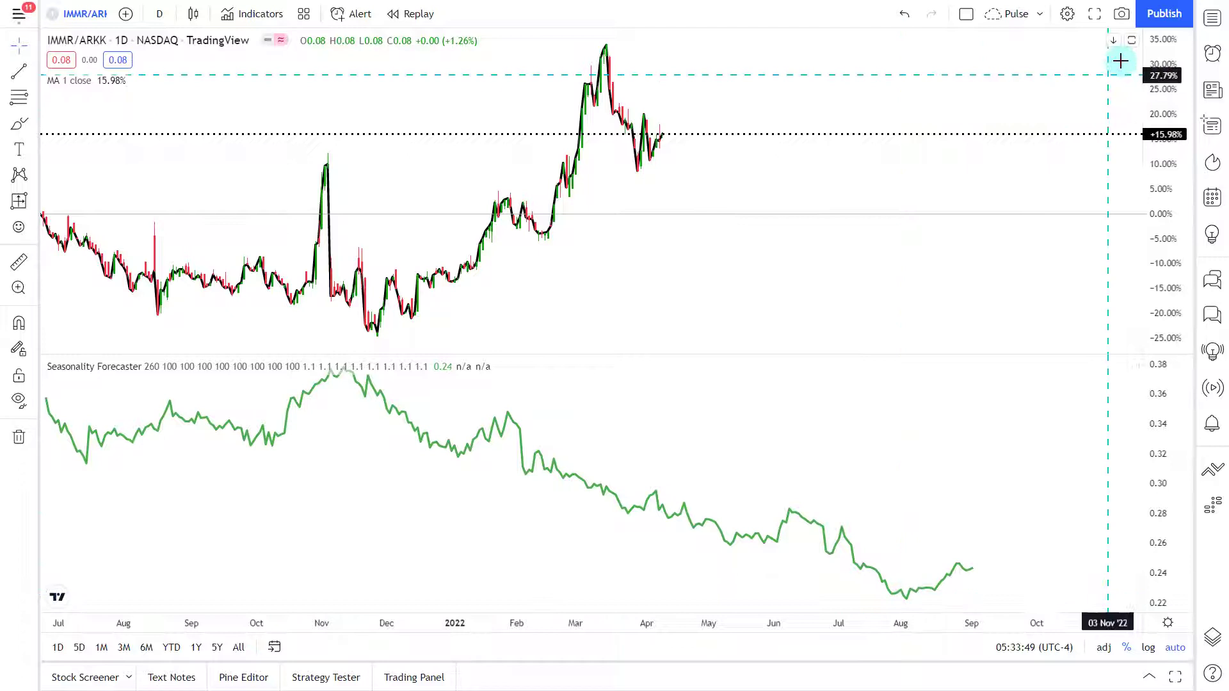
left_click(1130, 40)
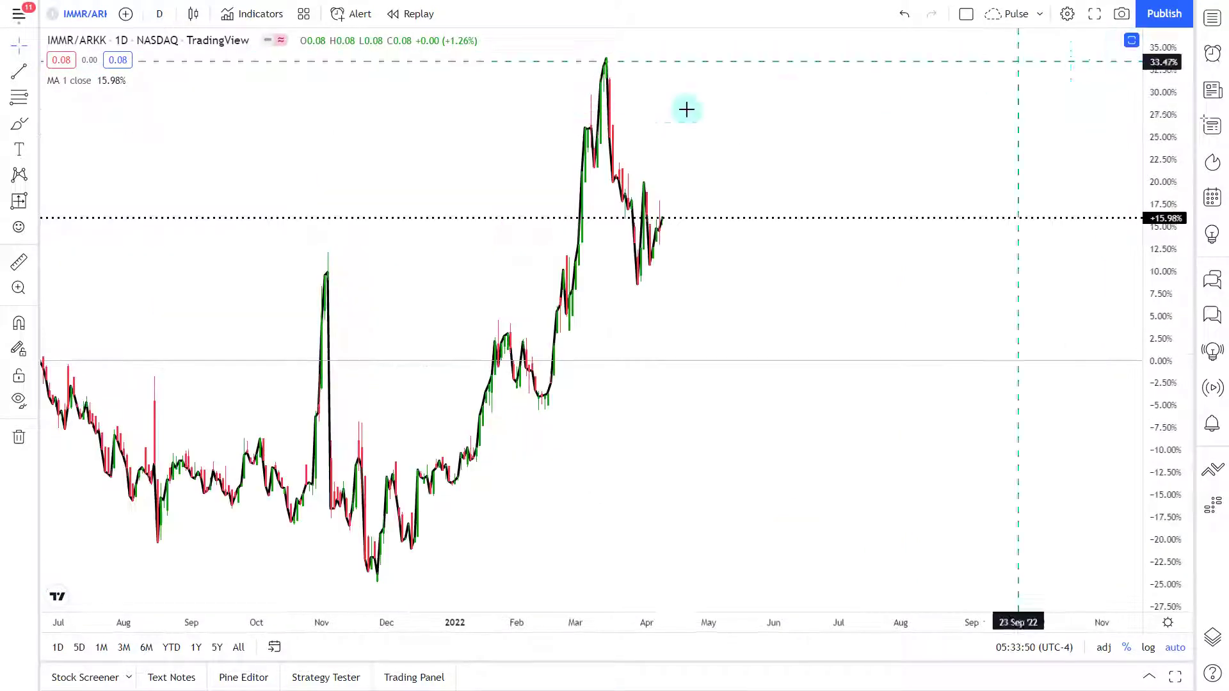
- Set the chart interval to 1 week and load the ARKK/SPY ratio
left_click(159, 13)
left_click(218, 395)
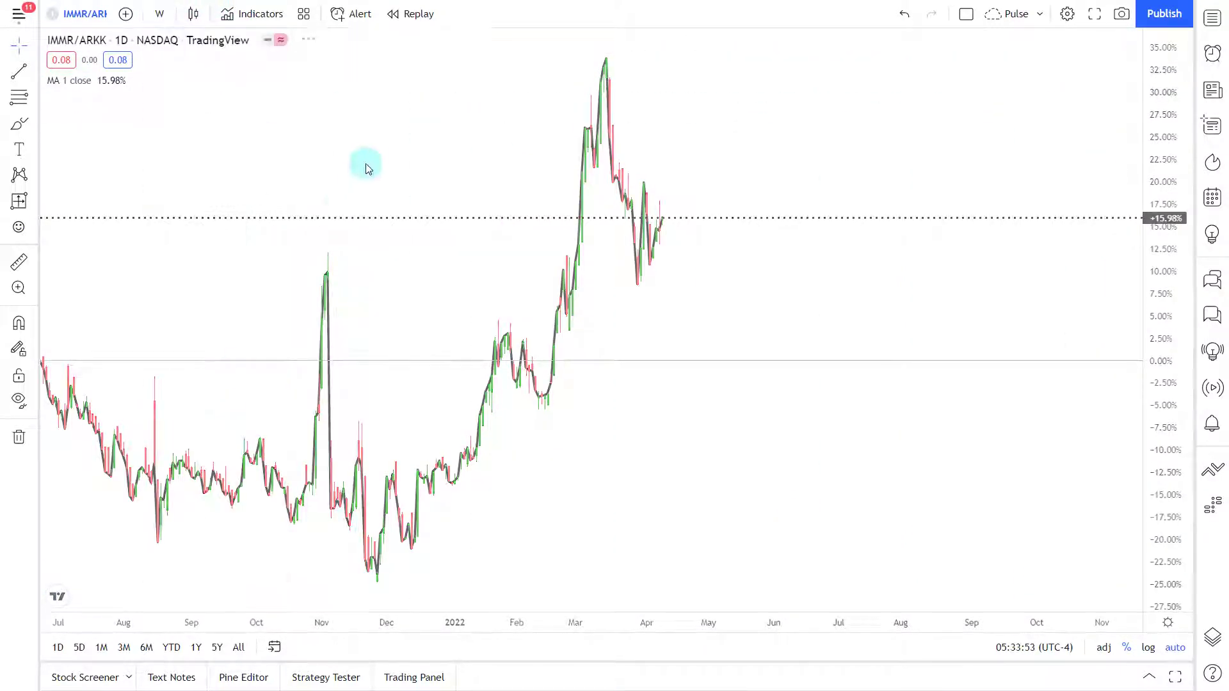
type("ARKK")
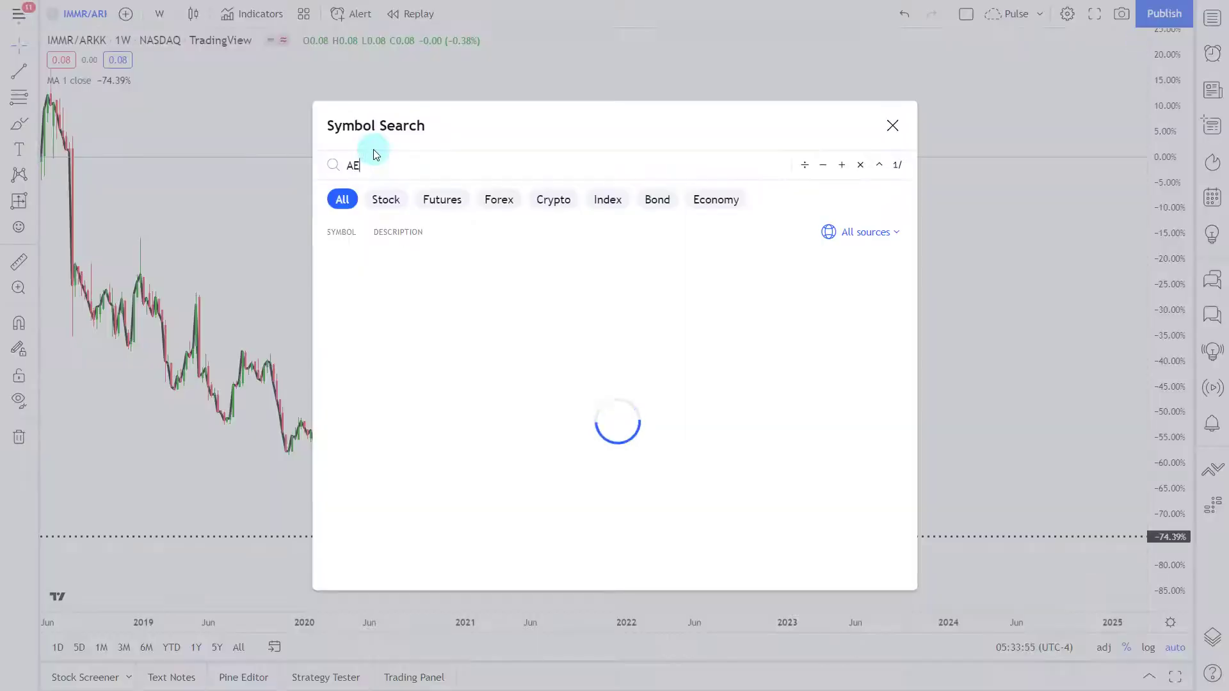
type("/SPY")
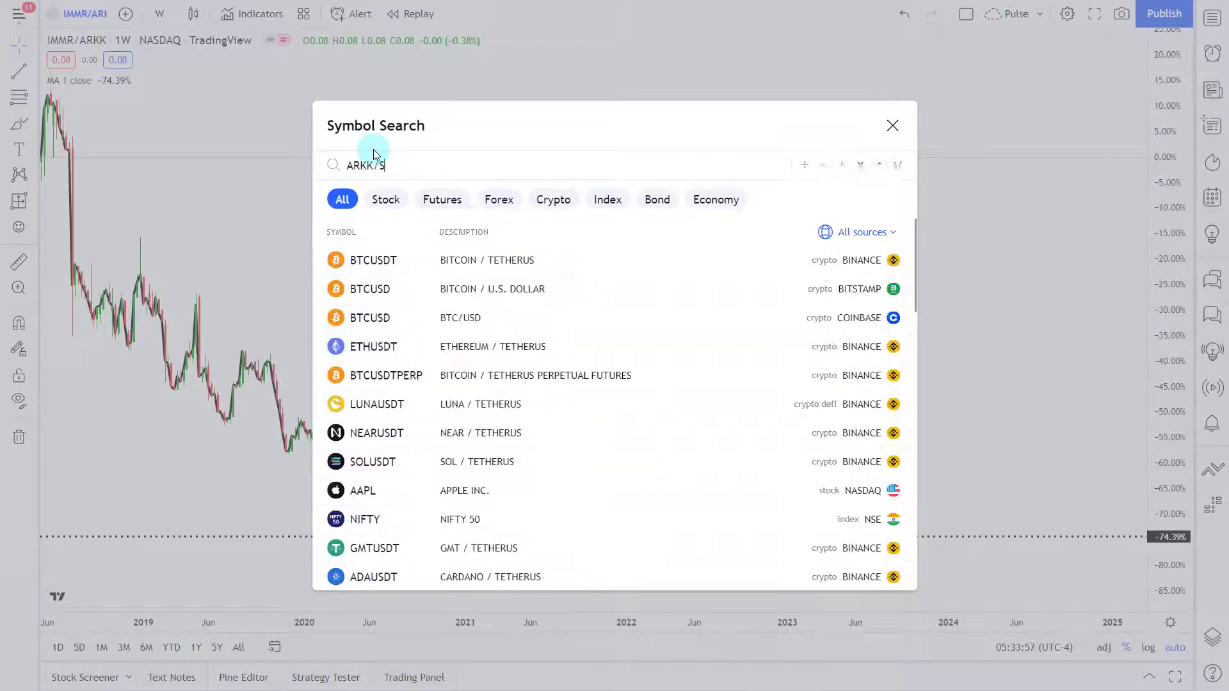
key("Return")
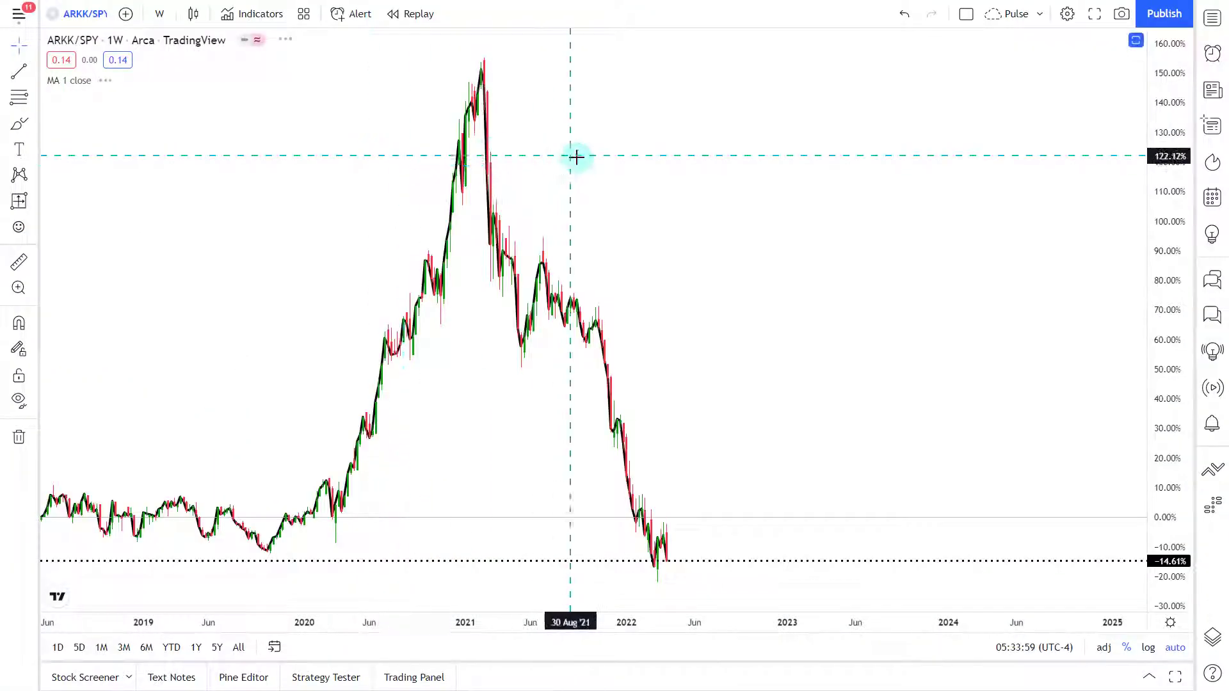
- Examine the weekly ARKK/SPY ratio from 2015 onward, comparing the current level with the late-2019 low
scroll(577, 156, "down", 5)
left_click_drag(579, 156, 703, 161)
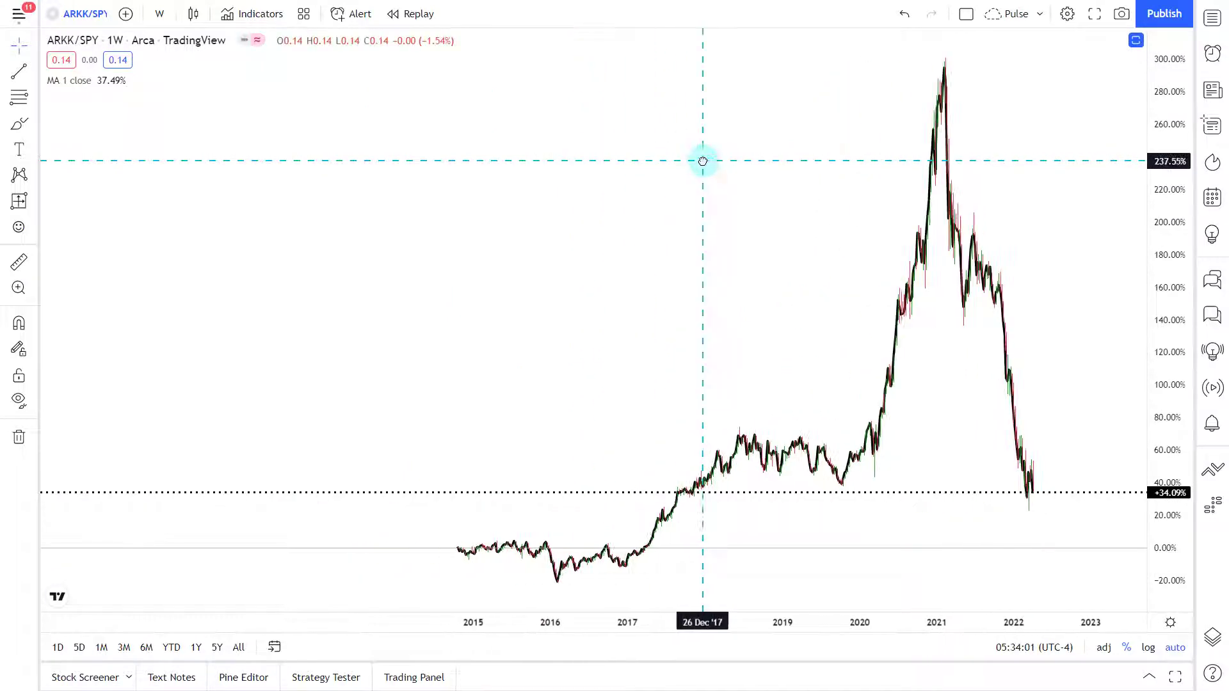
scroll(703, 162, "up", 5)
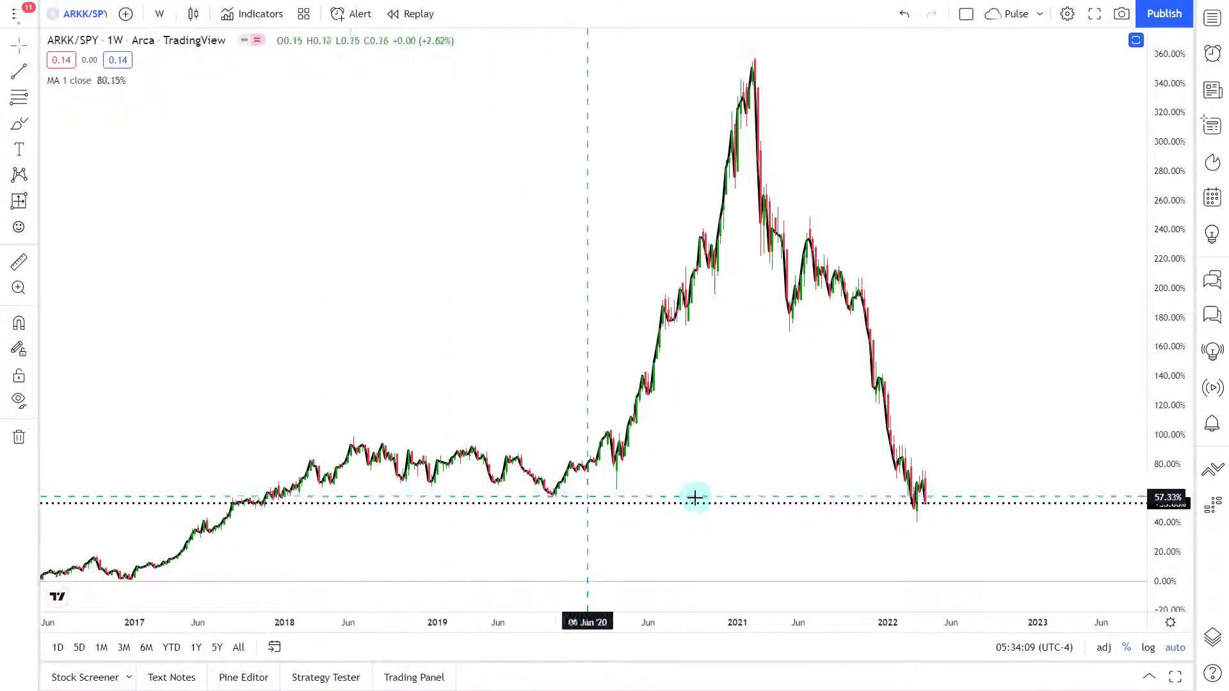
scroll(895, 507, "up", 3)
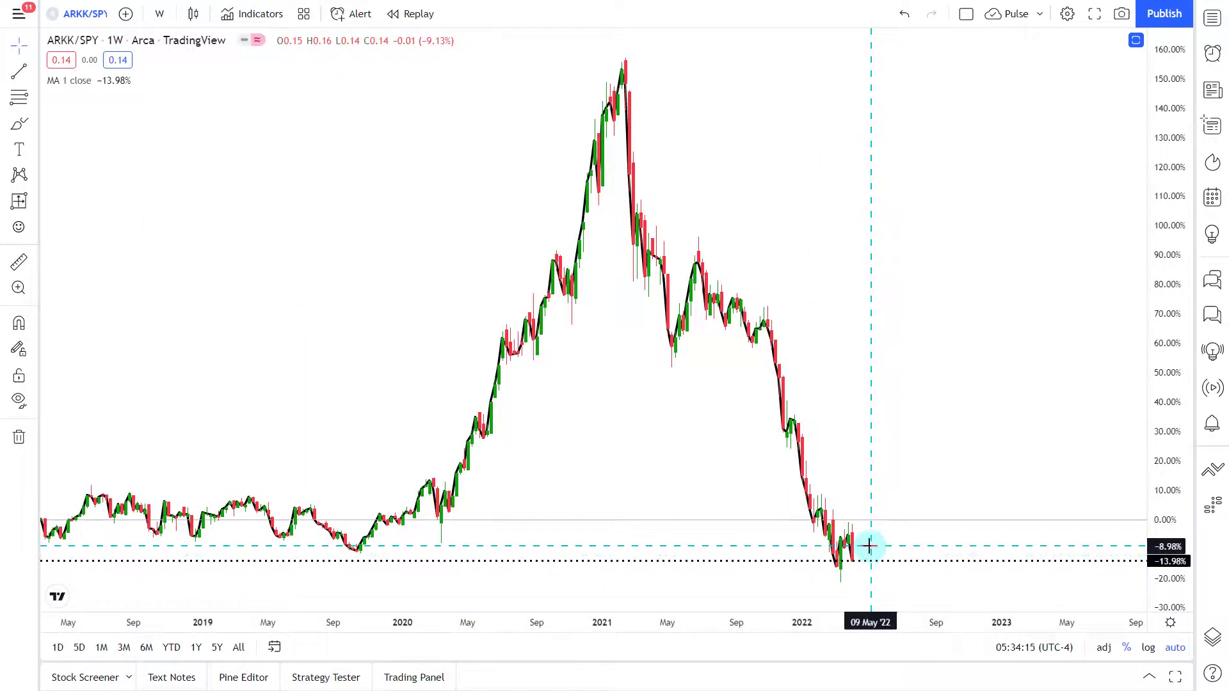
scroll(869, 546, "down", 5)
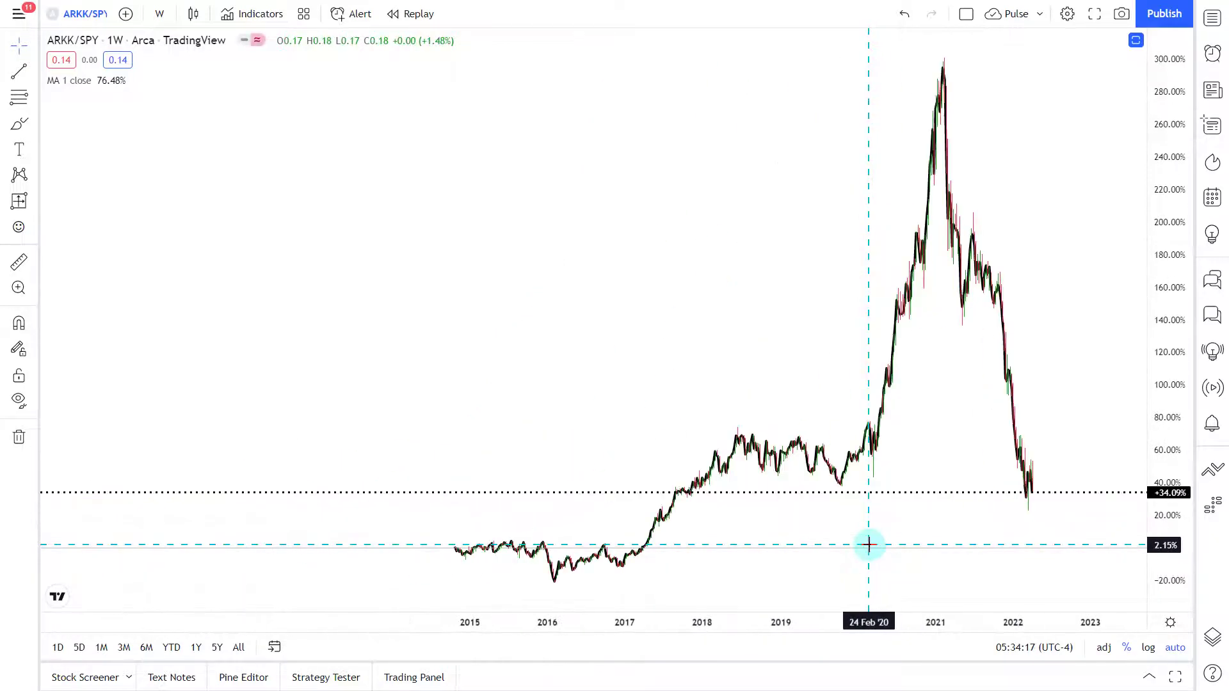
scroll(869, 546, "up", 5)
scroll(885, 458, "down", 3)
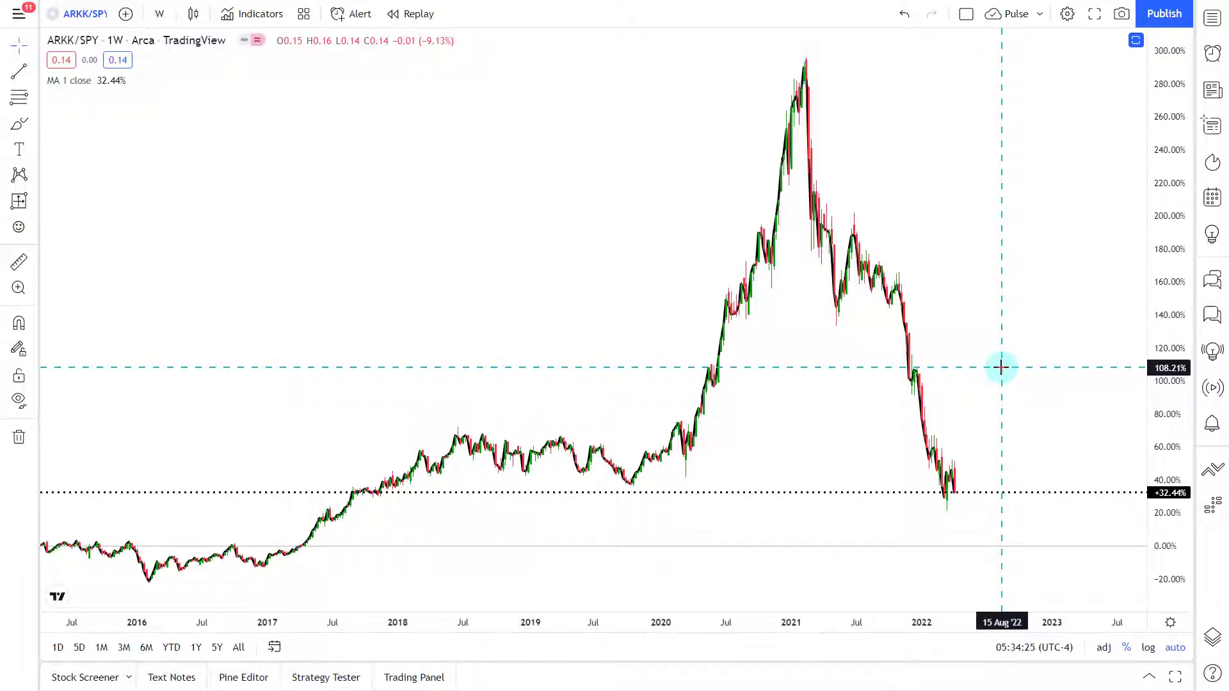
scroll(1002, 367, "up", 2)
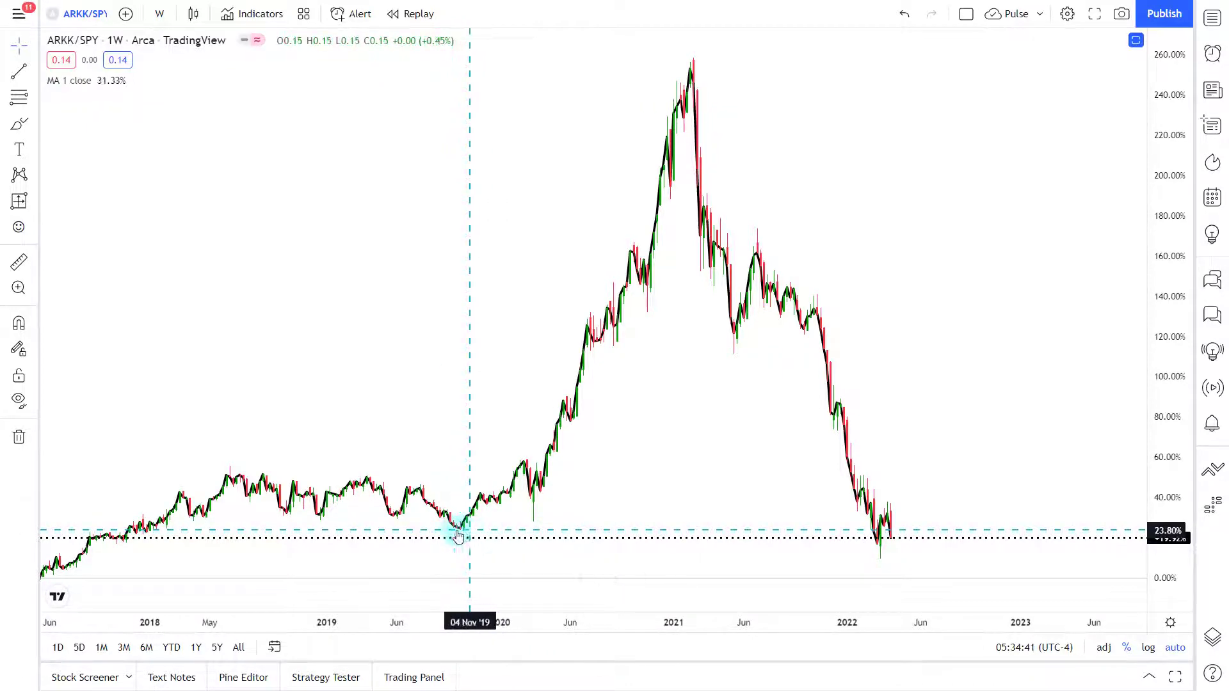
scroll(936, 533, "up", 3)
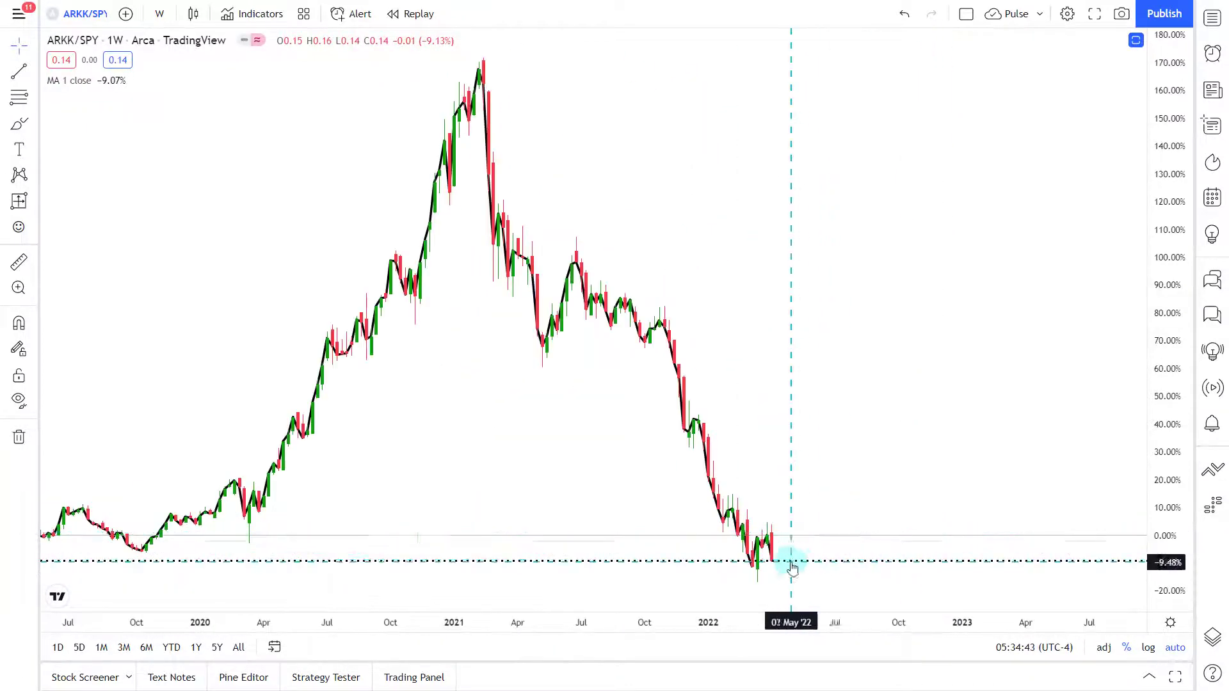
scroll(880, 544, "down", 2)
scroll(858, 543, "down", 3)
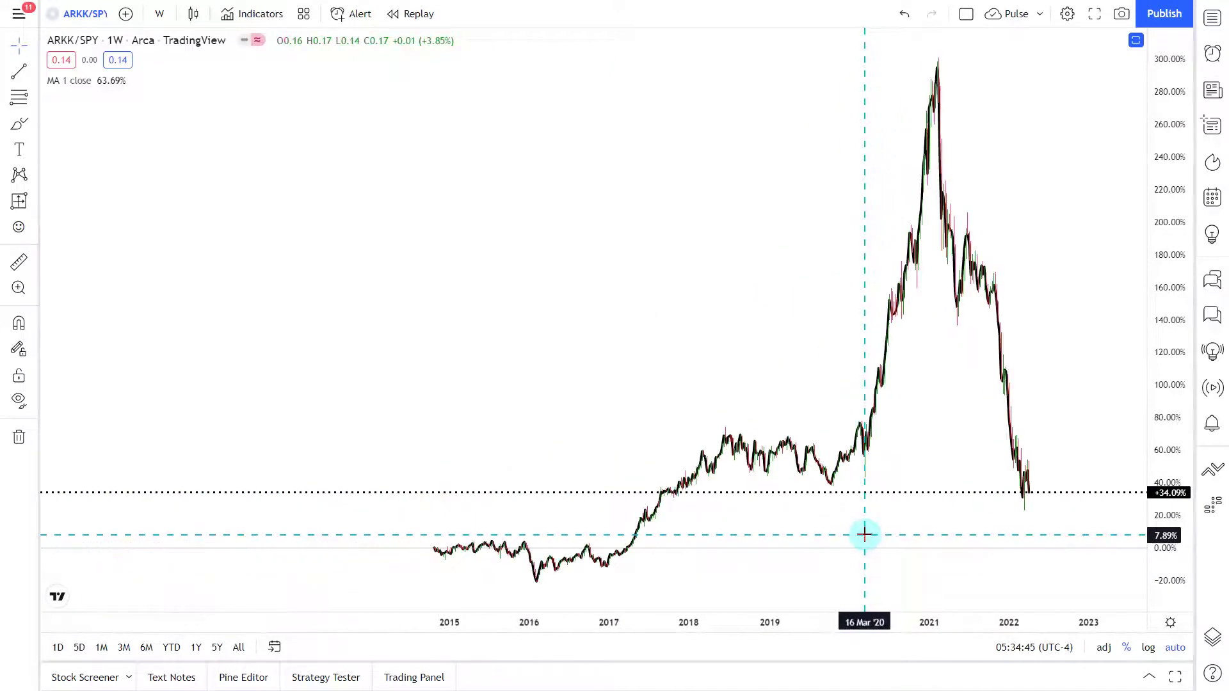
scroll(863, 534, "up", 1)
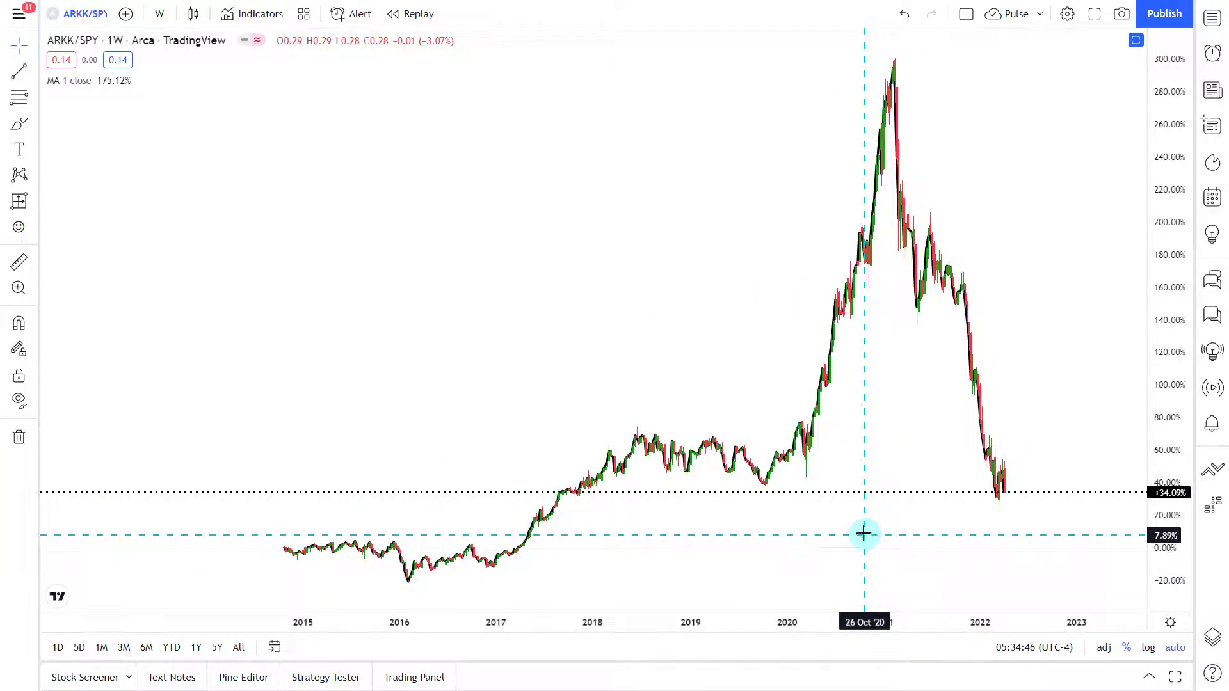
- Set the ARKK/SPY ratio to daily and examine the decline since November 2021 and the March 2022 rebound
left_click(160, 14)
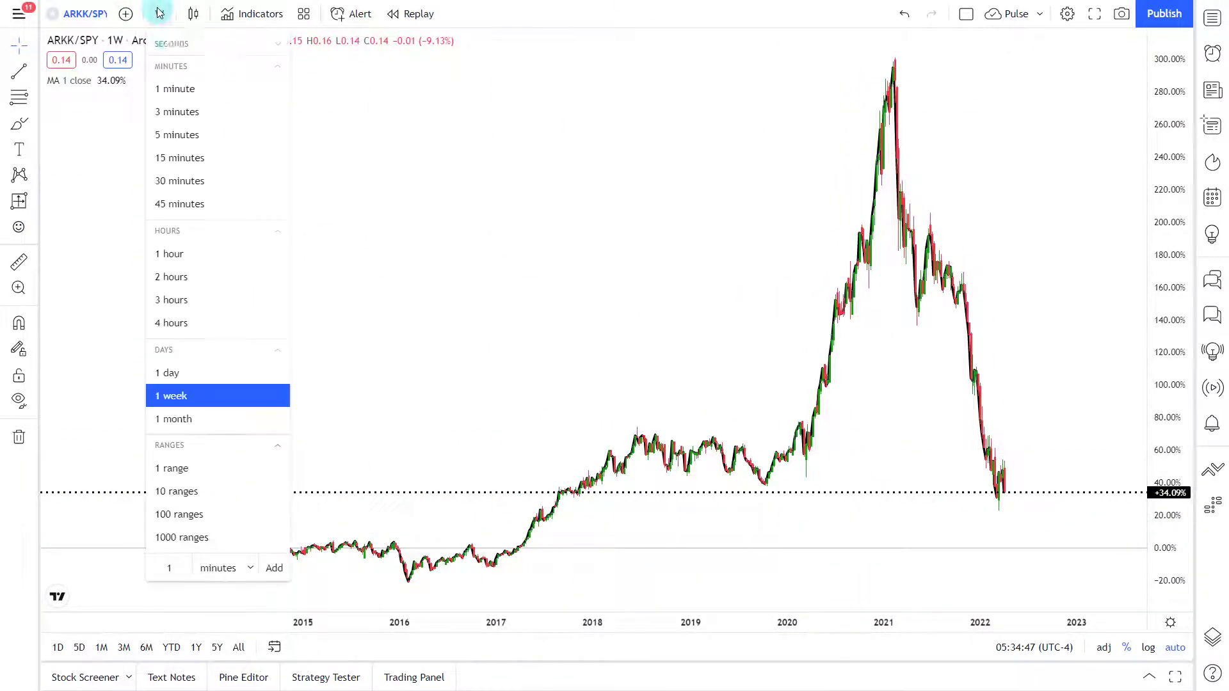
left_click(201, 379)
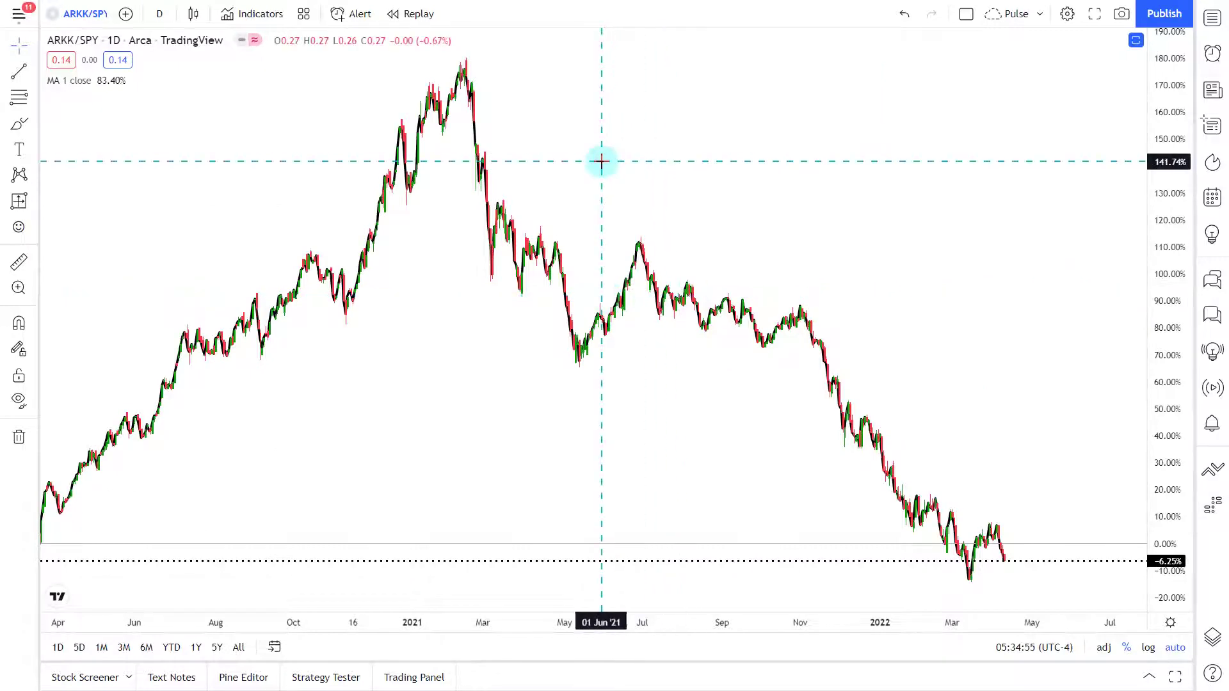
scroll(605, 164, "up", 5)
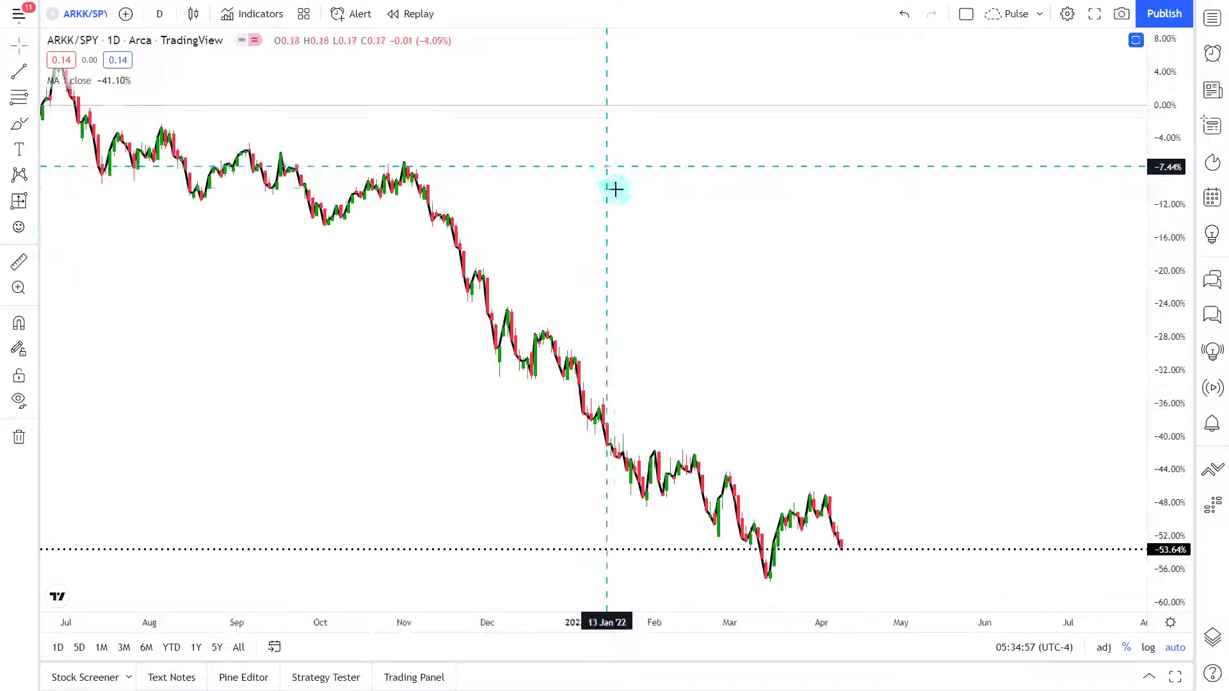
scroll(621, 197, "up", 3)
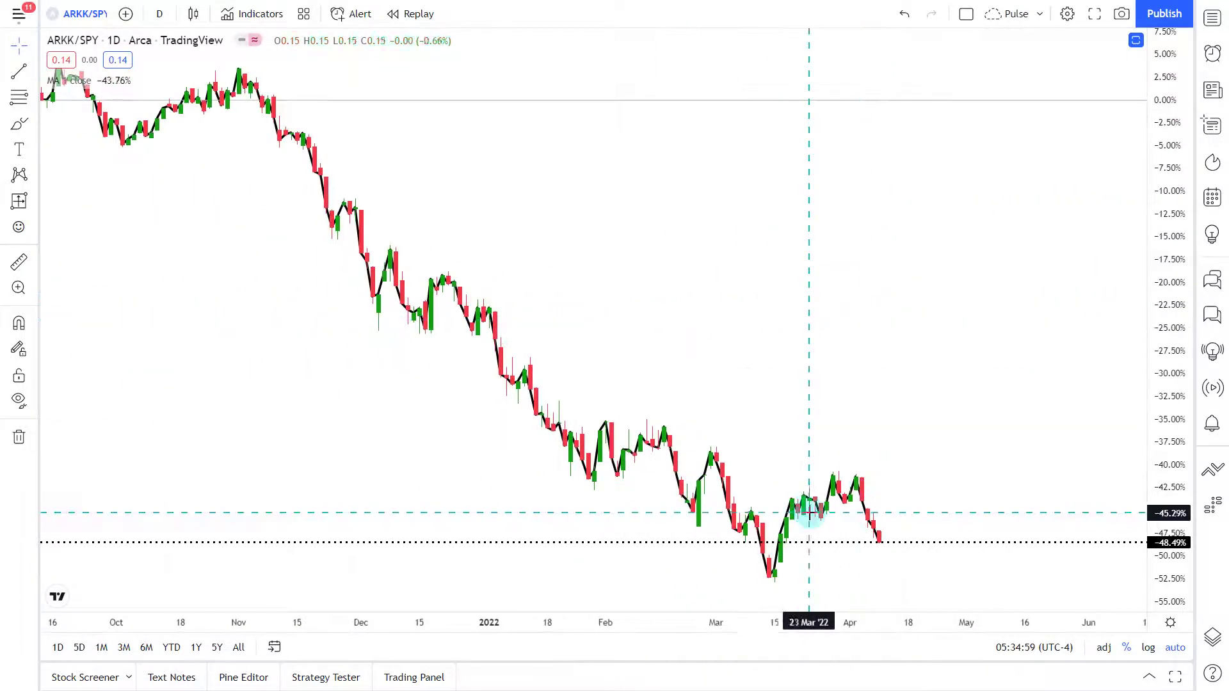
- Mark the late-March high of the ARKK/SPY ratio and the drop beyond it with downward arrows, and clear the annotations
key("ctrl+alt+g")
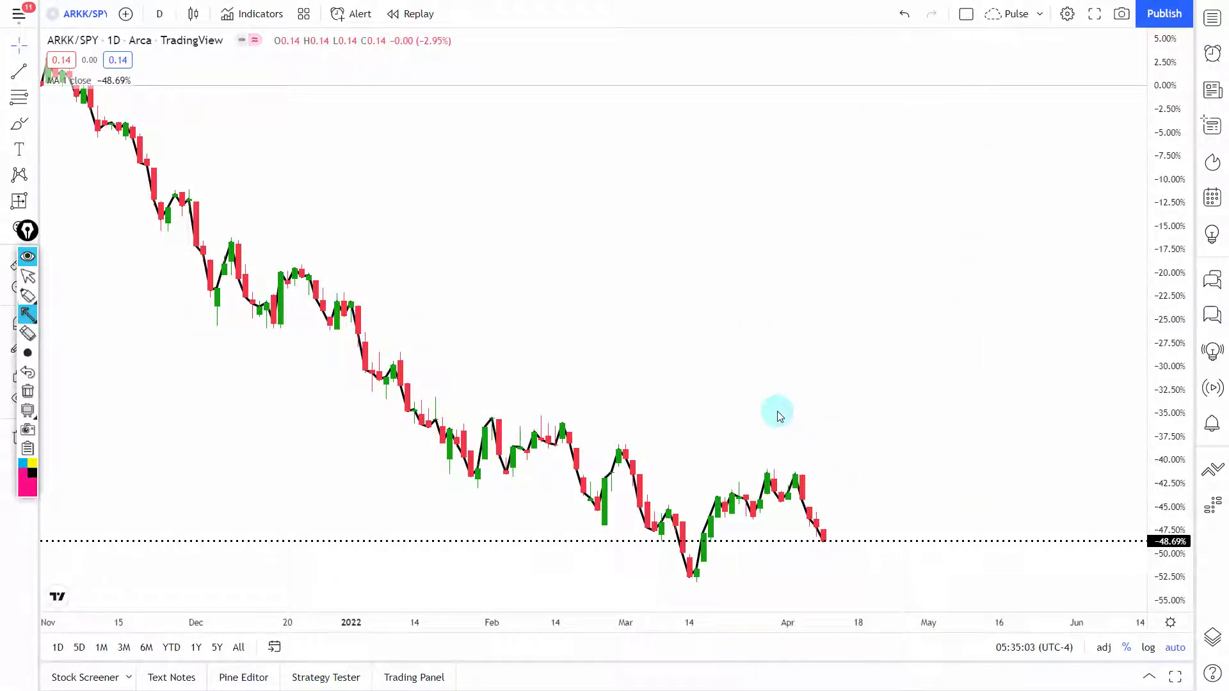
left_click_drag(766, 375, 771, 464)
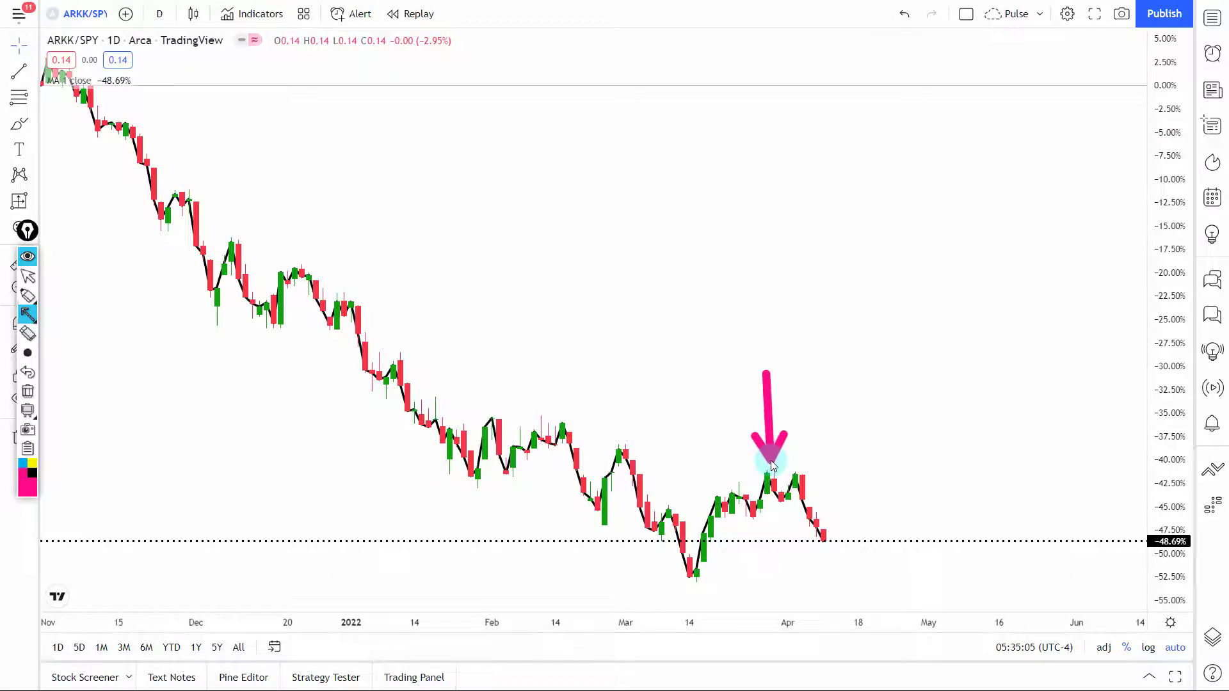
mouse_move(803, 361)
left_mouse_down()
mouse_move(797, 472)
mouse_move(902, 595)
left_mouse_up()
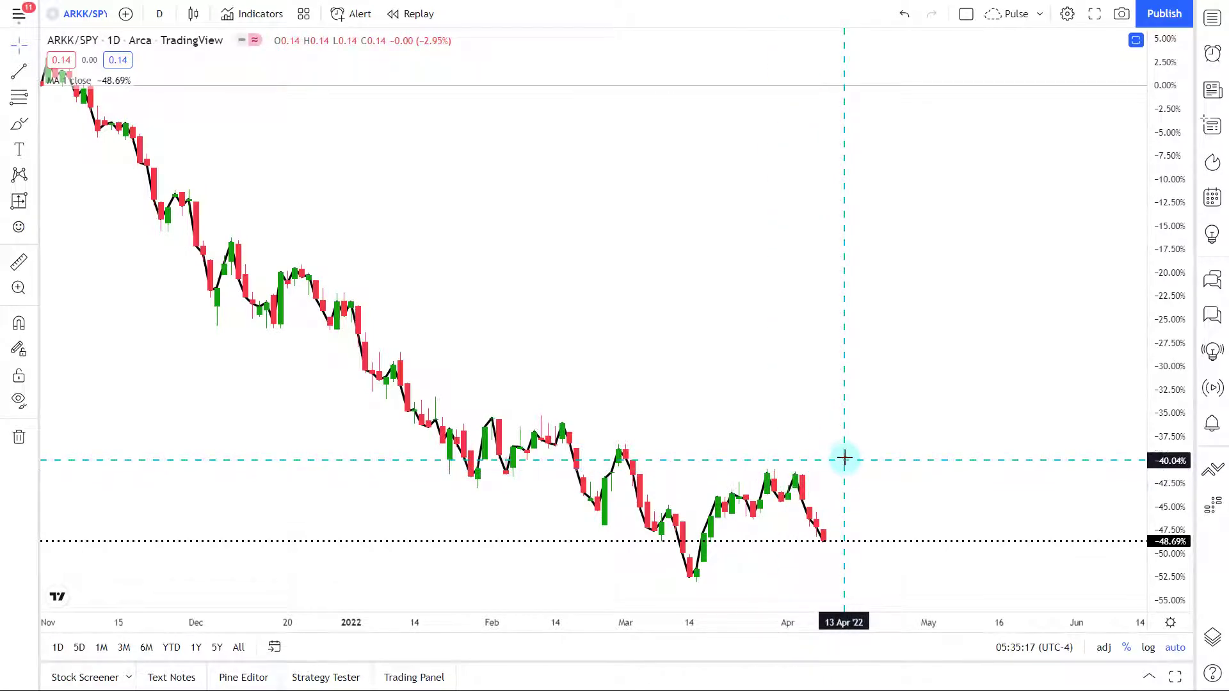
- Bring up the Seasonality Forecaster under the daily ARKK/SPY ratio and examine its projection through September
scroll(844, 457, "down", 2)
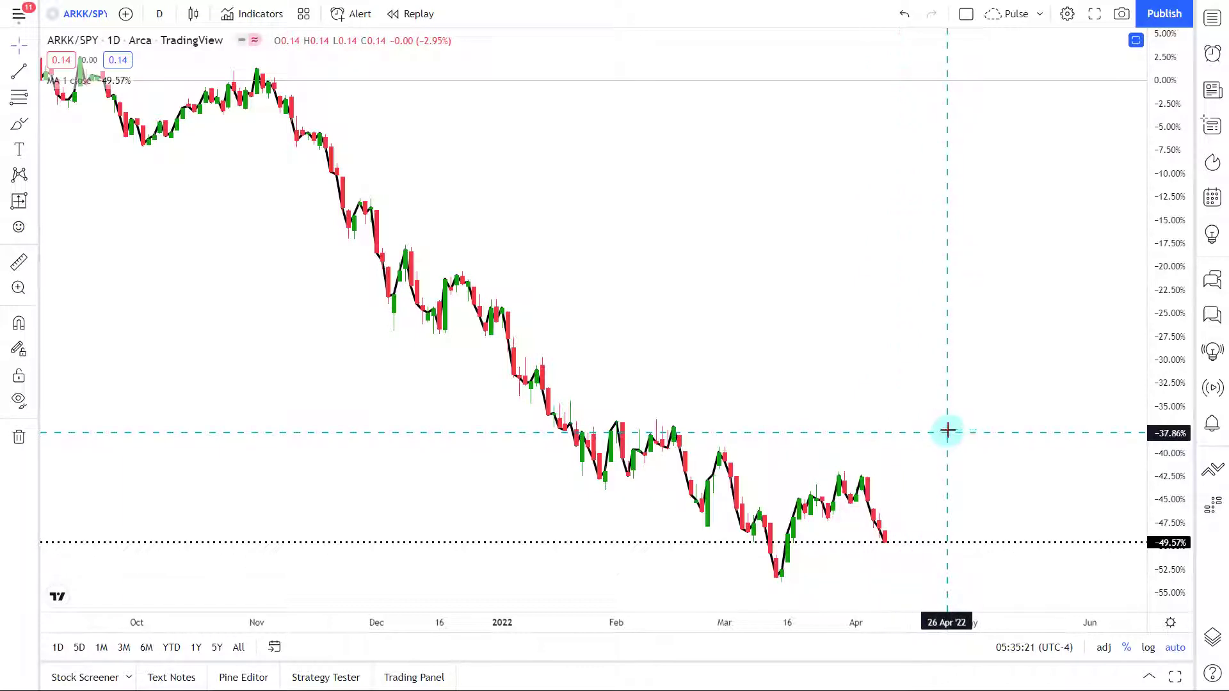
scroll(947, 431, "down", 2)
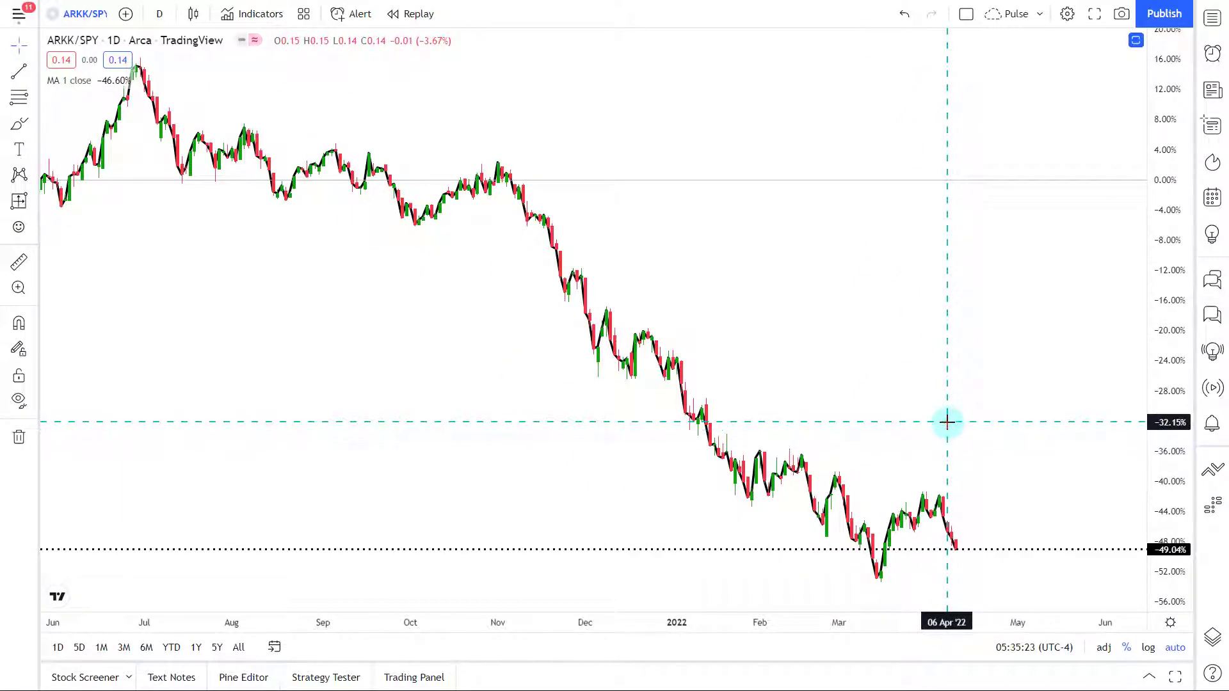
left_click(1136, 41)
left_click_drag(1042, 274, 588, 291)
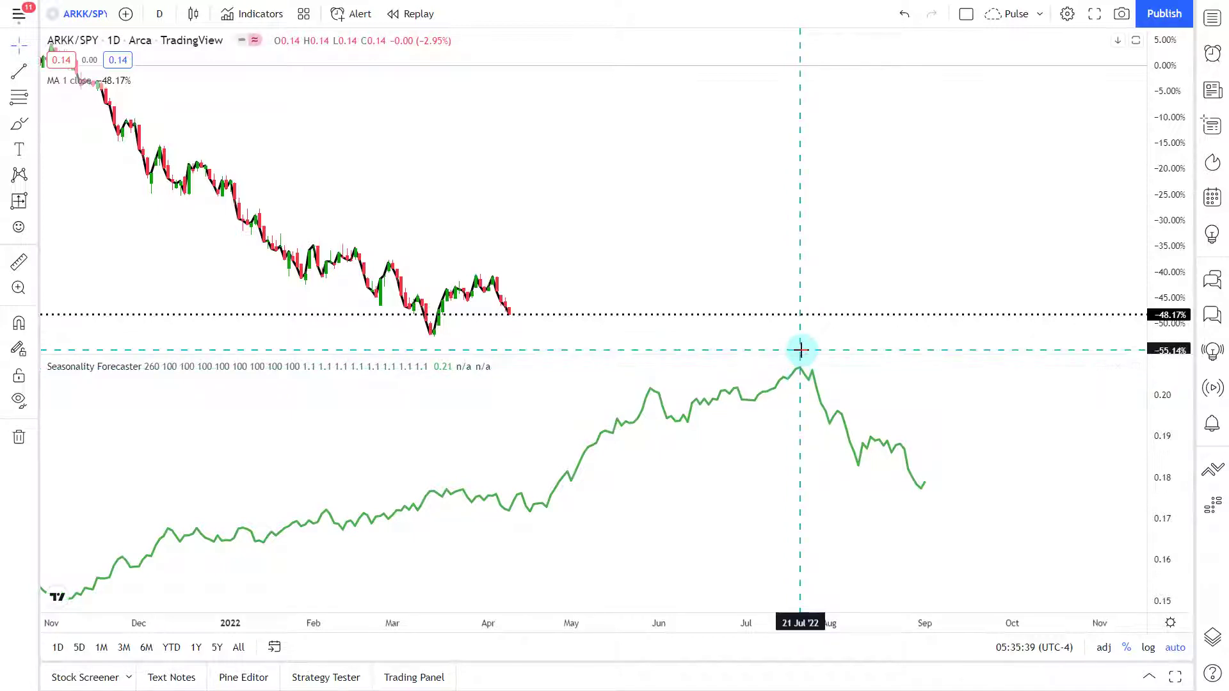
scroll(787, 276, "down", 2)
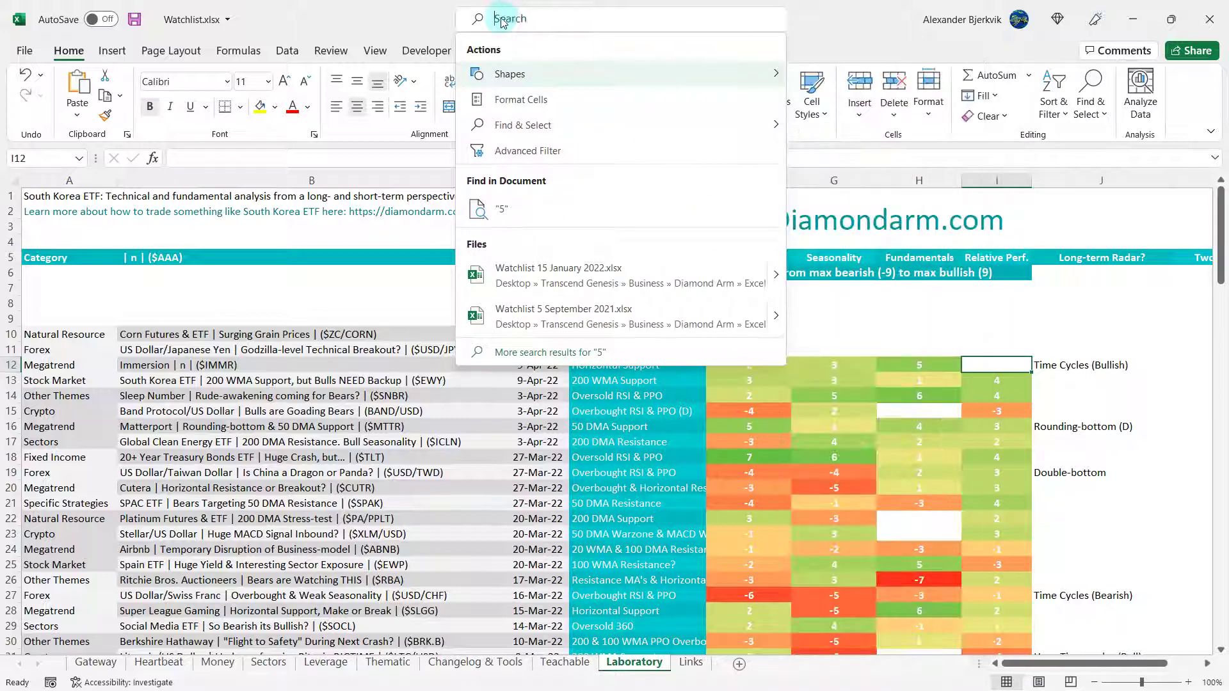
- Rate Immersion's relative performance 5 in the Laboratory sheet and unhide the Bear/Bull column
left_click(992, 363)
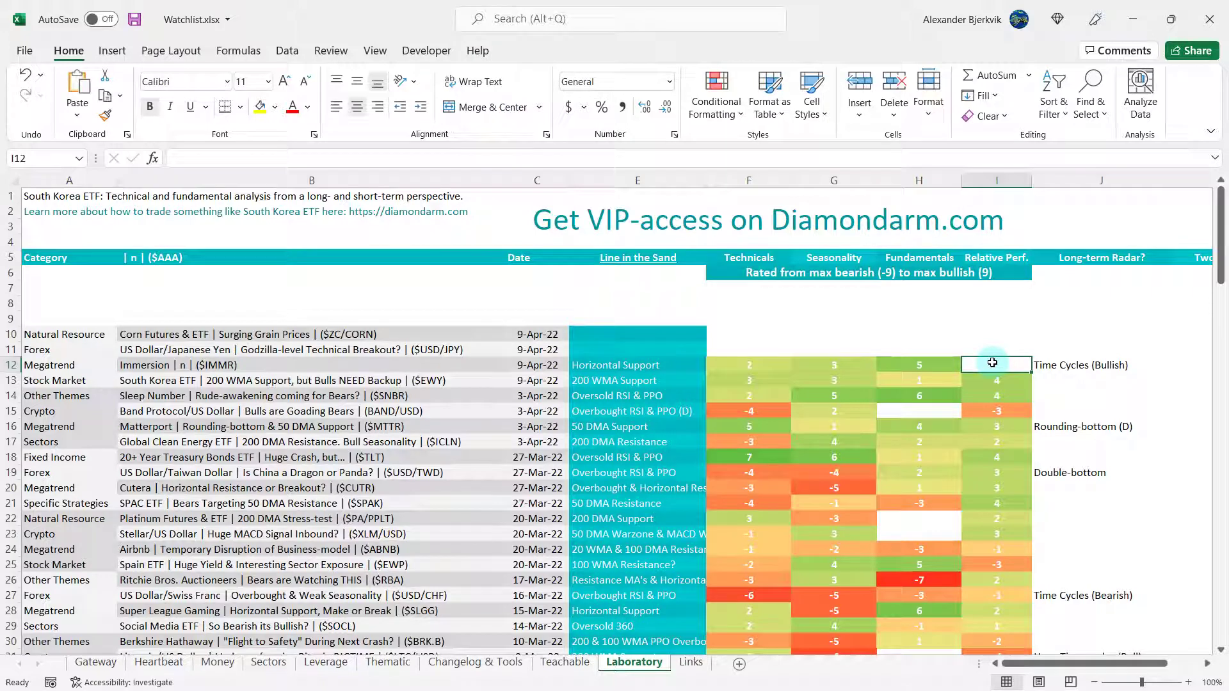
type("5")
left_click(992, 331)
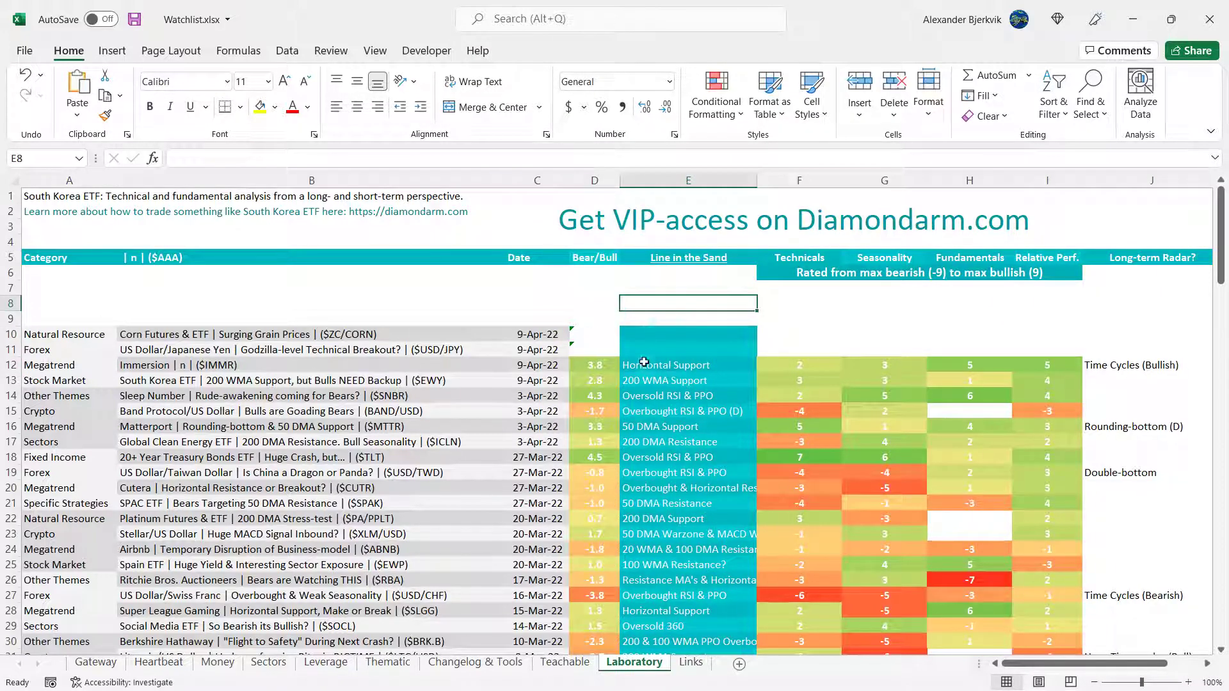
- Review Immersion's average Bear/Bull rating, its Line in the Sand entry and its Long-term Radar note
left_click(594, 364)
scroll(666, 320, "down", 1)
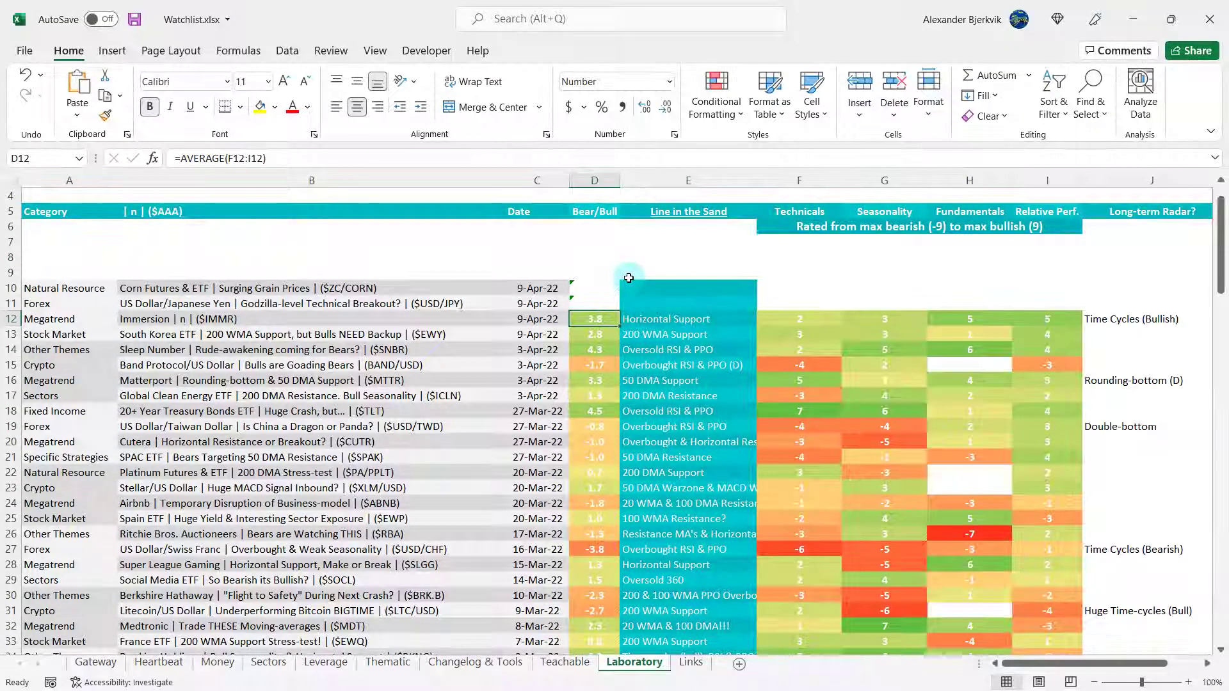
scroll(628, 278, "up", 1)
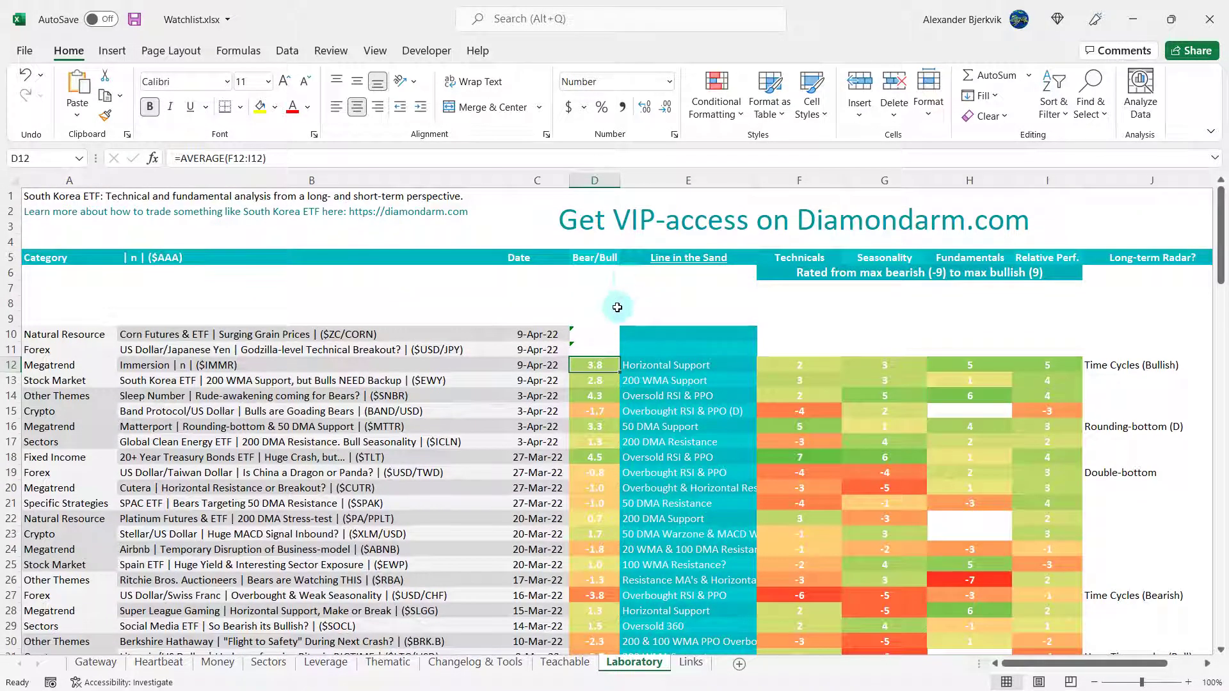
left_click(638, 291)
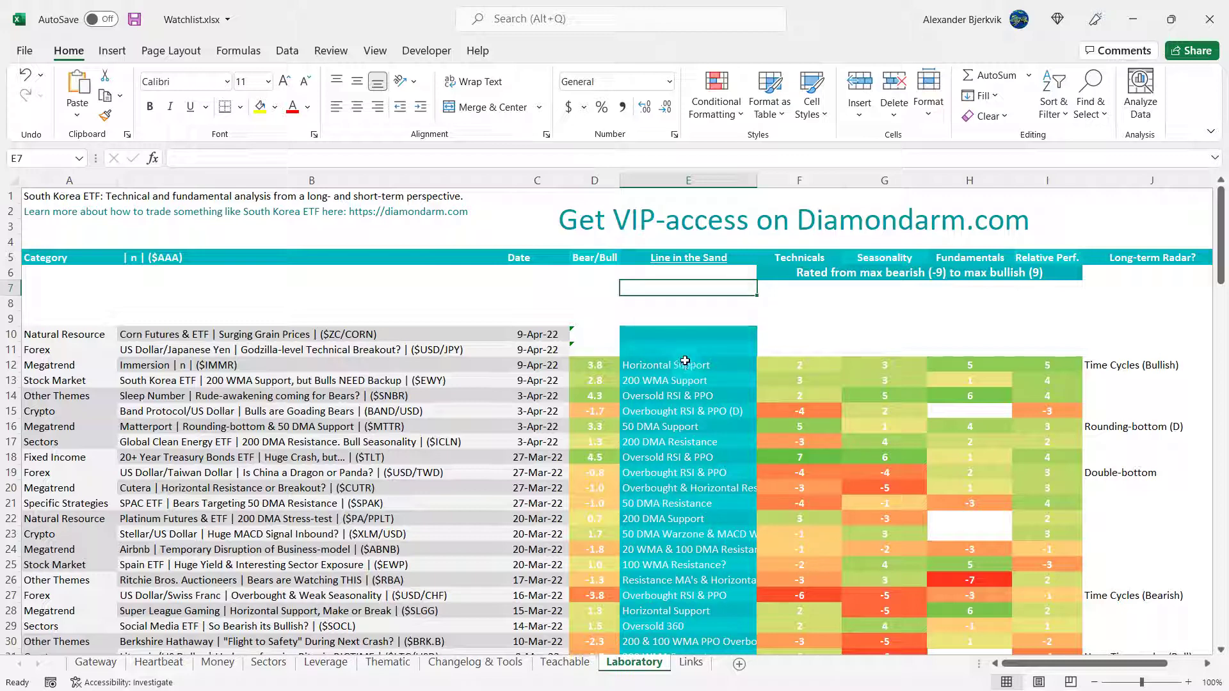
left_click(684, 364)
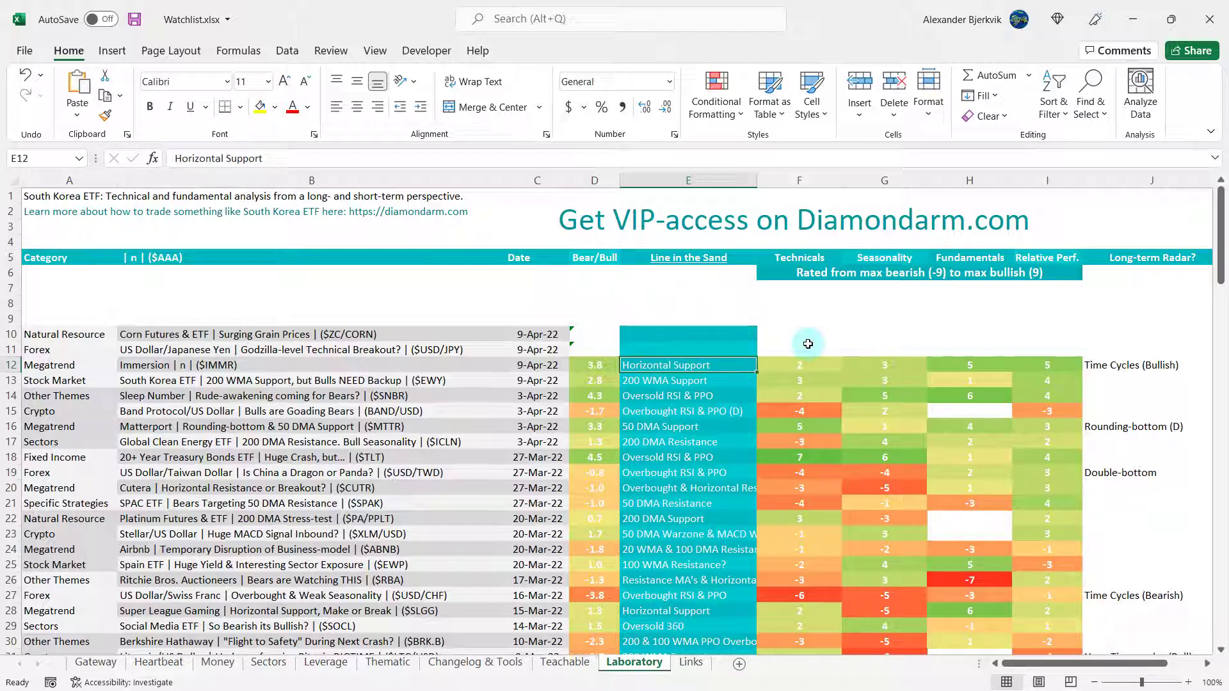
left_click(1133, 366)
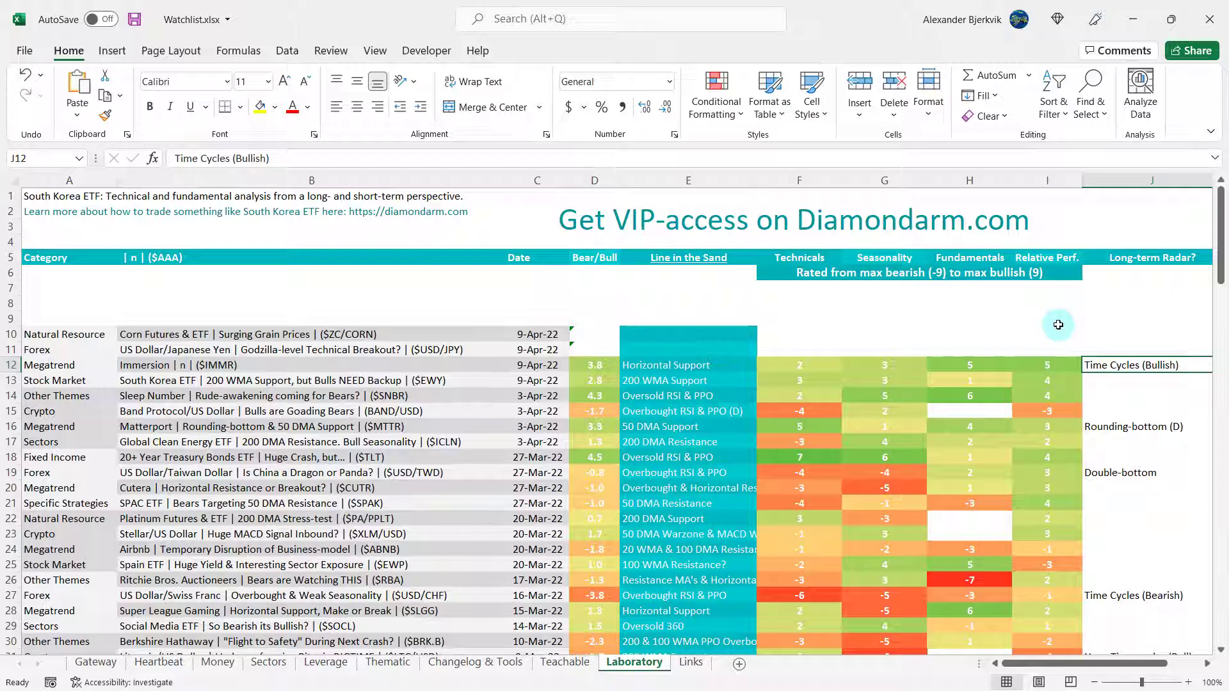
left_click(803, 344)
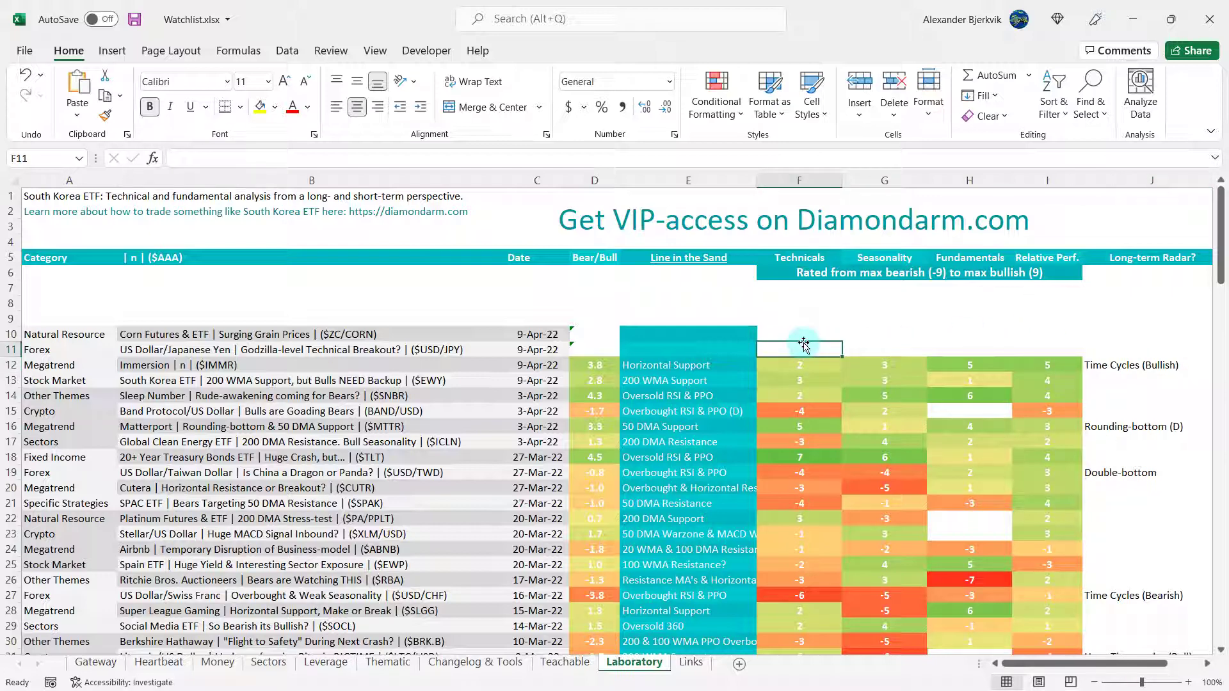
left_click_drag(803, 345, 711, 288)
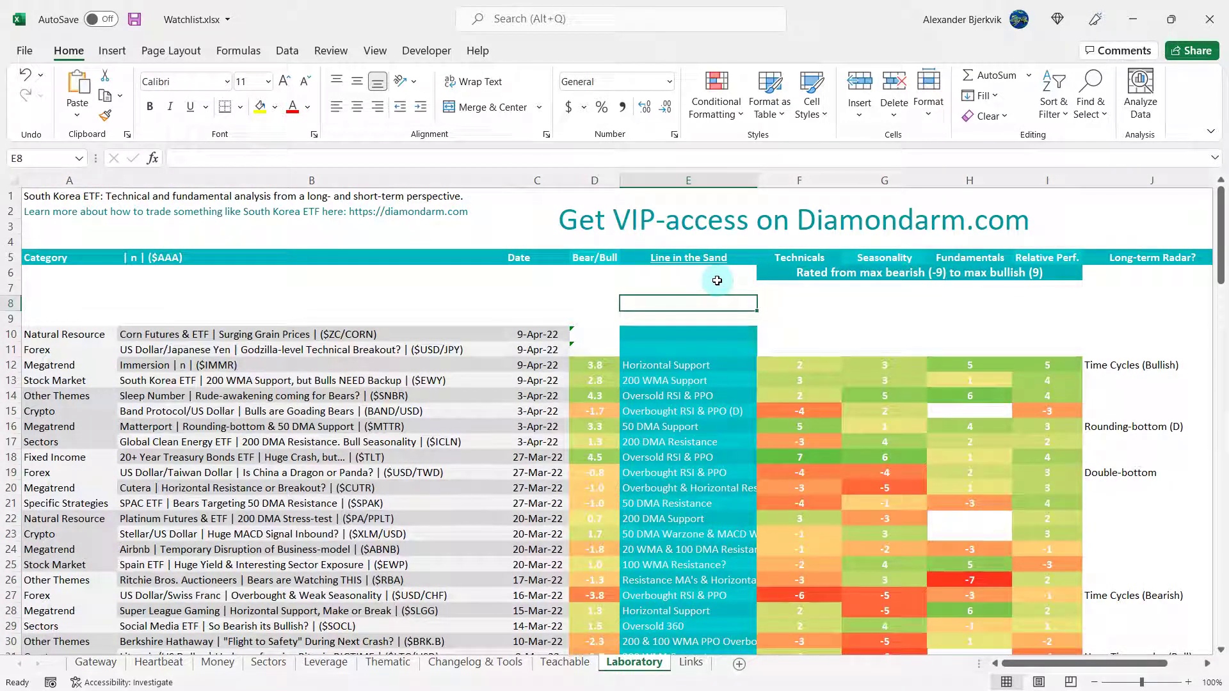
left_click(717, 283)
left_click(536, 288)
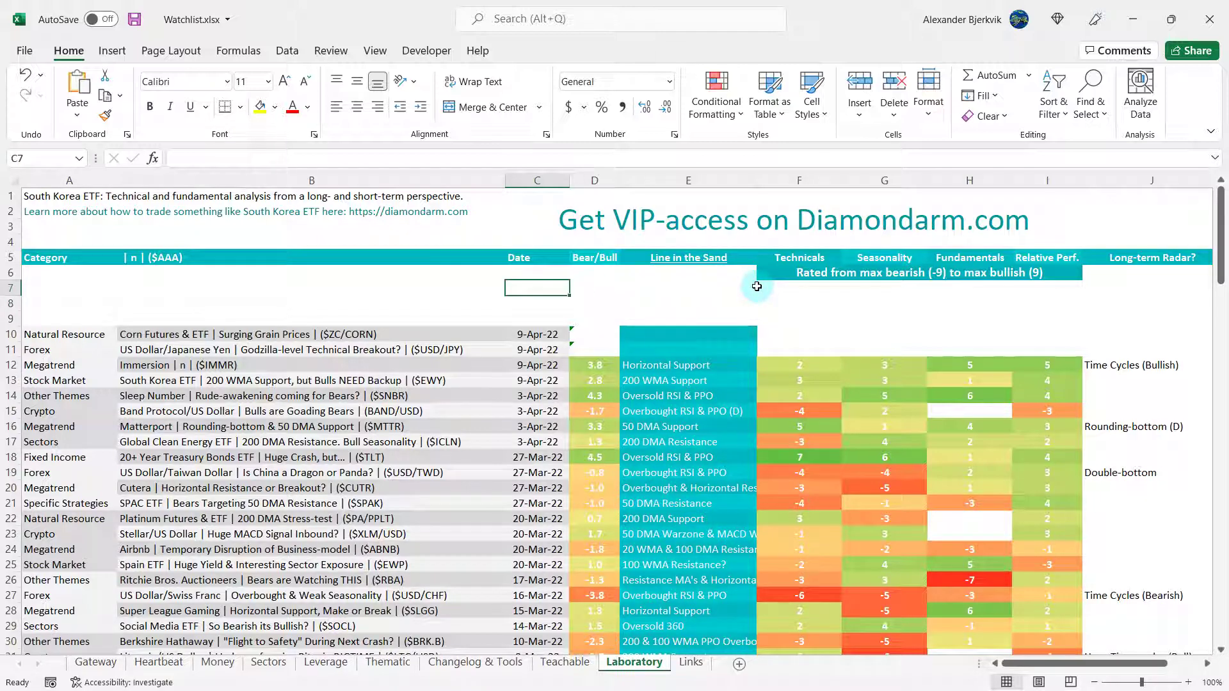
left_click(660, 305)
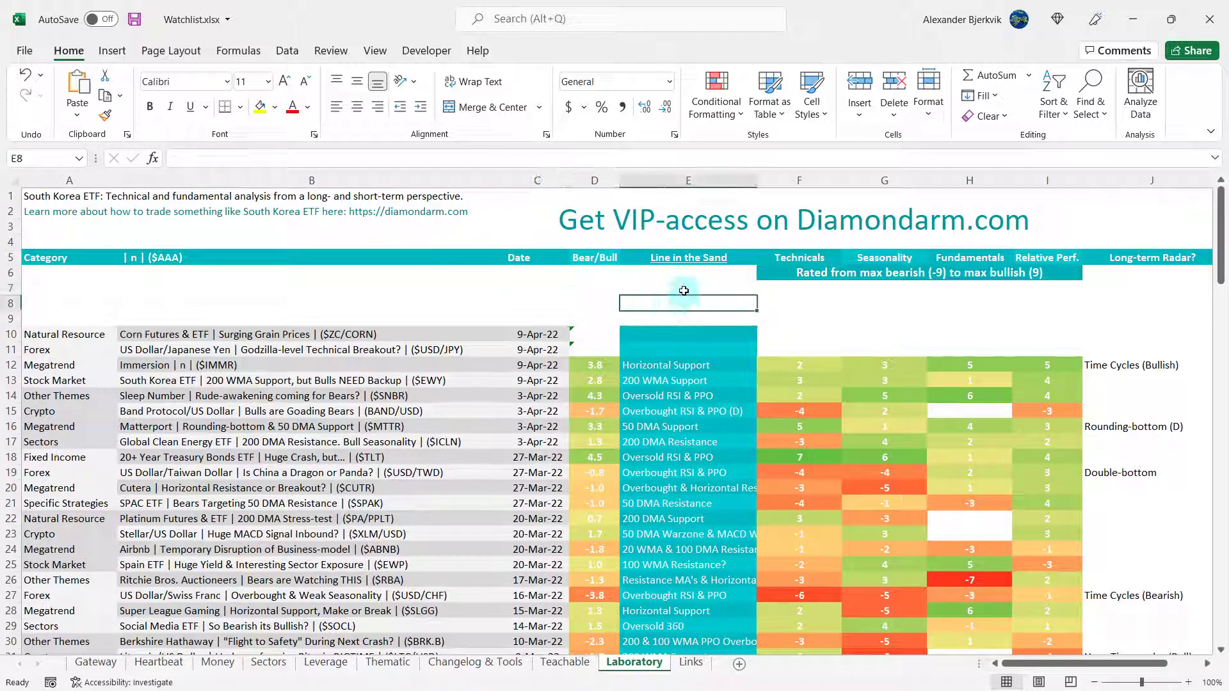